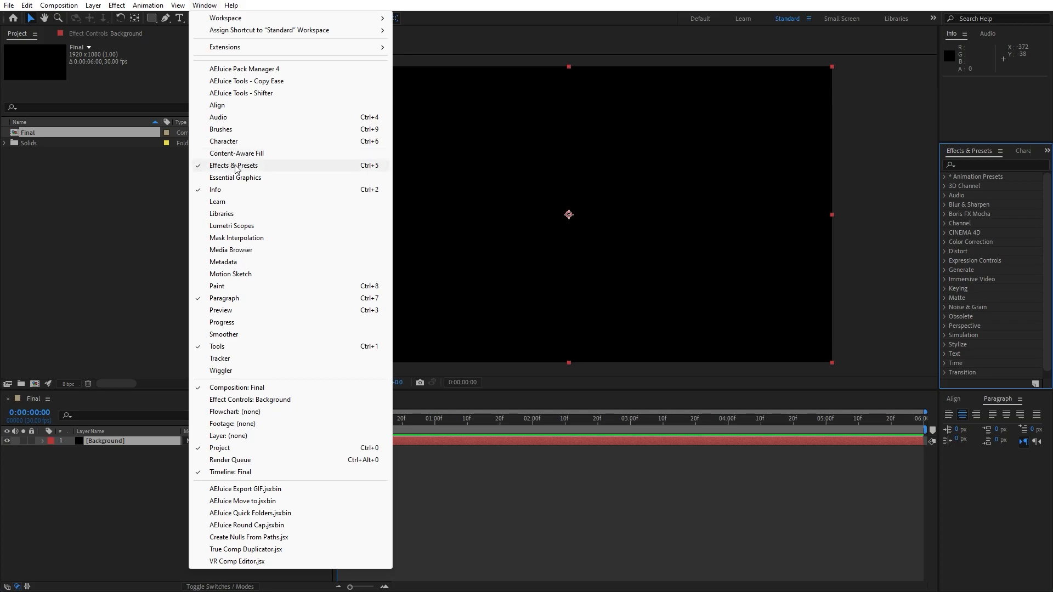
- Apply the Fill effect to the Background layer and set its color to black
left_click(101, 538)
left_click(114, 444)
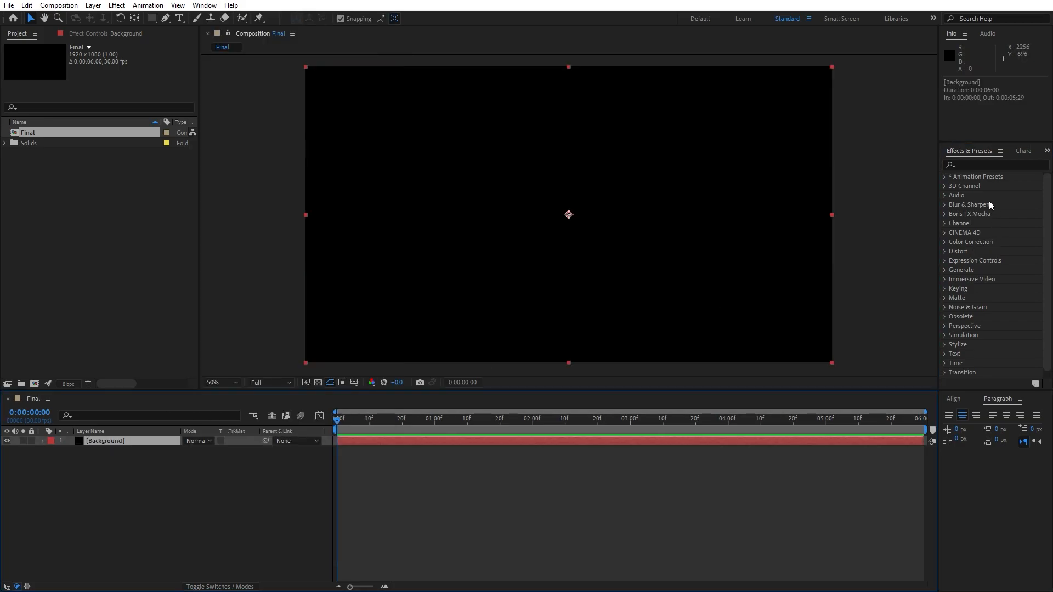
left_click(977, 164)
type("fill")
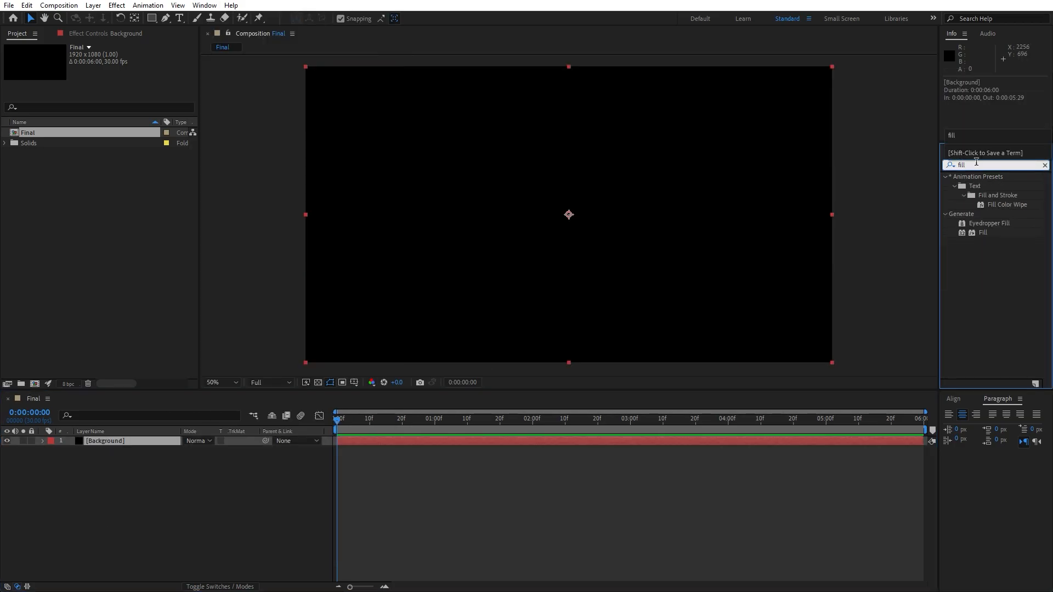
left_click_drag(982, 232, 120, 440)
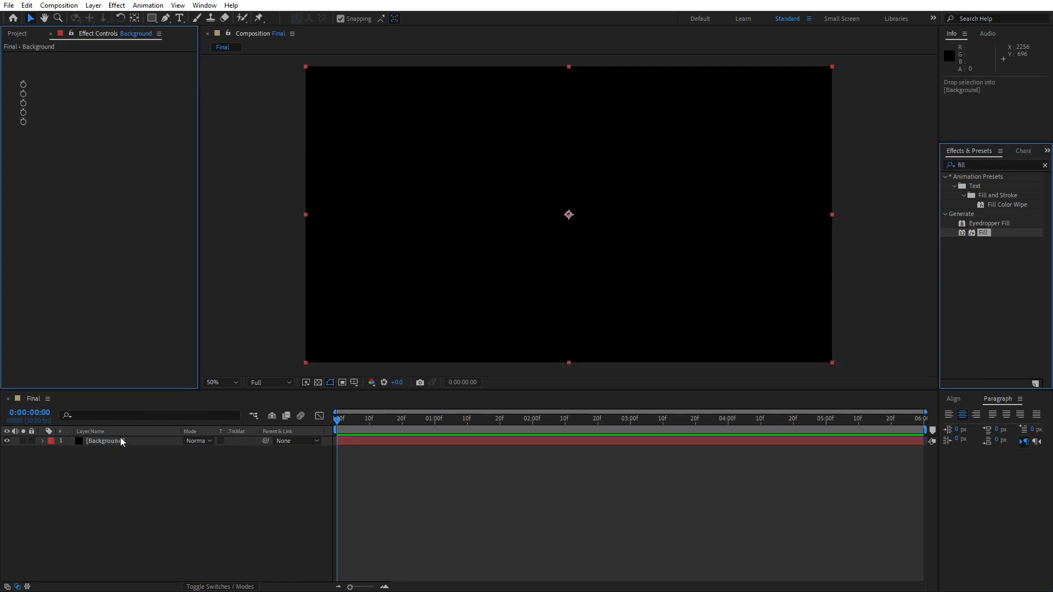
left_click(114, 84)
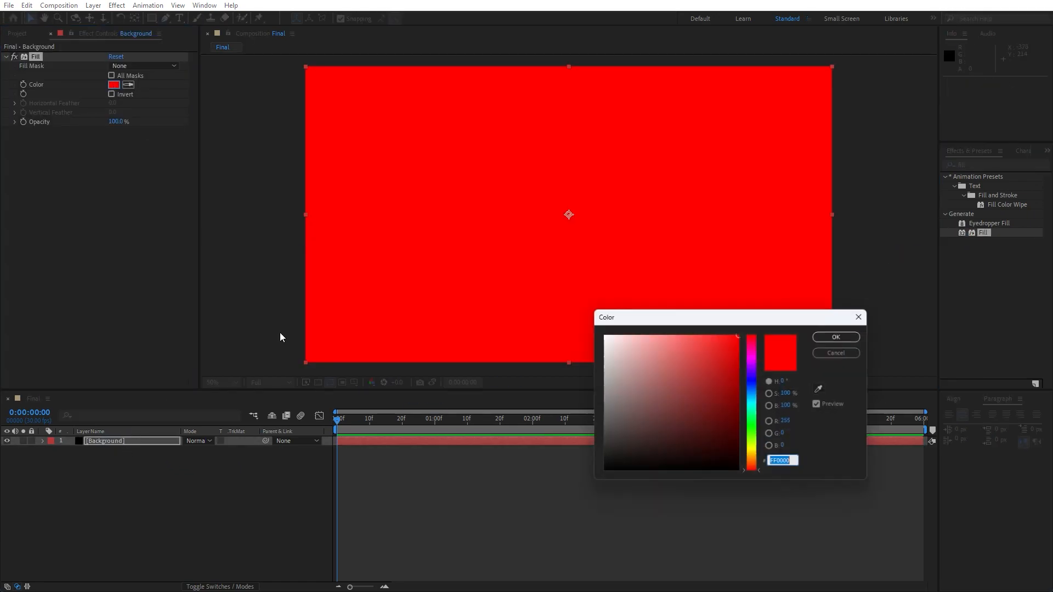
left_click_drag(628, 423, 550, 508)
left_click(839, 336)
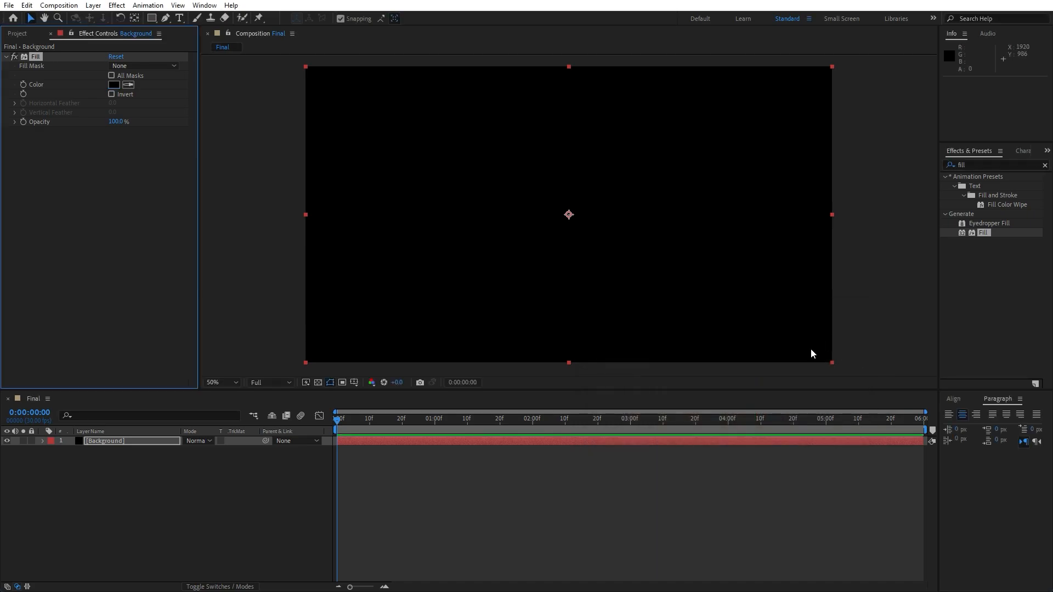
- Create a new solid layer named BG 01 in the Final composition
left_click(50, 34)
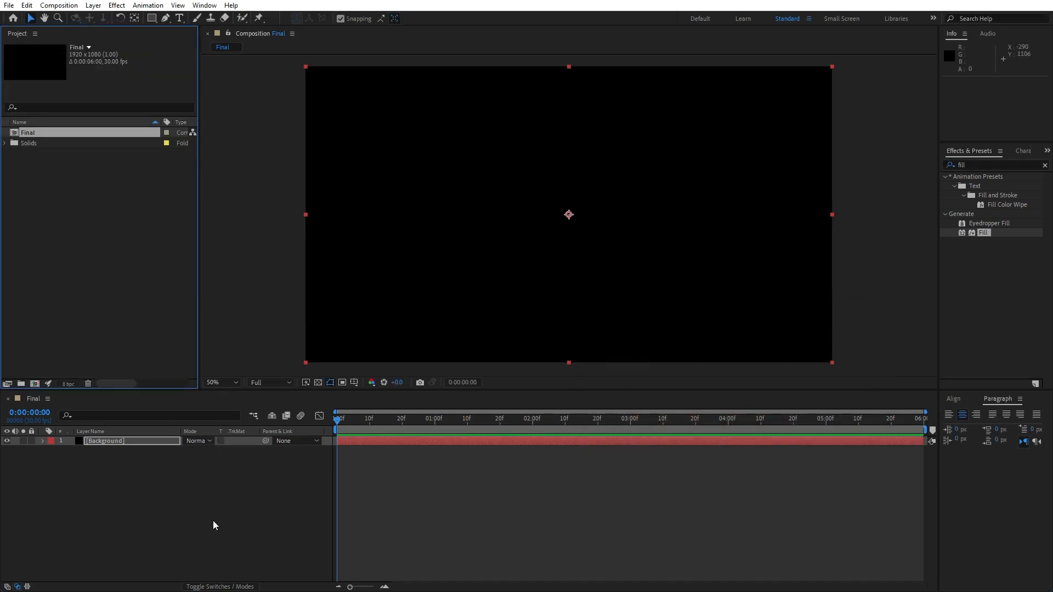
right_click(188, 532)
mouse_move(240, 400)
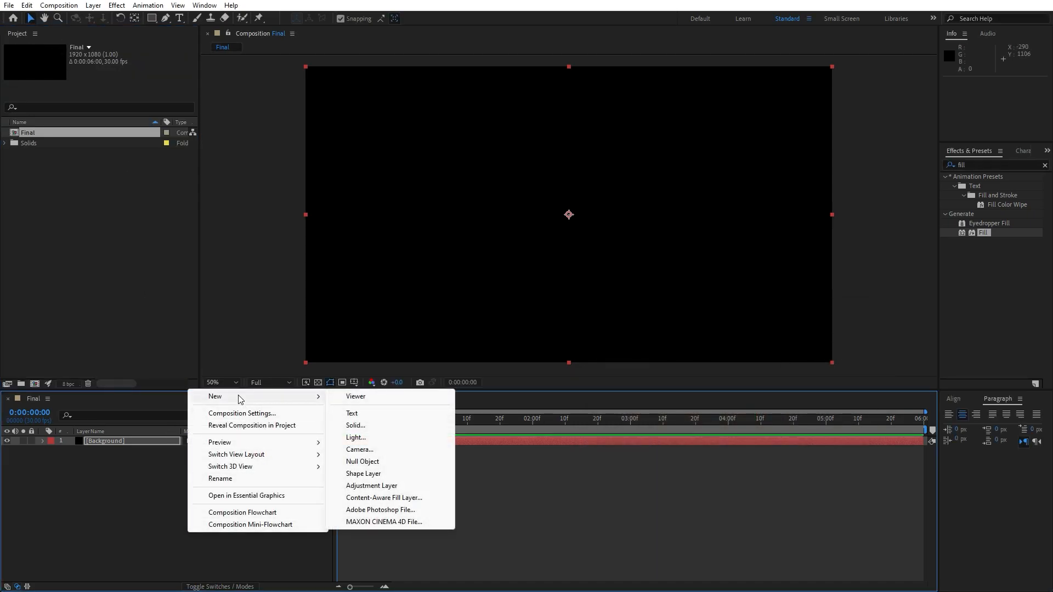
left_click(368, 425)
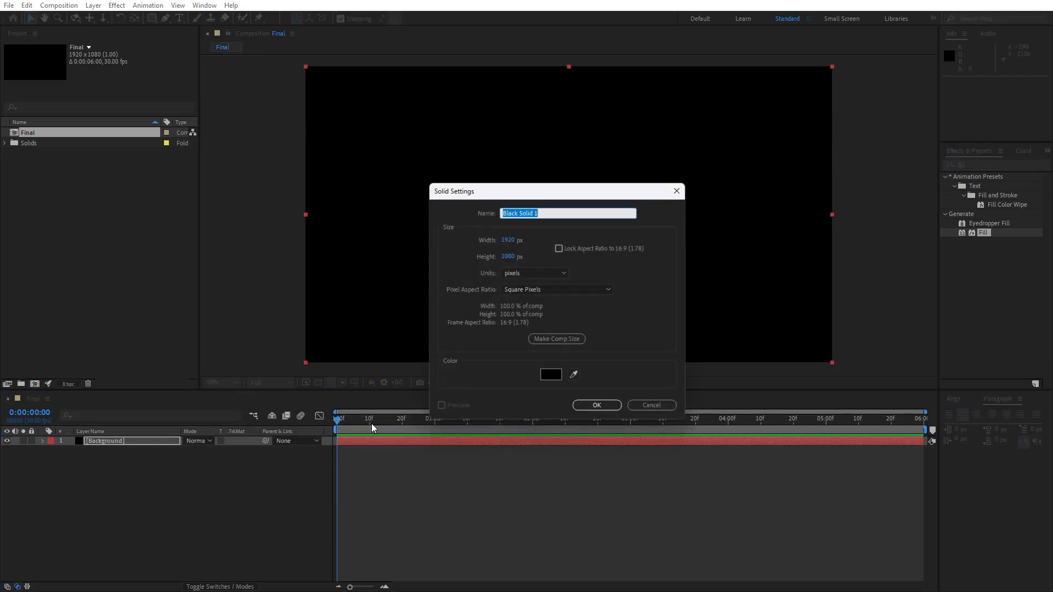
type("BG 01")
key("Return")
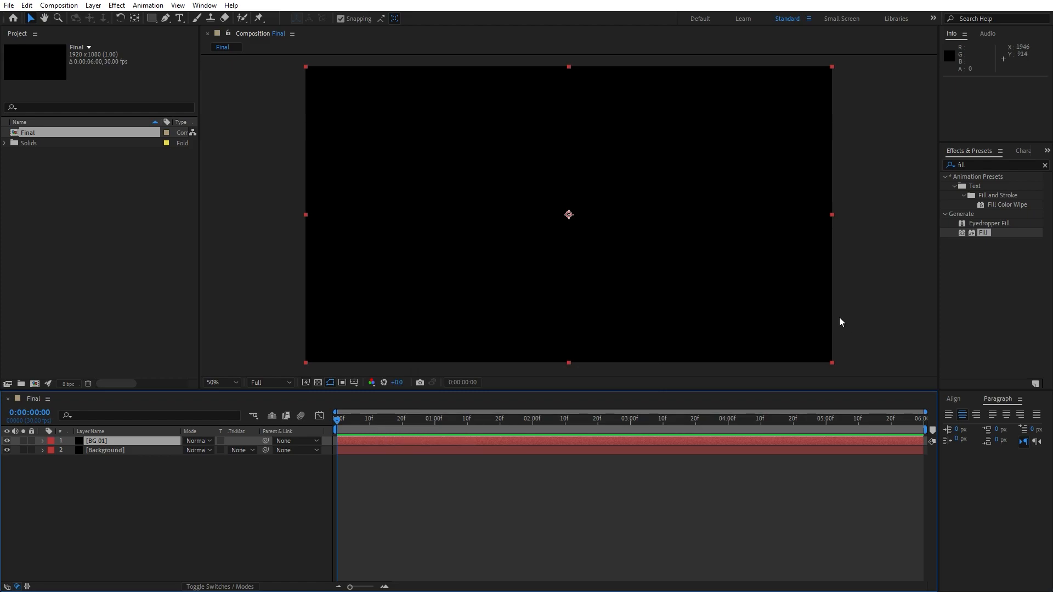
- Apply Gradient Ramp to BG 01, starting just outside the frame's upper-left corner (about -28, 10) and ending past the lower-right (about 1946, 1076)
left_click(986, 164)
type("ramp")
left_click_drag(987, 186, 108, 441)
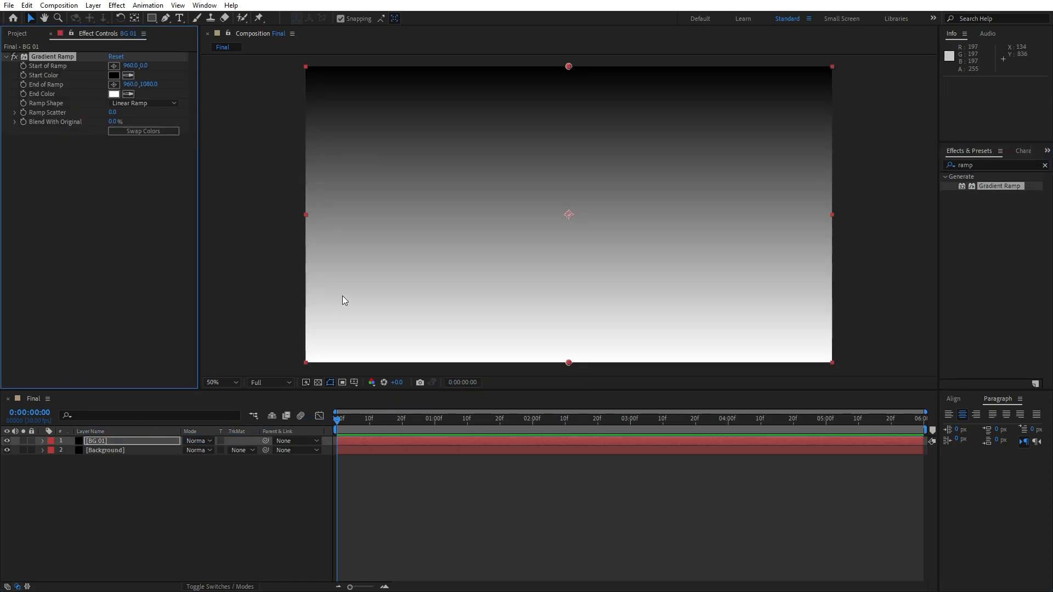
left_click(110, 67)
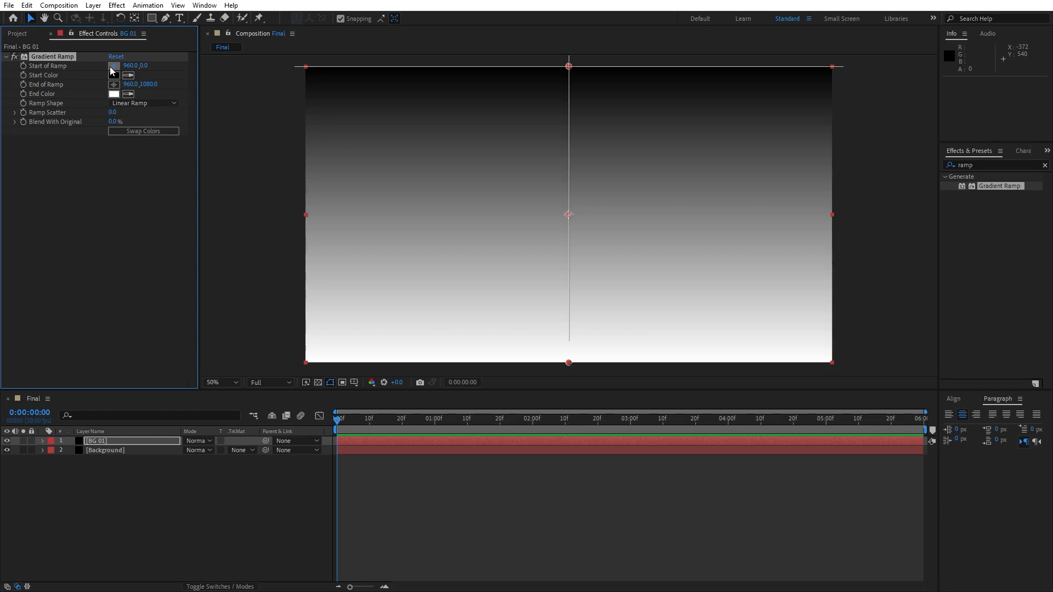
left_click(297, 69)
left_click(113, 84)
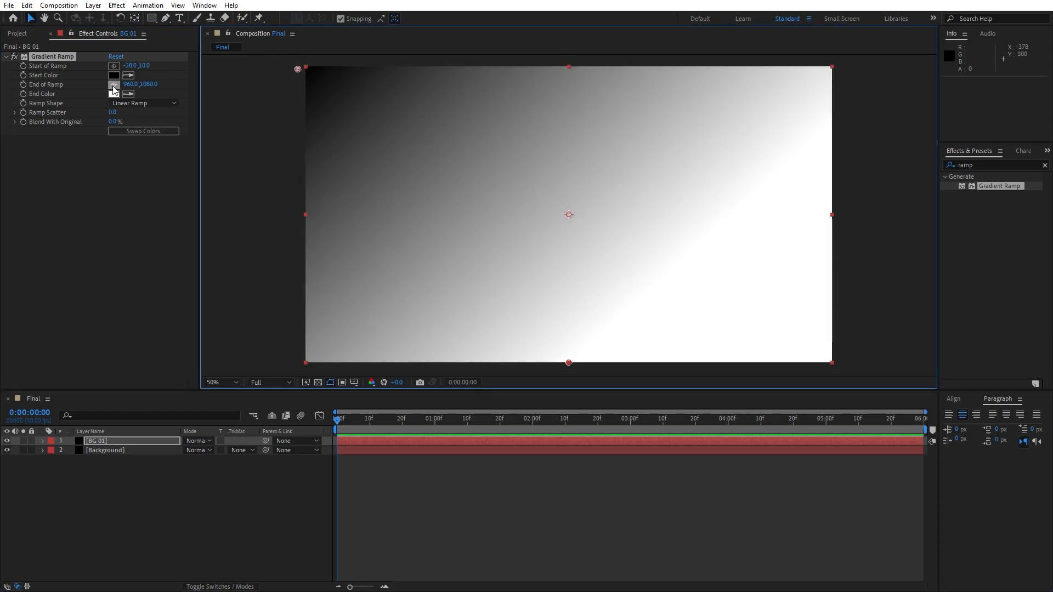
left_click(839, 362)
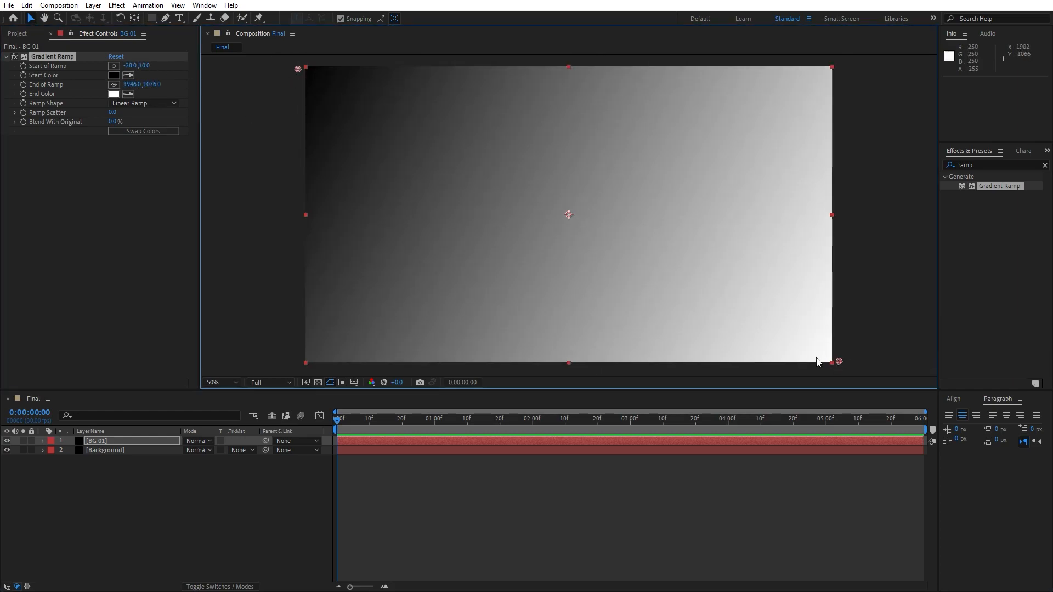
- Set the Gradient Ramp's start color to white (FFFFFF) and its end color to 202020
left_click(114, 76)
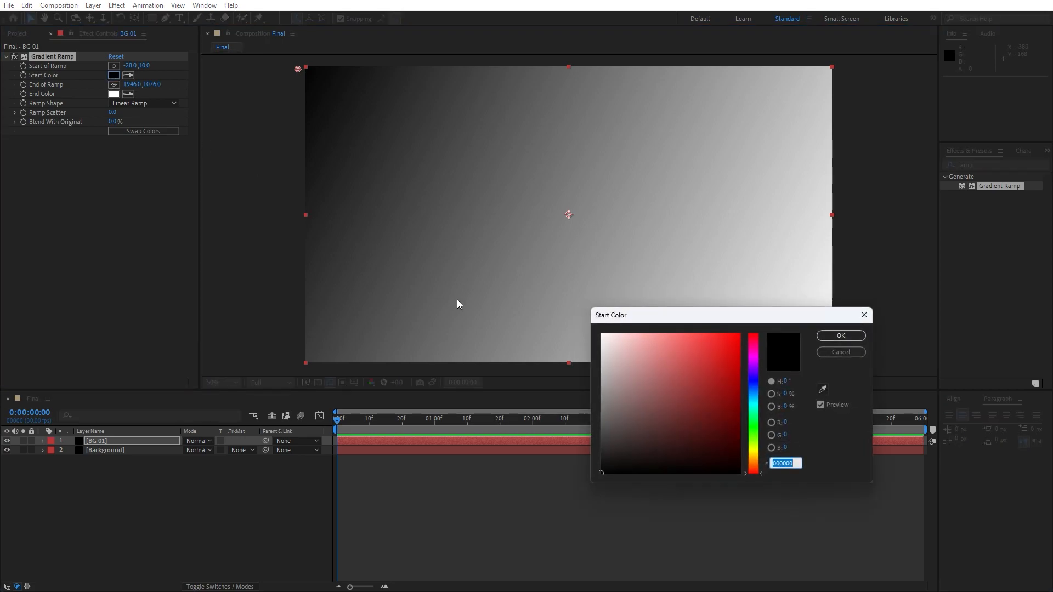
left_click_drag(639, 389, 513, 271)
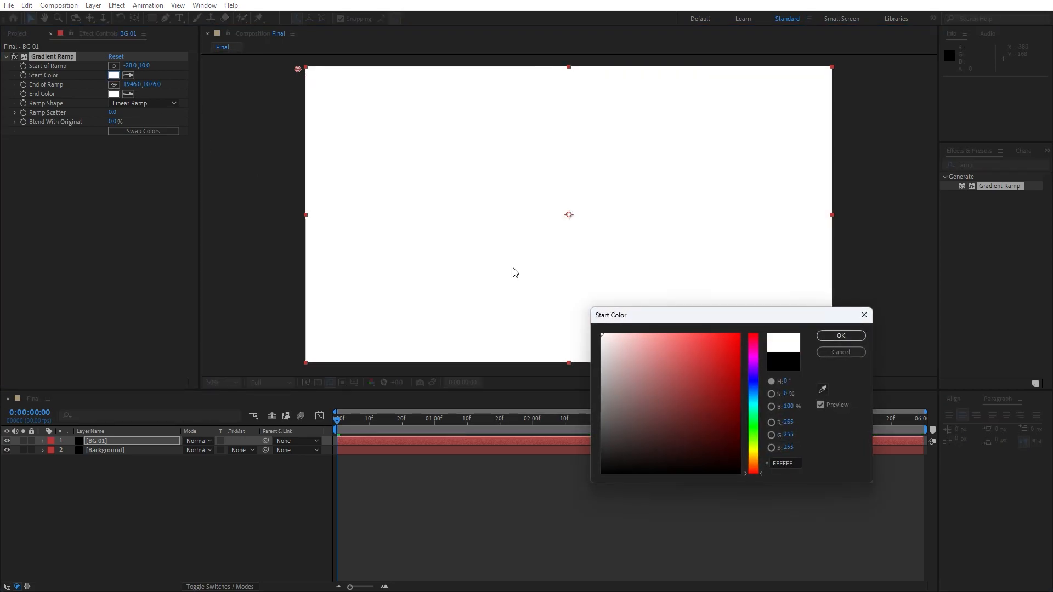
left_click(841, 336)
left_click(113, 93)
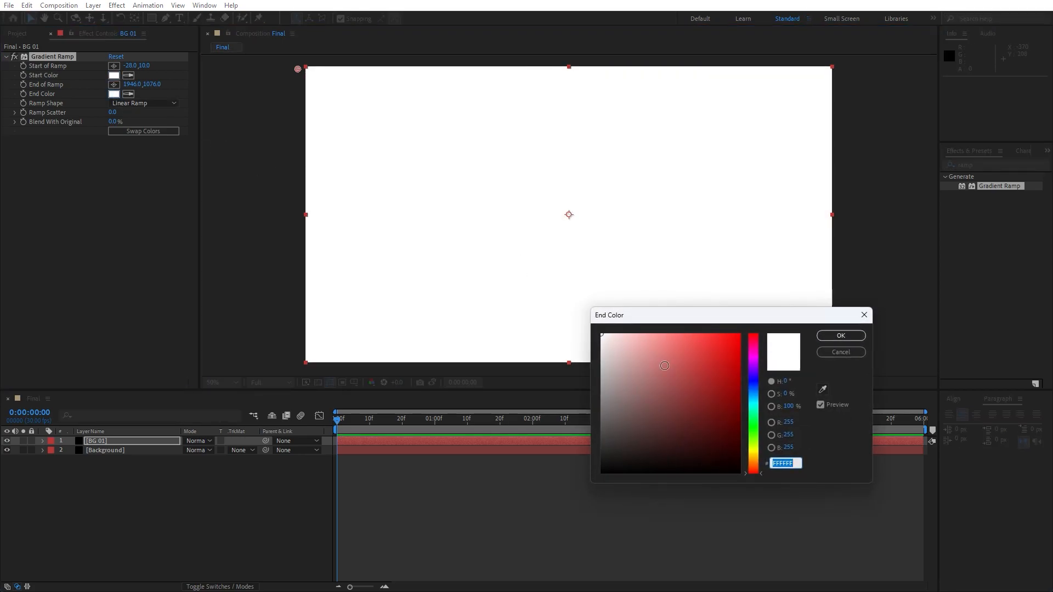
type("202020")
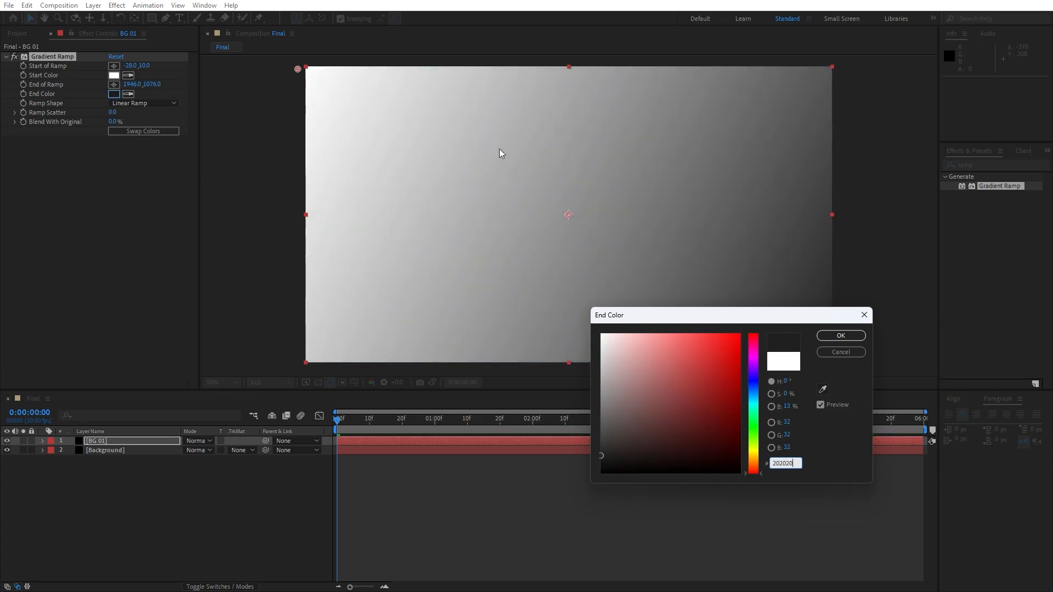
left_click(854, 335)
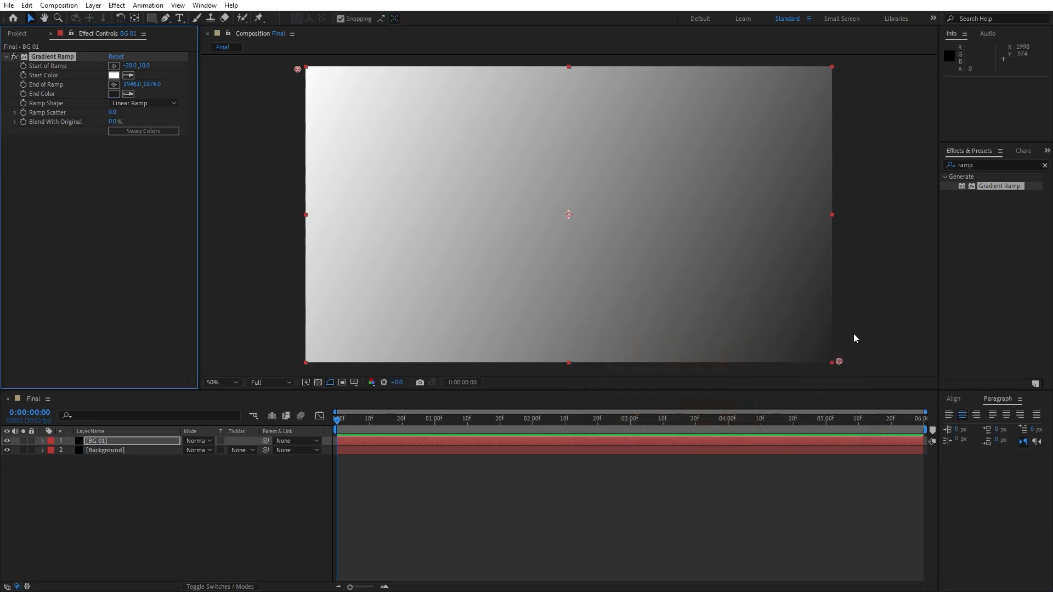
- Apply the Noise HLS effect to BG 01 and set its hue, lightness and saturation to 2% each
left_click(981, 165)
type("noise")
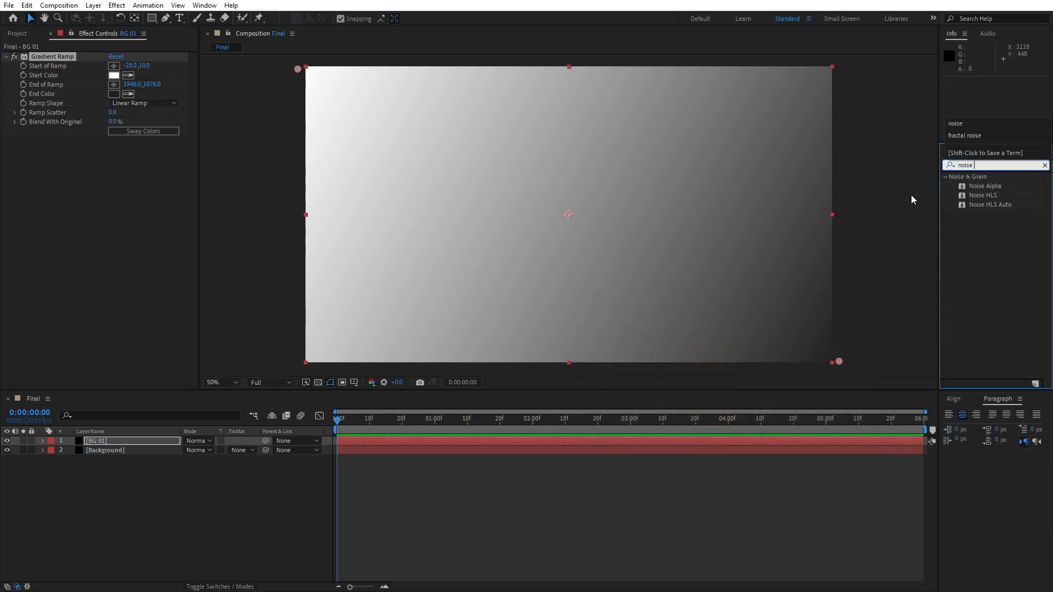
left_click_drag(983, 193, 115, 440)
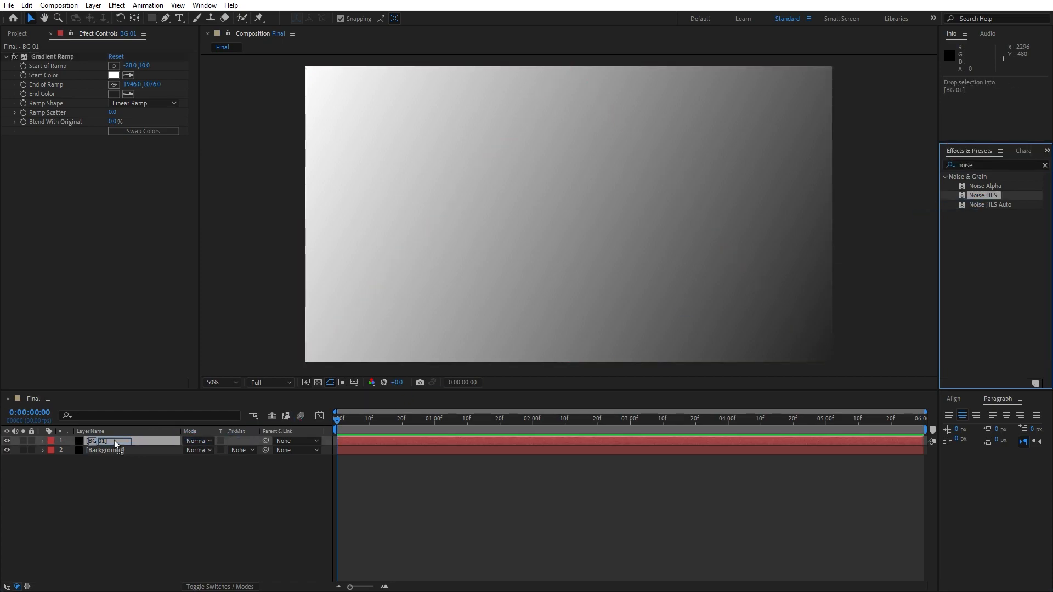
left_click(115, 159)
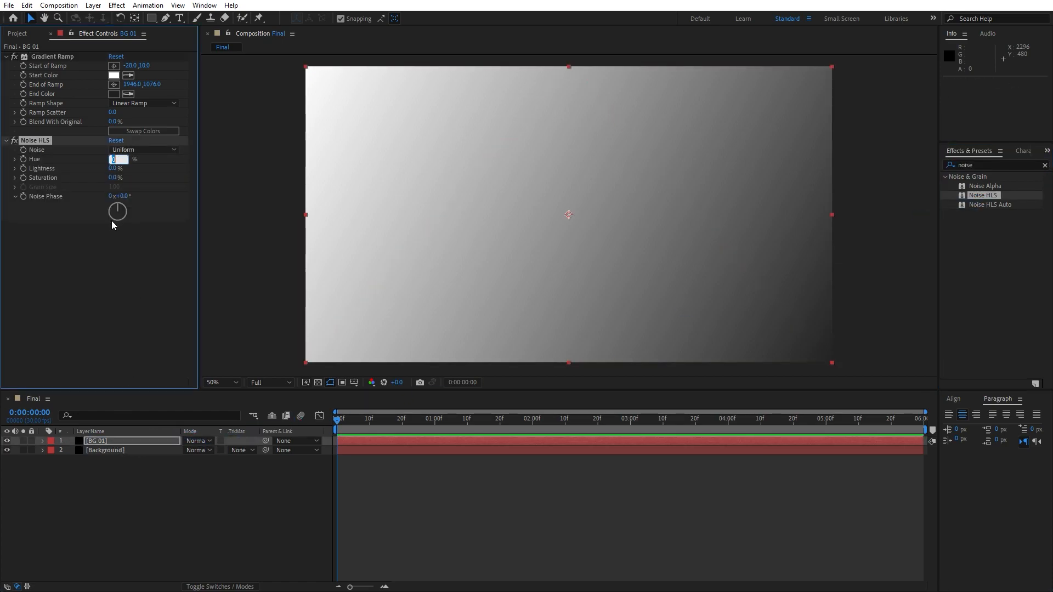
type("2")
left_click(114, 169)
type("2")
key("Tab")
type("2")
left_click(130, 297)
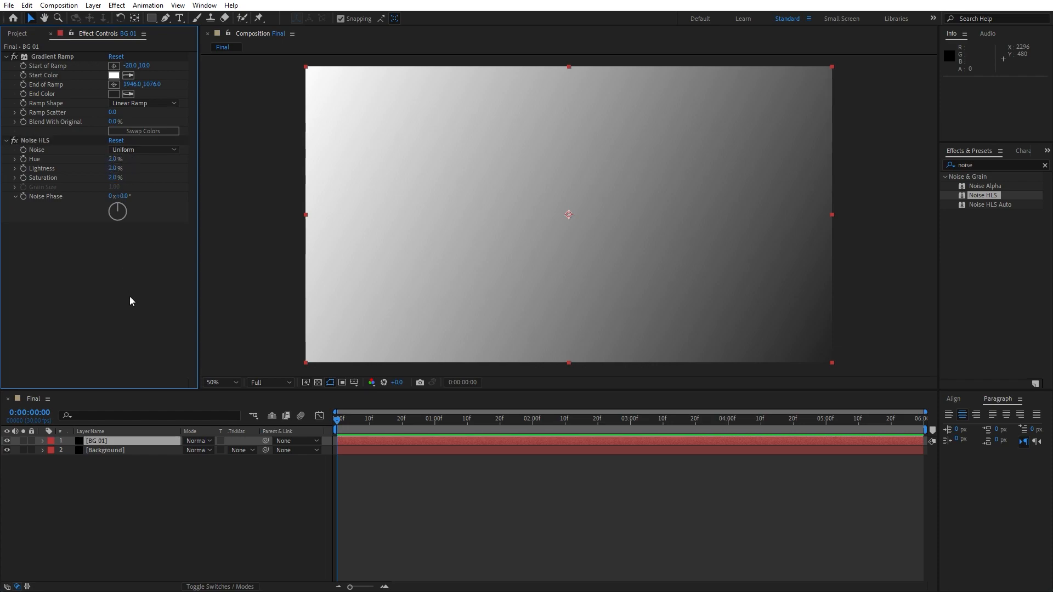
- Find the CC Star Burst effect and apply it to the BG 01 layer
double_click(991, 163)
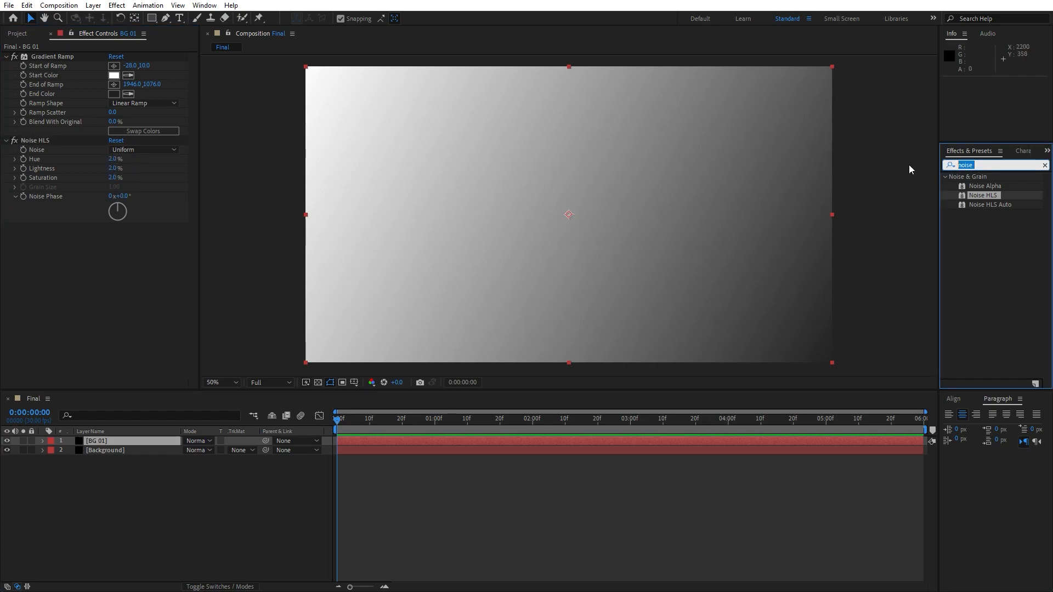
type("cc tar")
key("BackSpace")
key("BackSpace")
key("BackSpace")
type("star")
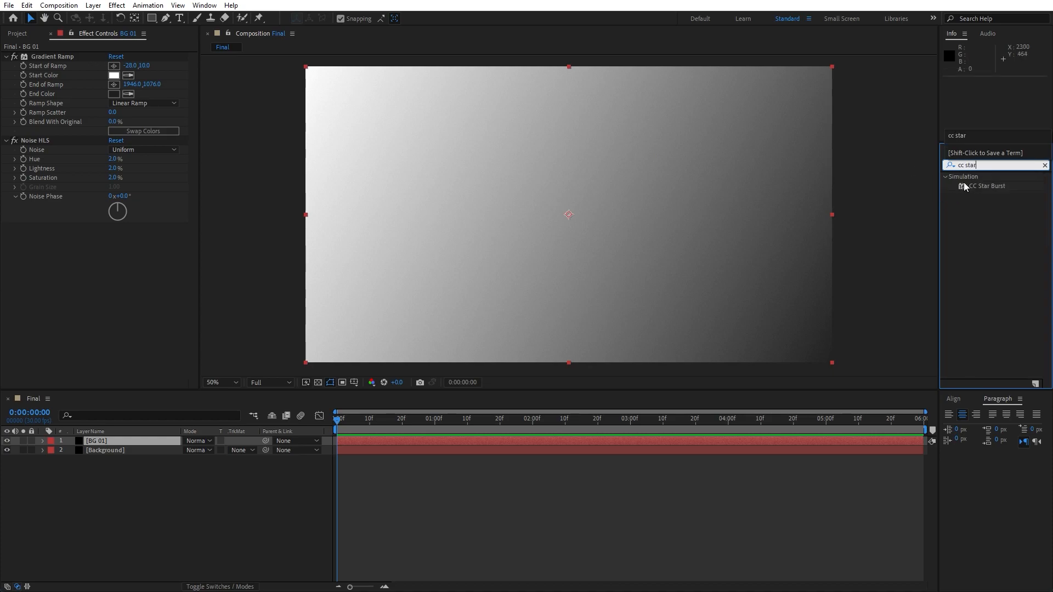
left_click_drag(993, 186, 113, 442)
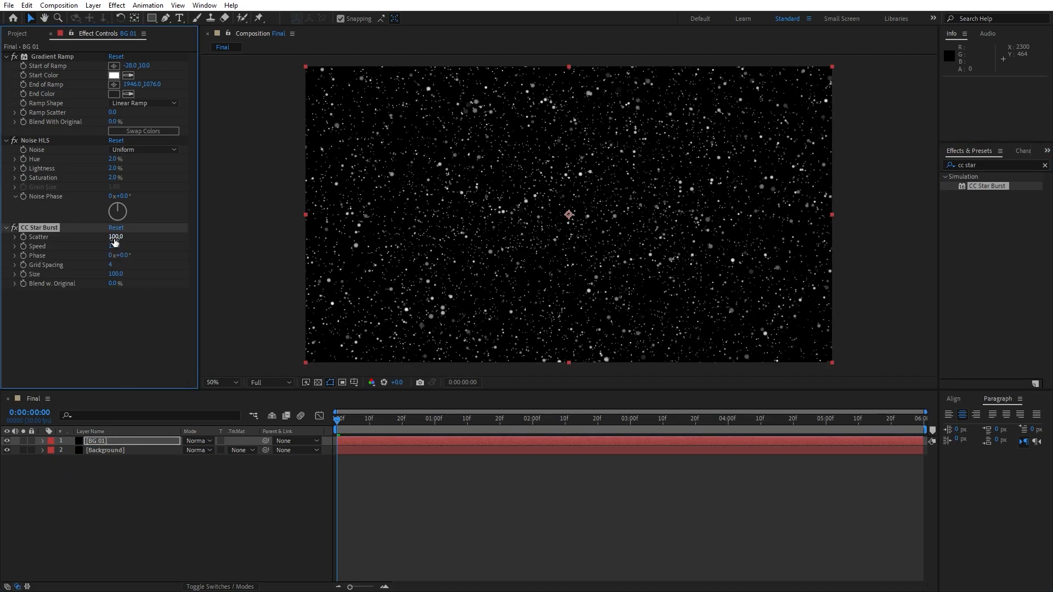
- Set CC Star Burst's speed to 0.15, grid spacing to 10 and size to 400
left_click(114, 246)
left_click(102, 337)
left_click(110, 265)
type("10")
left_click(108, 326)
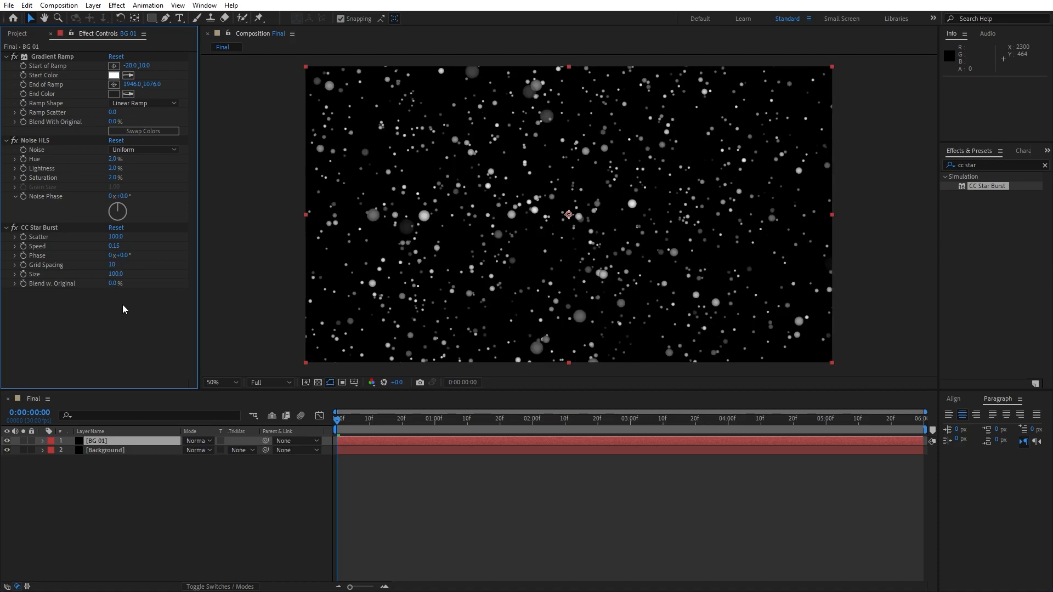
left_click(115, 274)
type("400")
left_click(182, 518)
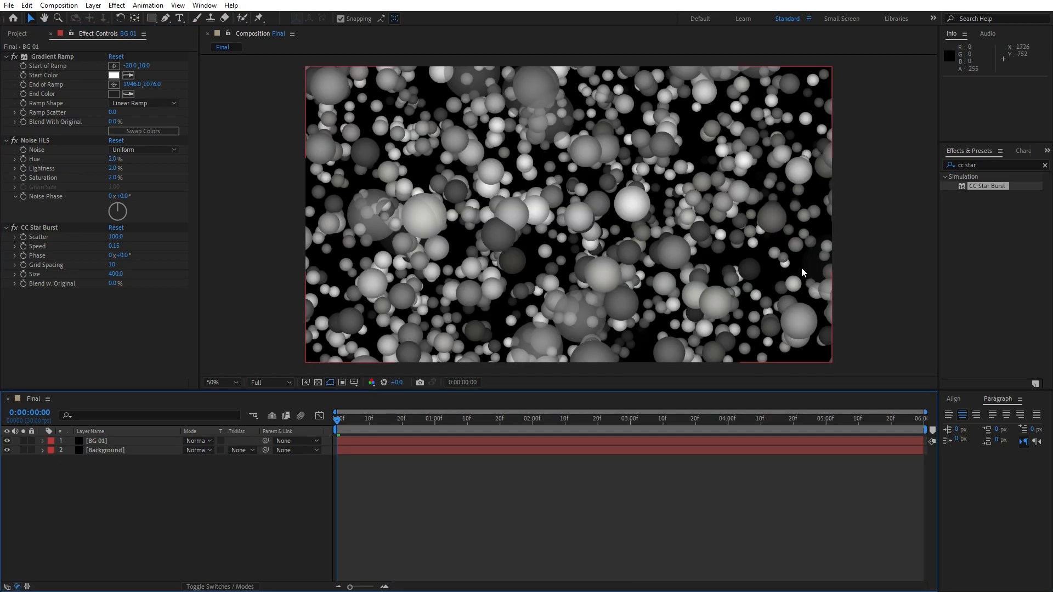
- Apply the Tritone effect to BG 01 and set its midtones color to 101010
left_click(984, 165)
type("trito")
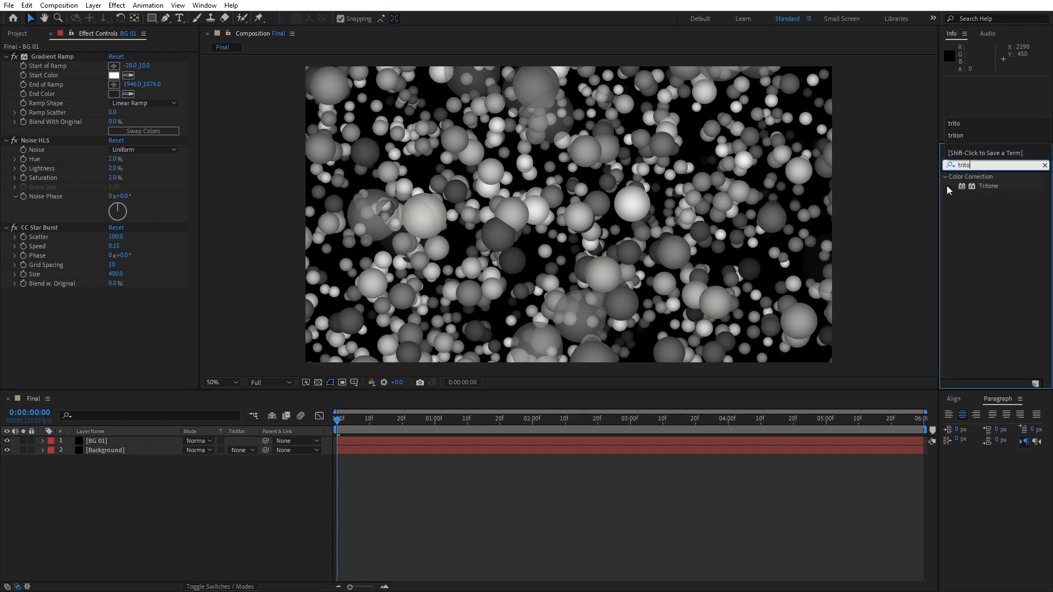
left_click_drag(982, 186, 95, 440)
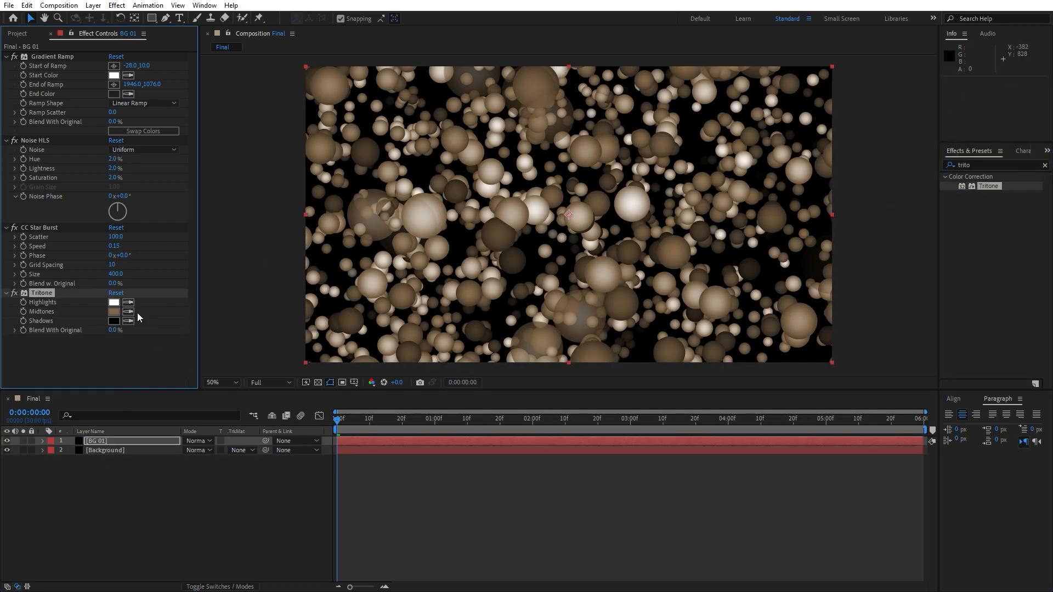
left_click(111, 314)
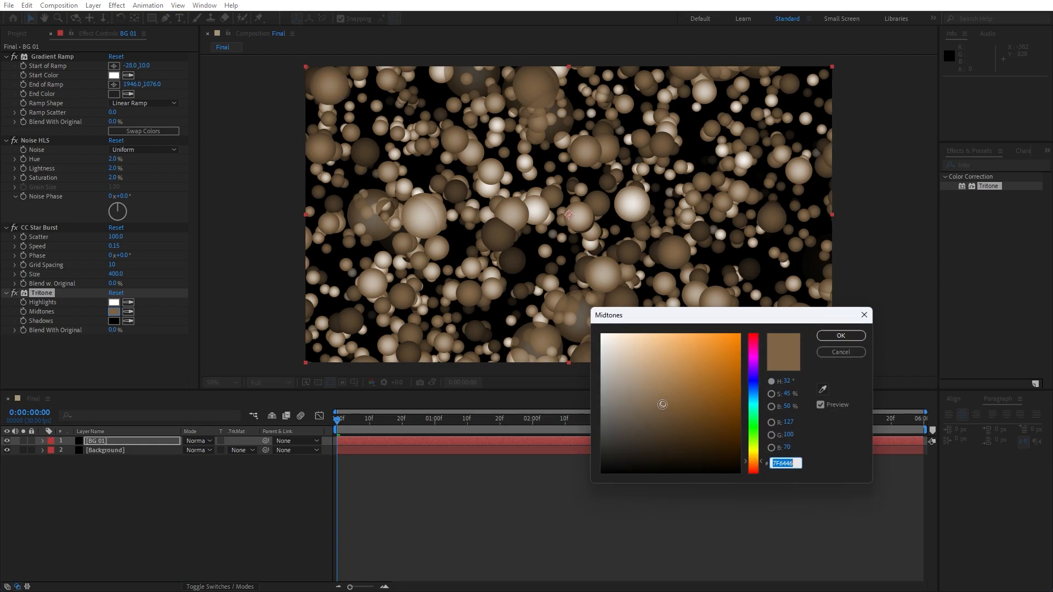
left_click_drag(663, 405, 601, 405)
left_click(789, 462)
type("101010")
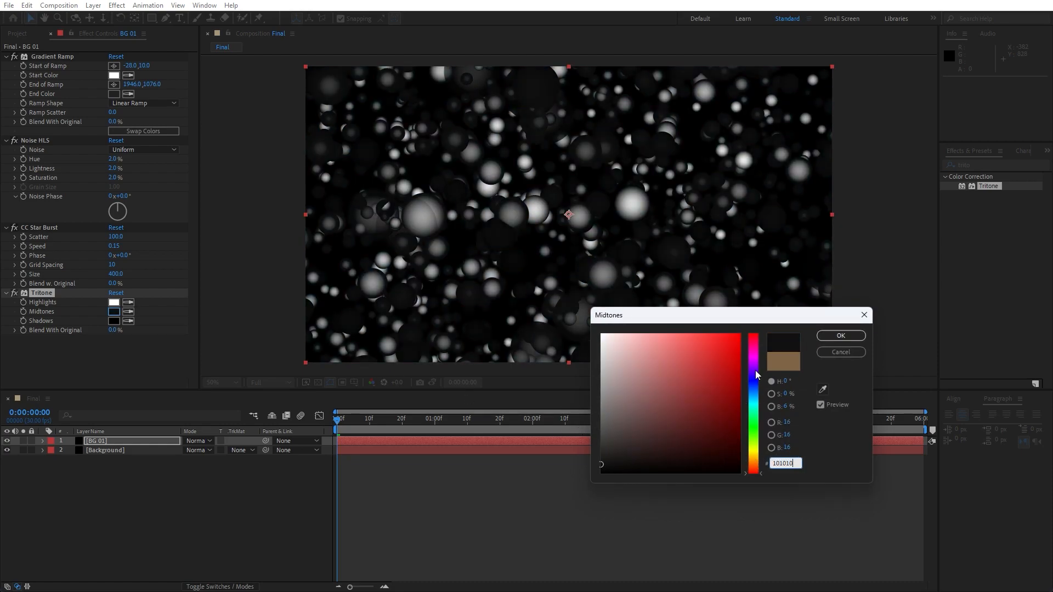
left_click(841, 335)
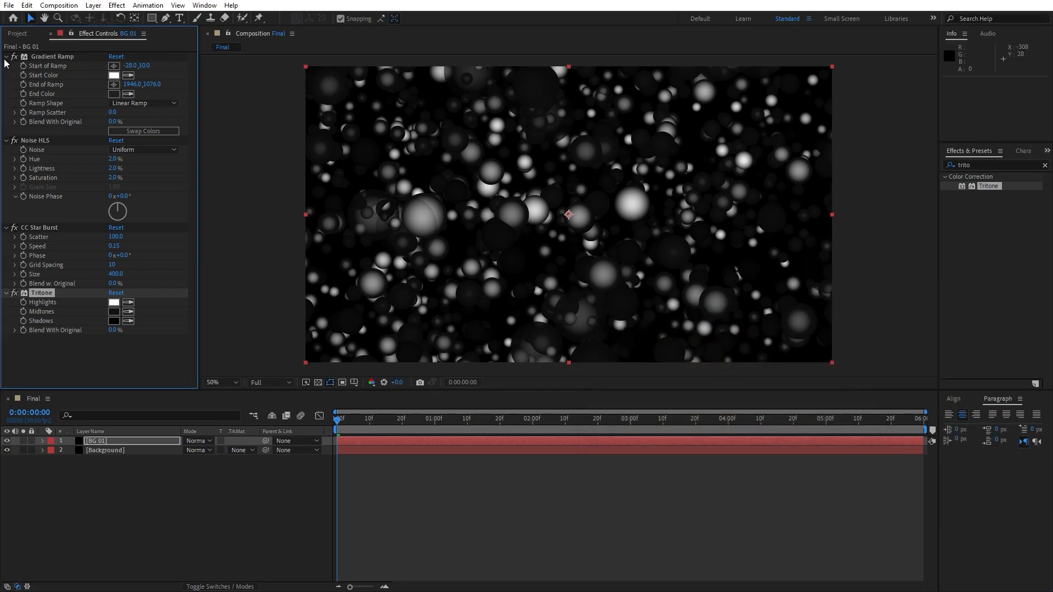
- Collapse the Gradient Ramp, Noise HLS and CC Star Burst settings, and apply the Curves effect to BG 01
left_click(6, 57)
left_click(6, 67)
left_click(6, 76)
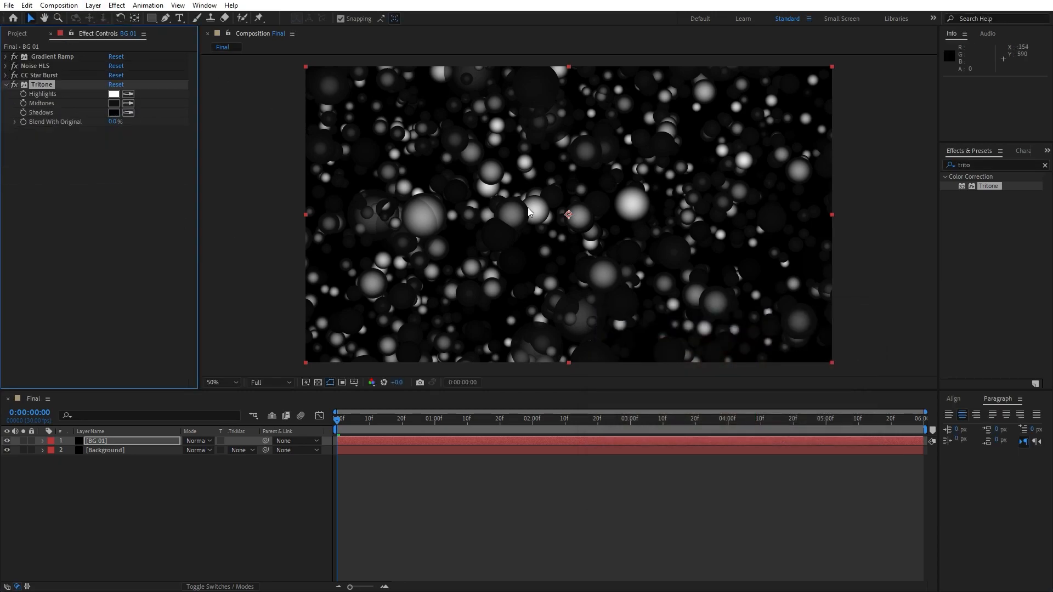
left_click(976, 165)
type("cu")
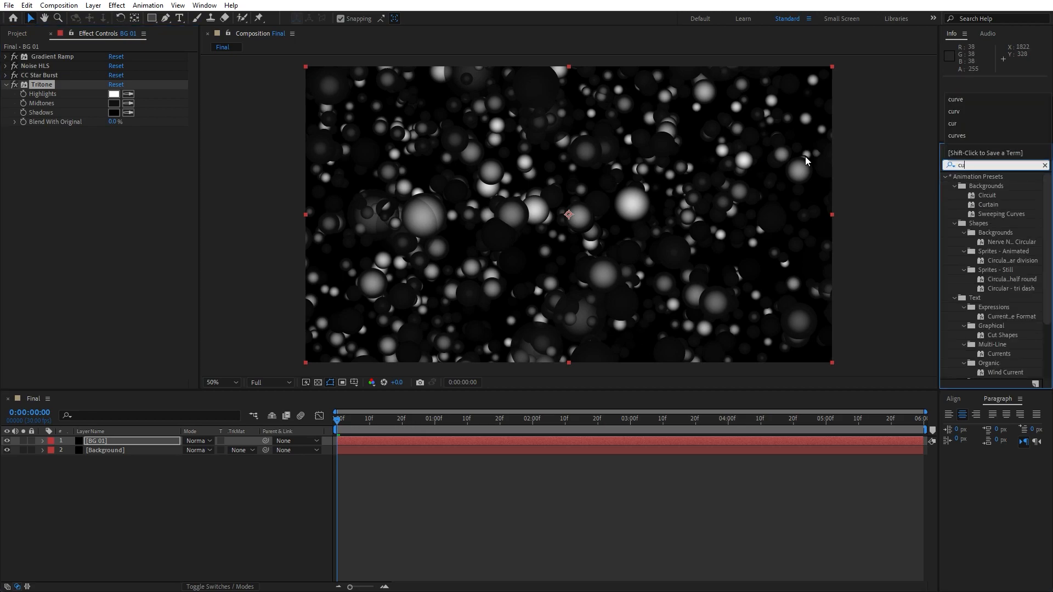
type("rve")
left_click_drag(985, 214, 116, 442)
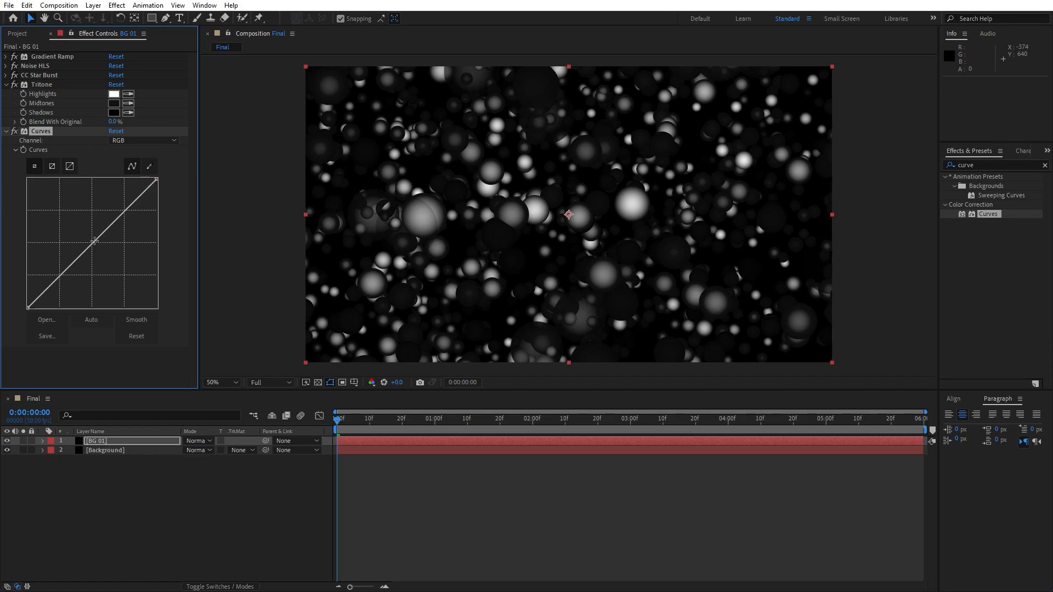
- Bend the midpoint of the BG 01 Curves graph downward to darken the spheres, and collapse the Tritone and Curves settings
left_click_drag(94, 241, 104, 253)
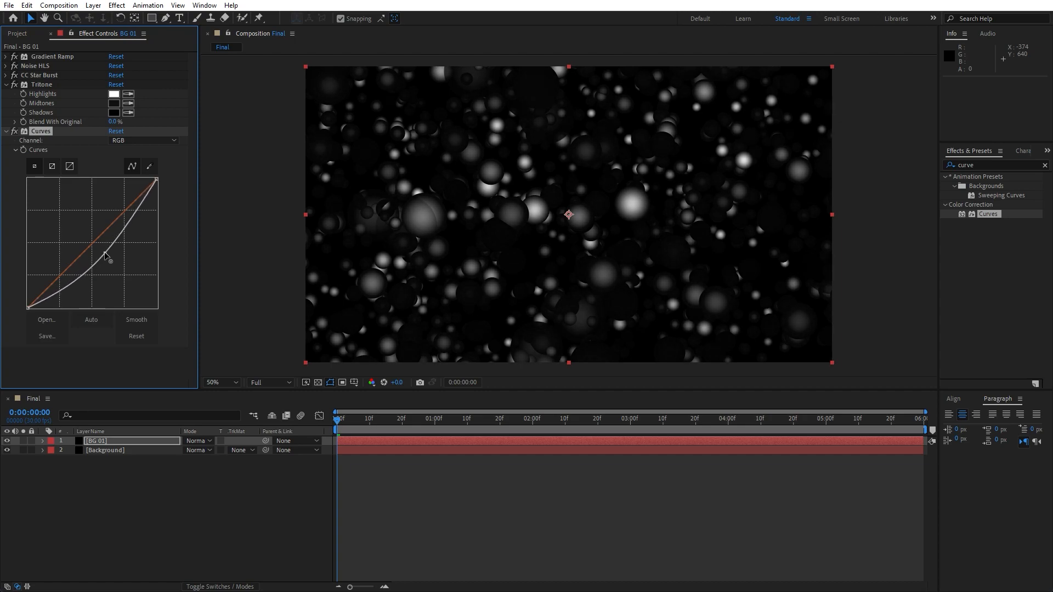
left_click(6, 85)
left_click(7, 94)
left_click(133, 498)
- Duplicate the BG 01 layer and set the upper copy's blending mode to Overlay
left_click(121, 443)
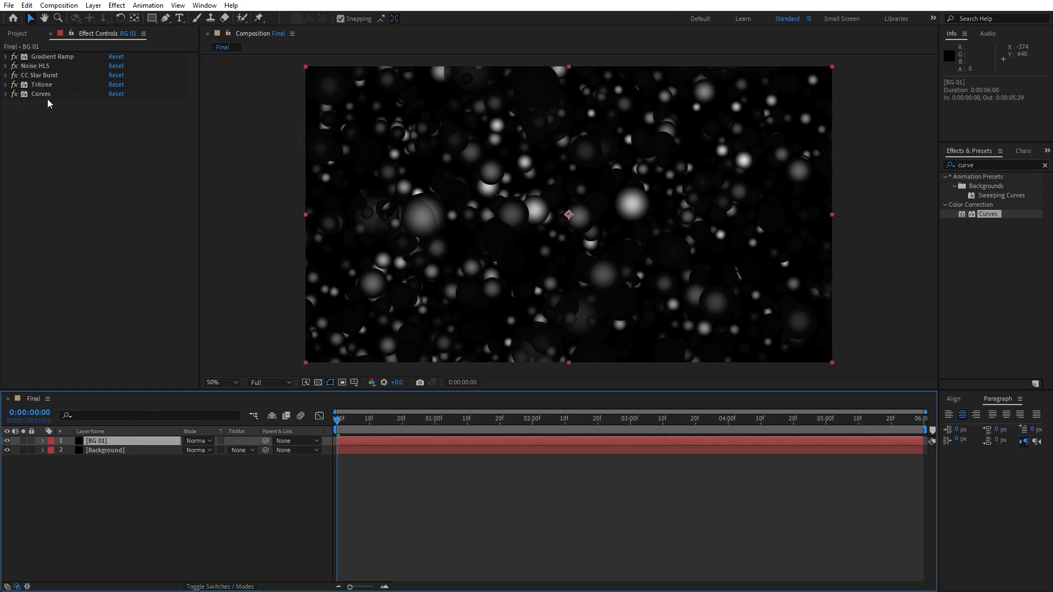
left_click(27, 5)
left_click(82, 149)
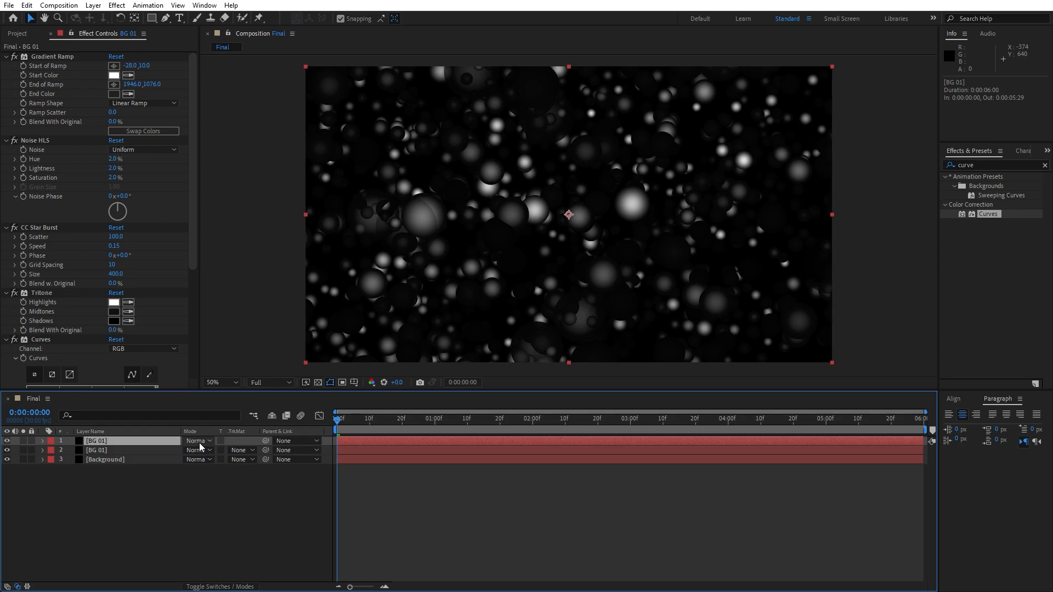
left_click(208, 587)
left_click(217, 587)
left_click(200, 443)
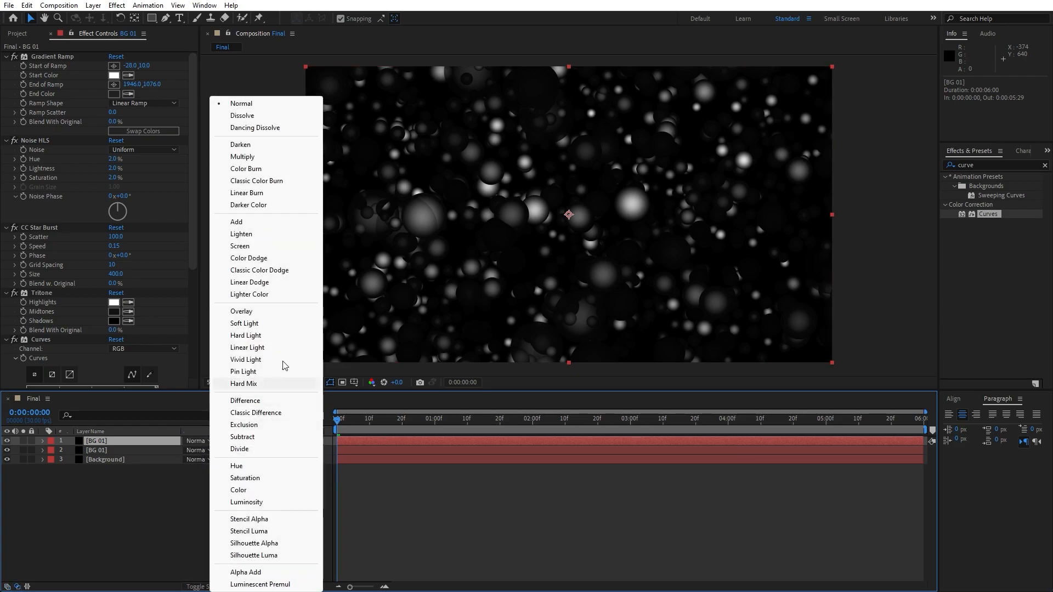
left_click(271, 310)
- Collapse the Gradient Ramp, Noise HLS, CC Star Burst, Tritone and Curves settings of the upper BG 01 copy and deselect the layer
left_click(11, 59)
left_click(6, 57)
left_click(6, 66)
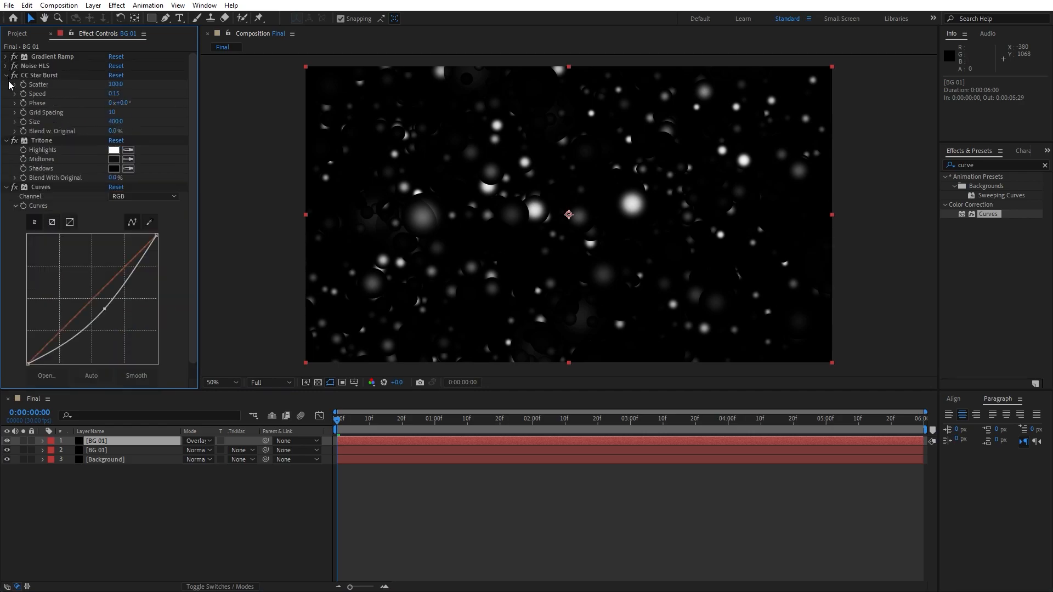
left_click(6, 75)
left_click(6, 84)
left_click(6, 93)
left_click(169, 493)
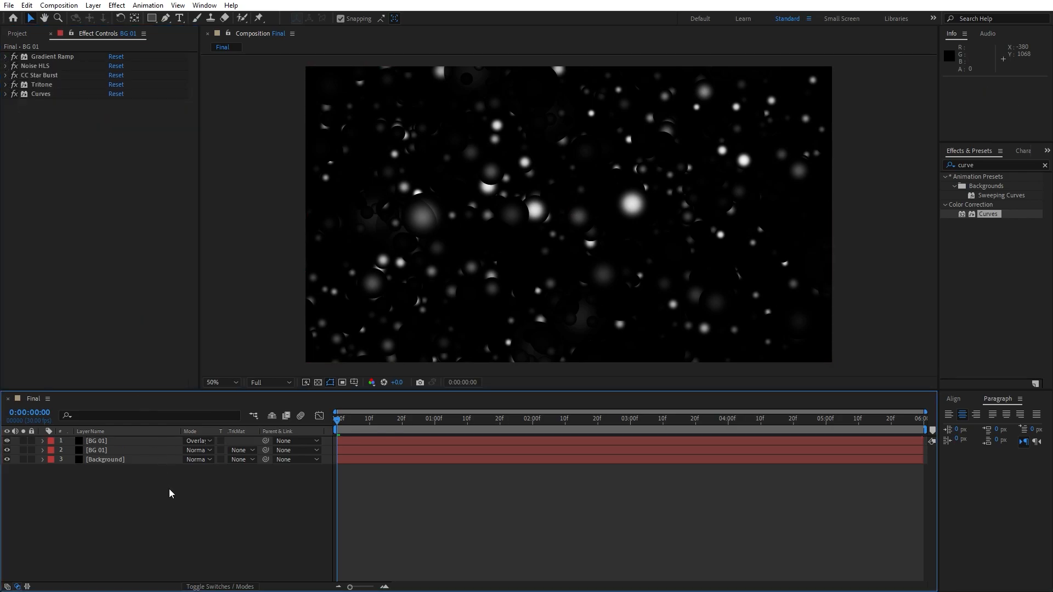
- Play back the particle background animation and move the current time to 0:00:03:00
key("space")
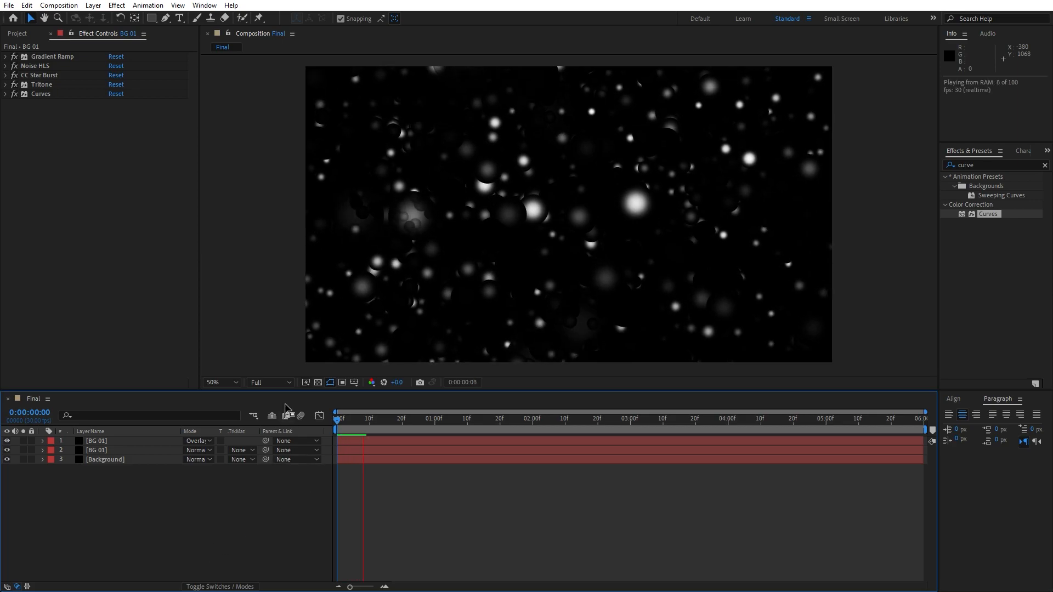
left_click(410, 426)
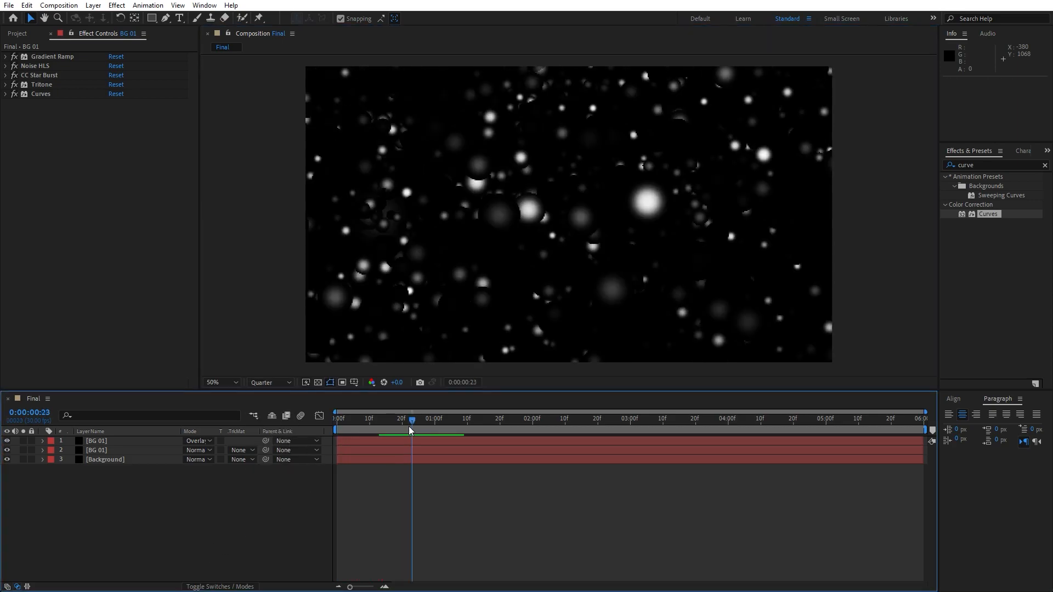
key("space")
left_click_drag(571, 425, 630, 425)
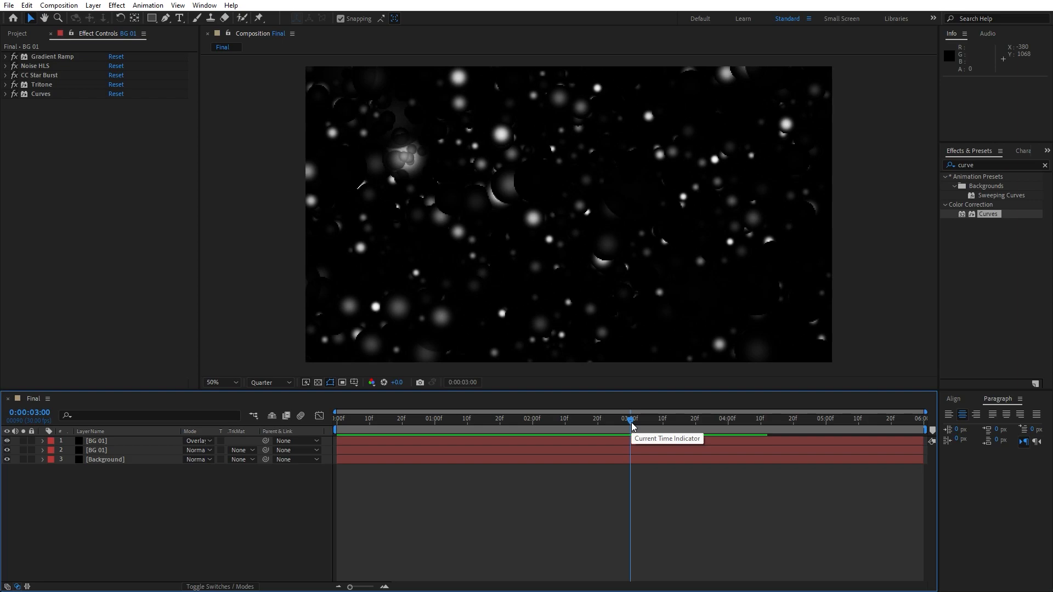
- Create a text layer reading MOTION over the particle background
key("ctrl+t")
left_click(534, 230)
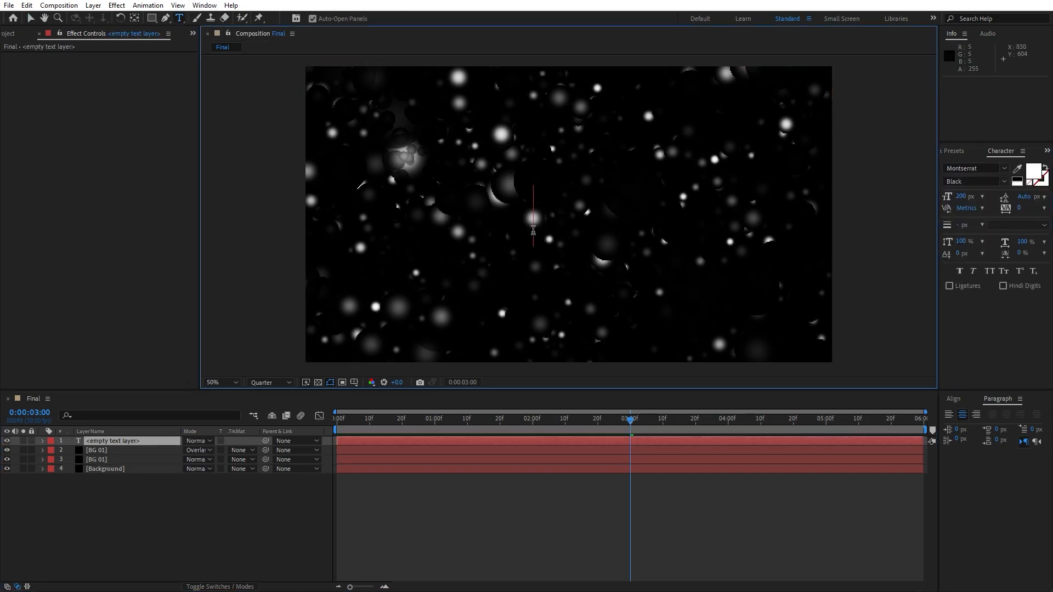
type("MOTION")
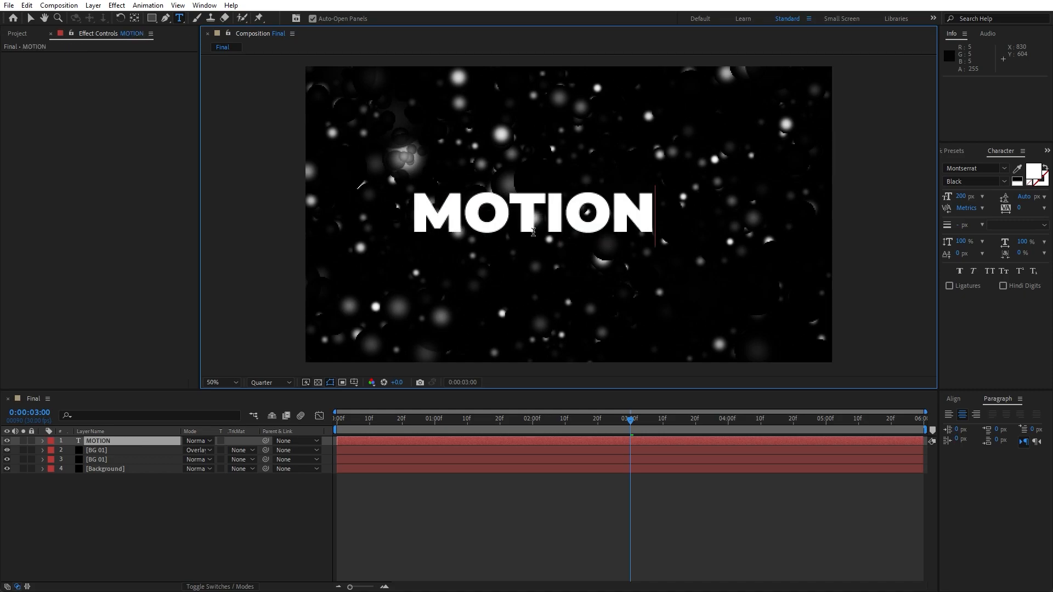
left_click(153, 532)
- Center the MOTION text layer horizontally and vertically in the composition
left_click(117, 441)
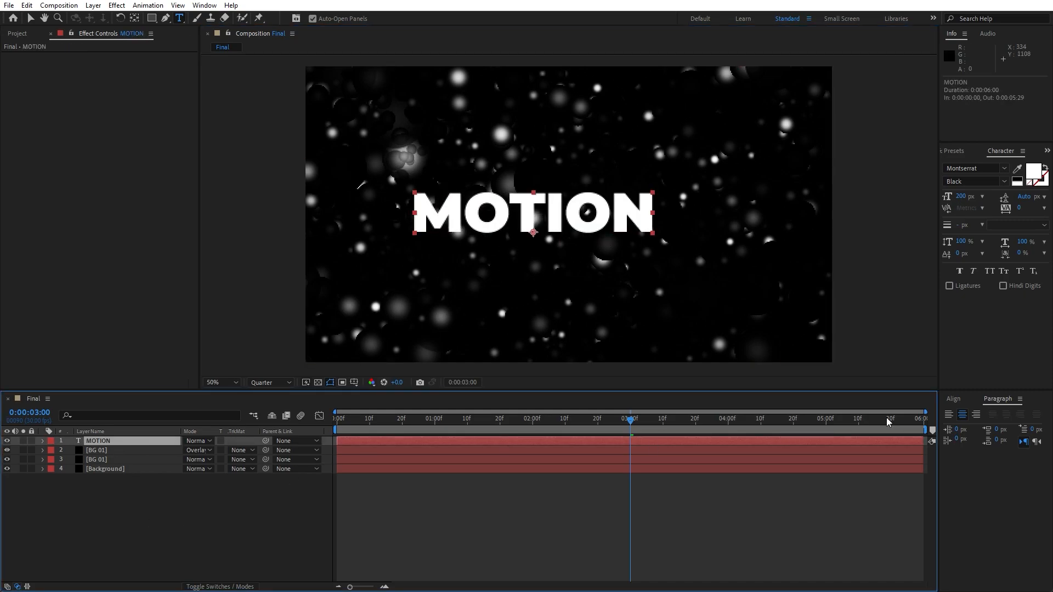
left_click(953, 399)
left_click(969, 426)
left_click(1024, 426)
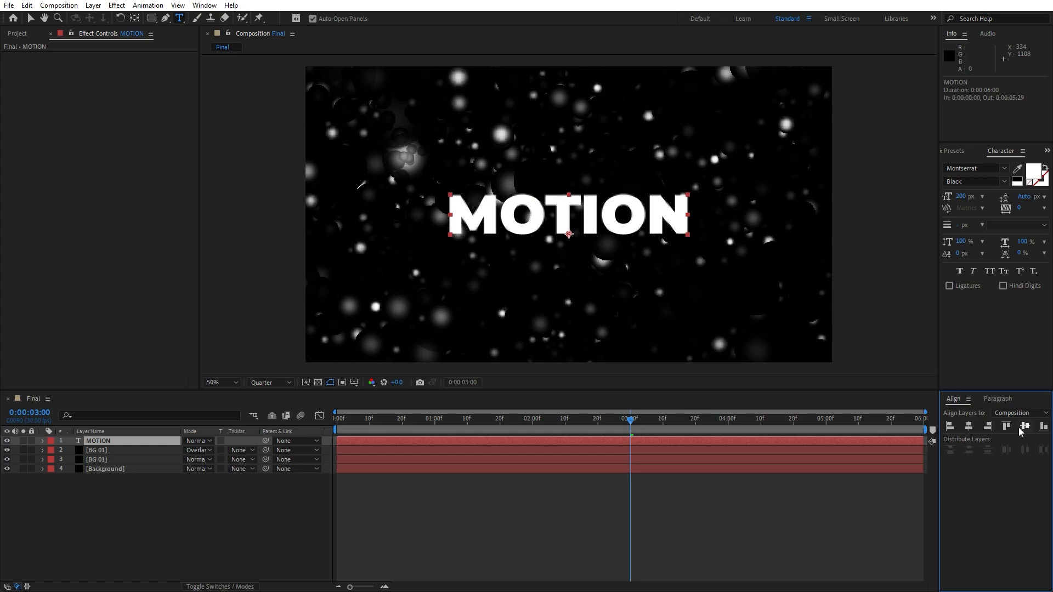
left_click(998, 399)
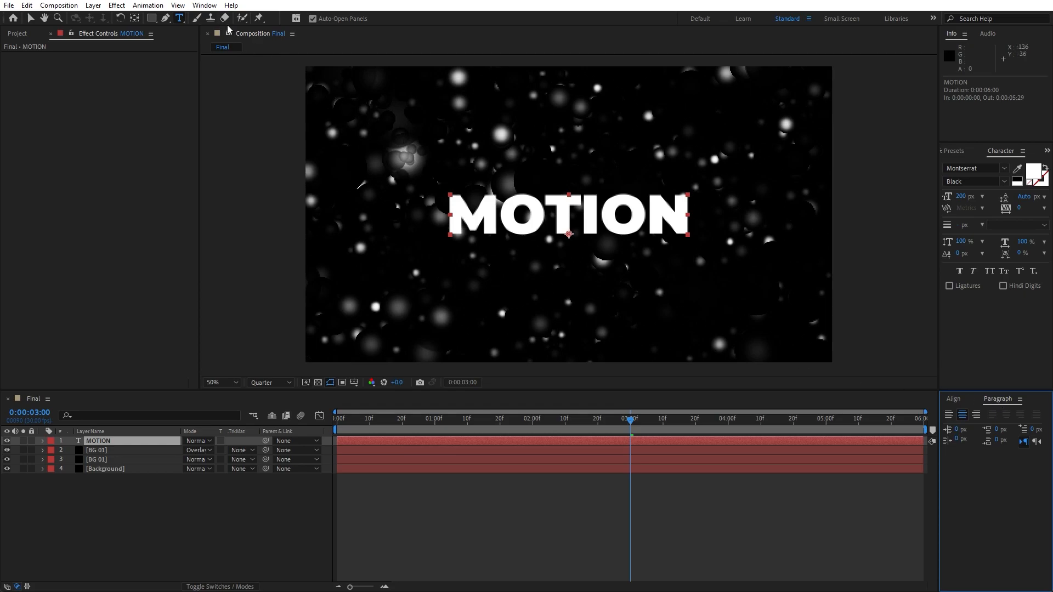
left_click(213, 7)
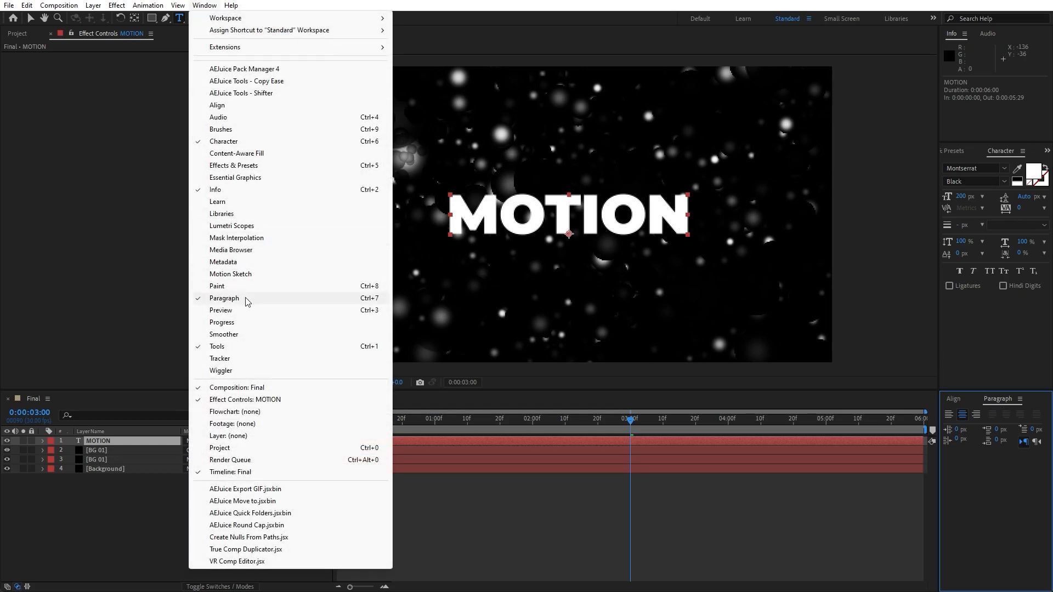
left_click(128, 535)
- Add an opacity keyframe of 0% to the MOTION layer at 0:00:00:00
left_click(247, 443)
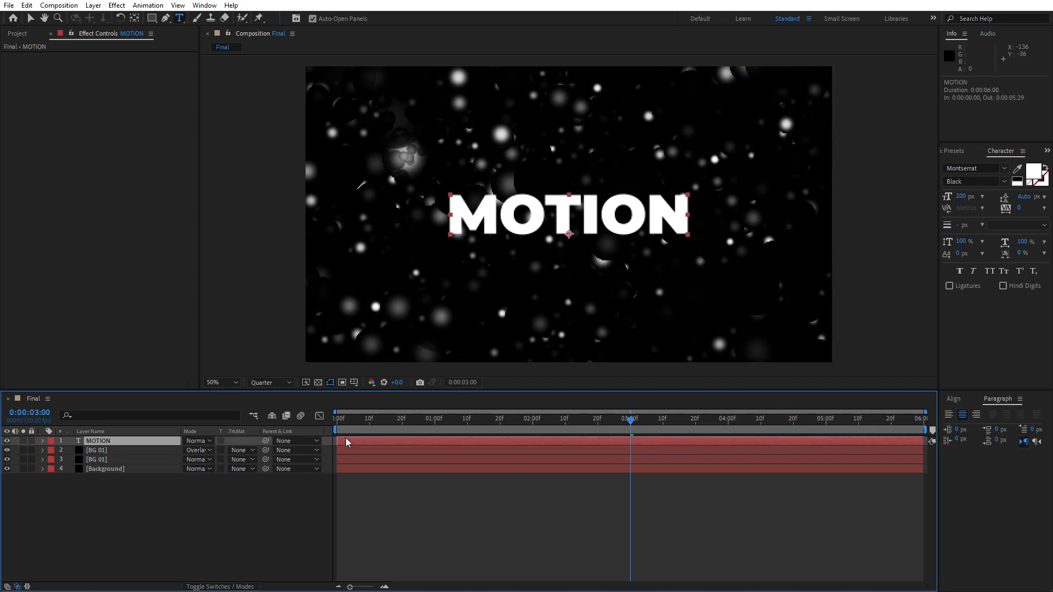
key("Home")
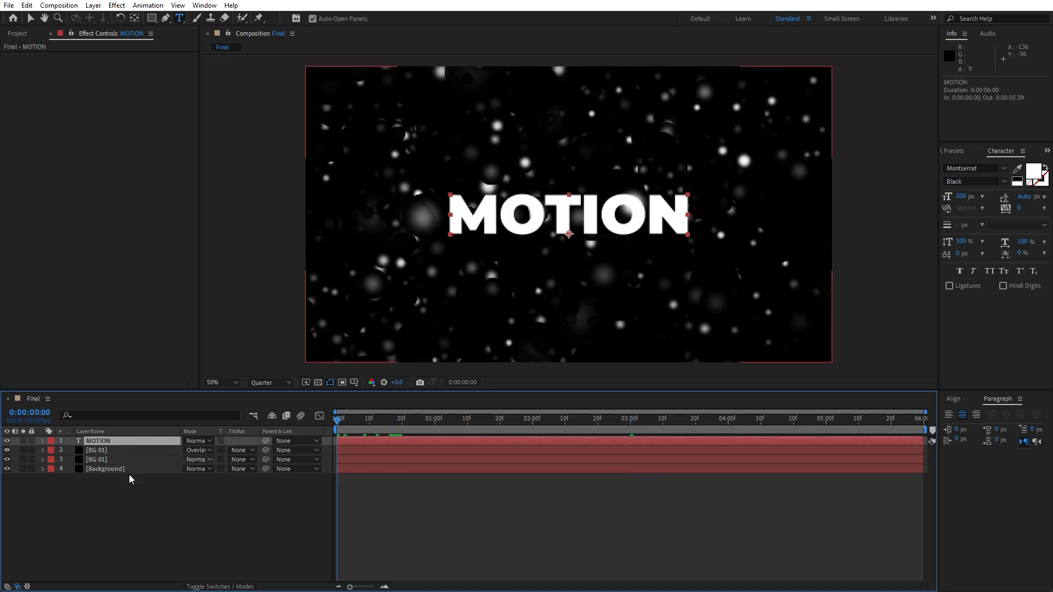
key("t")
left_click(70, 450)
left_click(189, 450)
type("0")
key("Return")
- Set the MOTION layer's opacity to 100% at 0:00:05:00
left_click_drag(371, 423, 826, 433)
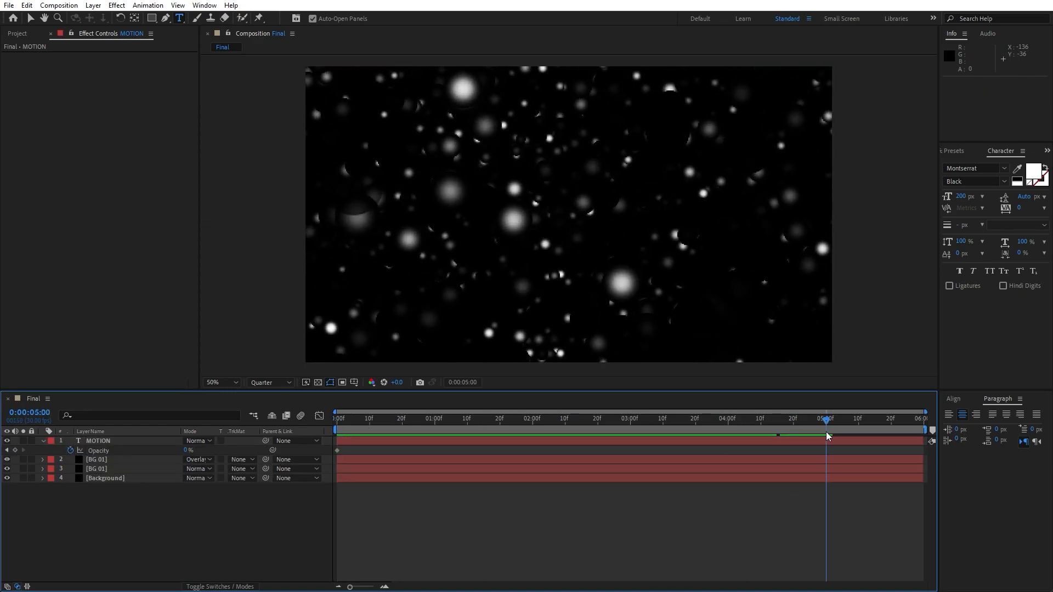
left_click(186, 451)
type("100")
key("Return")
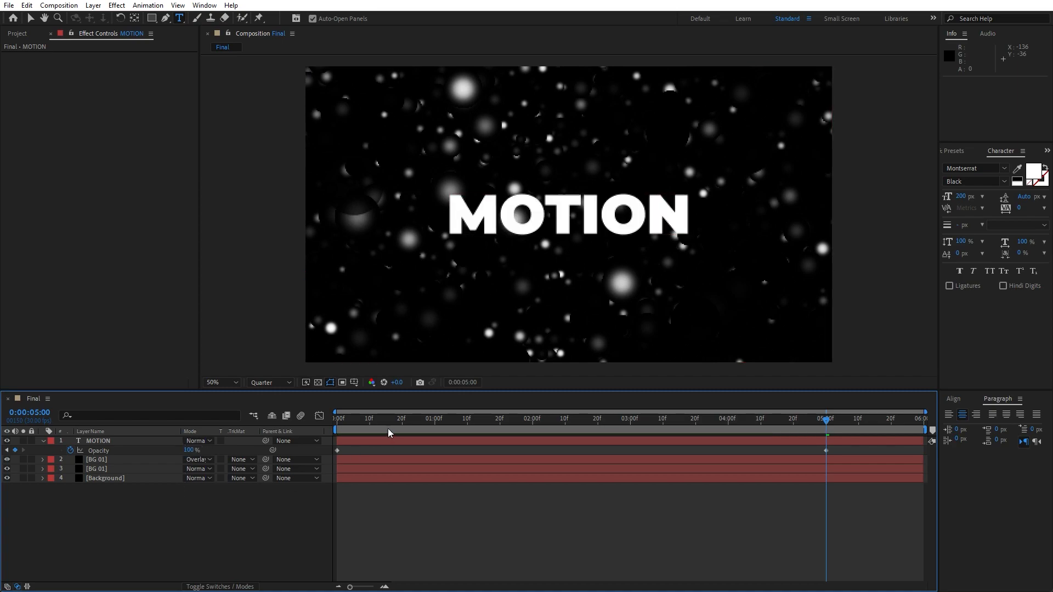
- Add a Tracking animator to the MOTION text and start keyframing its Tracking Amount at 0:00:00:00
left_click(384, 431)
left_click(337, 420)
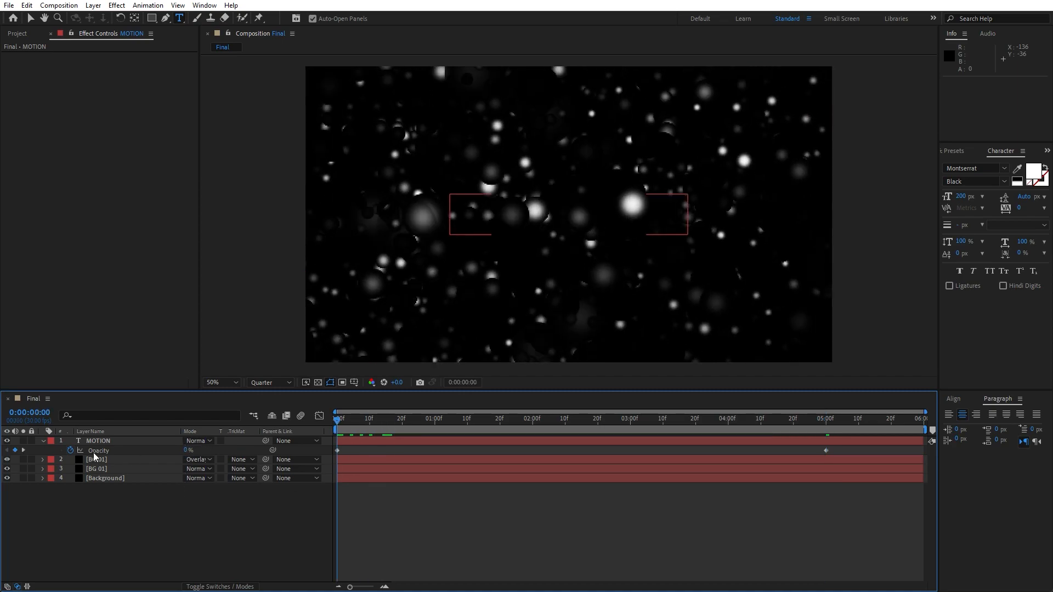
left_click(41, 442)
left_click(254, 451)
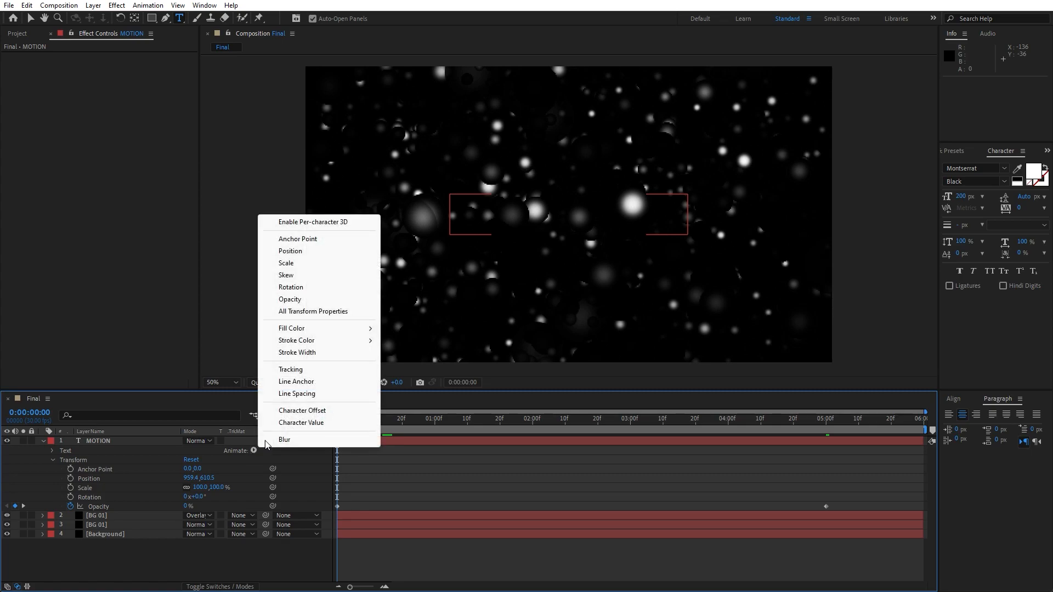
left_click(312, 369)
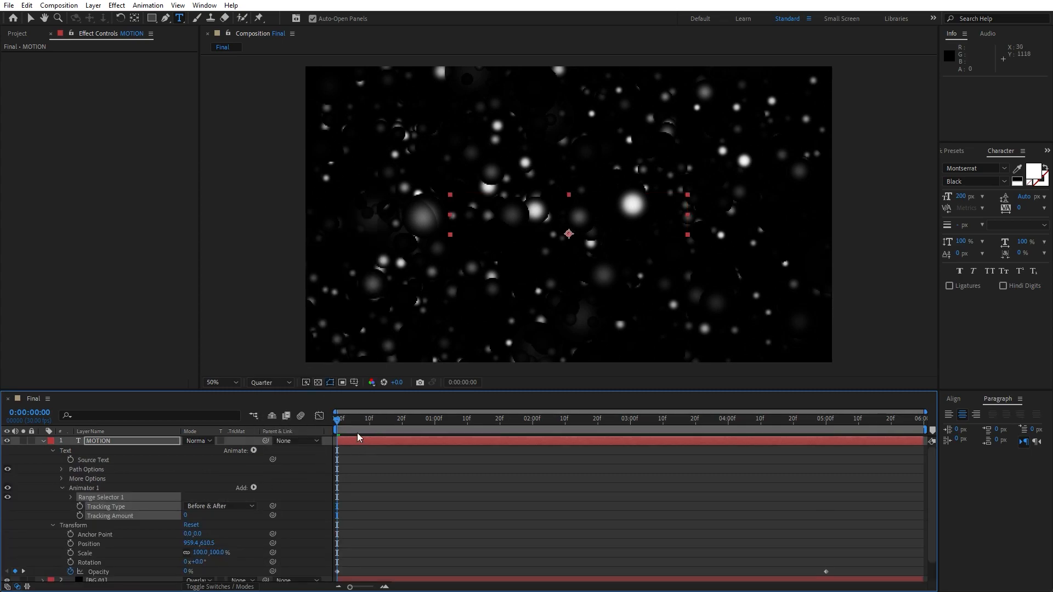
left_click(45, 494)
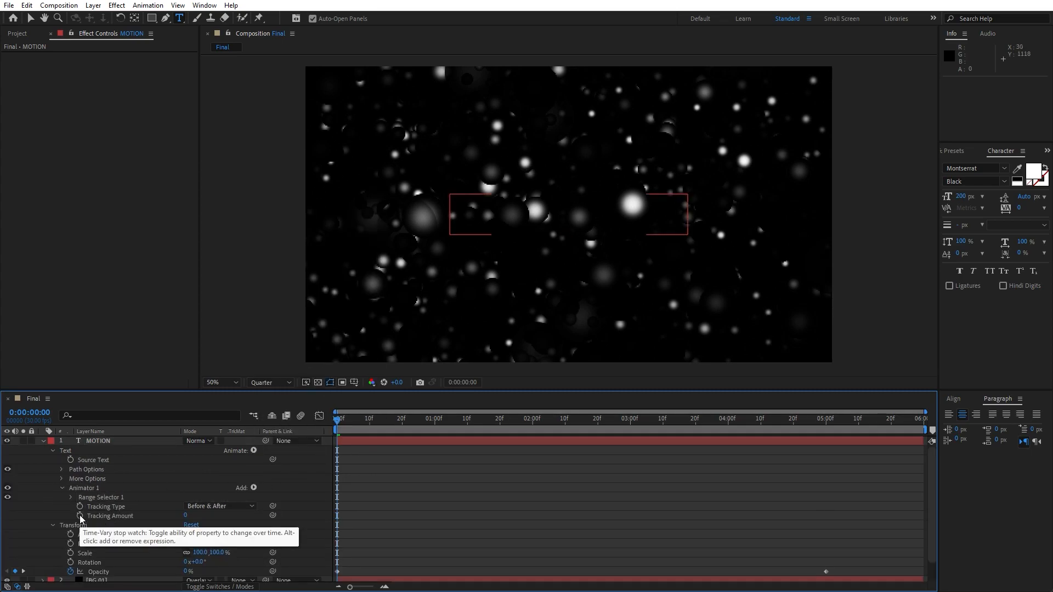
left_click(80, 515)
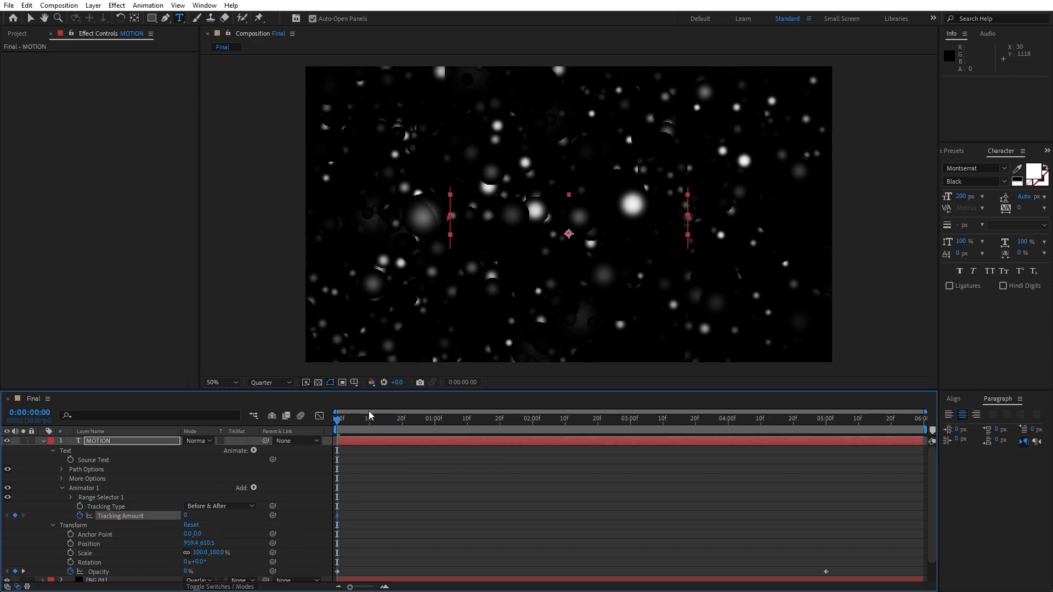
- Set the MOTION text's Tracking Amount to 70 at 0:00:05:00, collapse the layer and play back the animation
left_click_drag(339, 419, 826, 424)
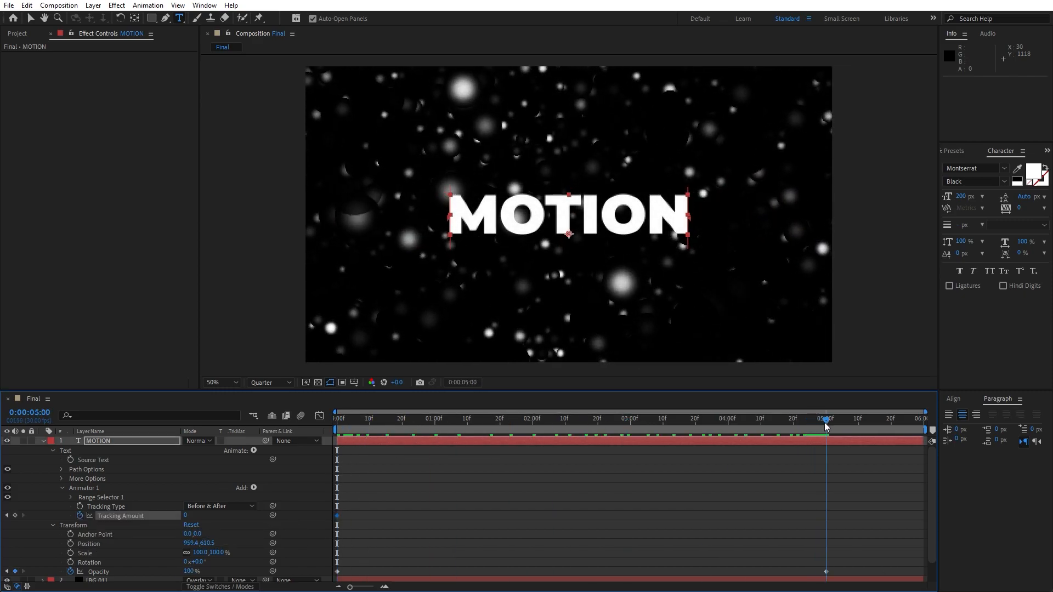
left_click_drag(184, 515, 189, 519)
type("70")
left_click(69, 503)
left_click(43, 441)
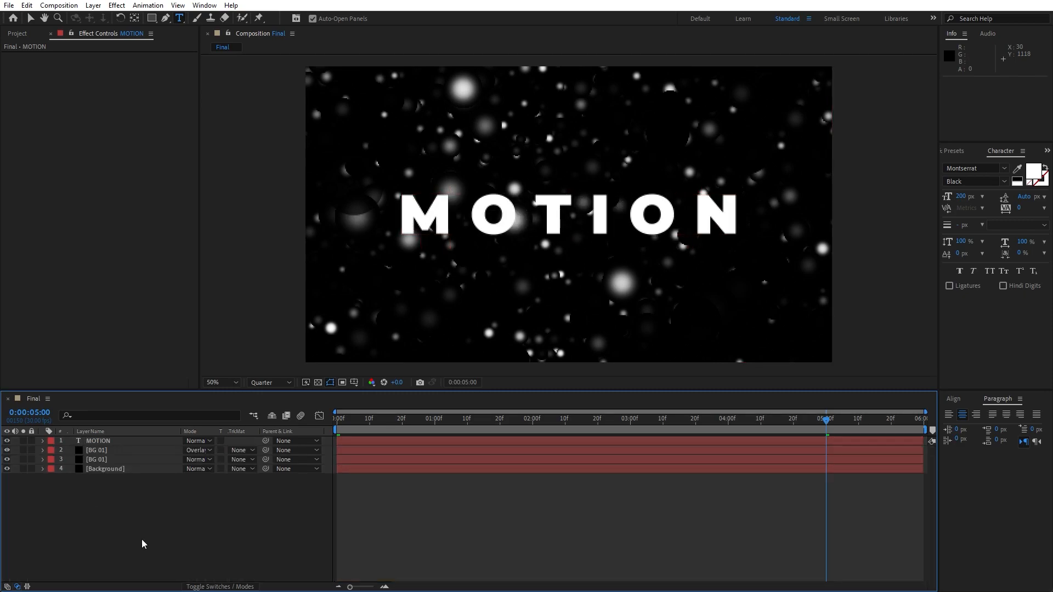
key("space")
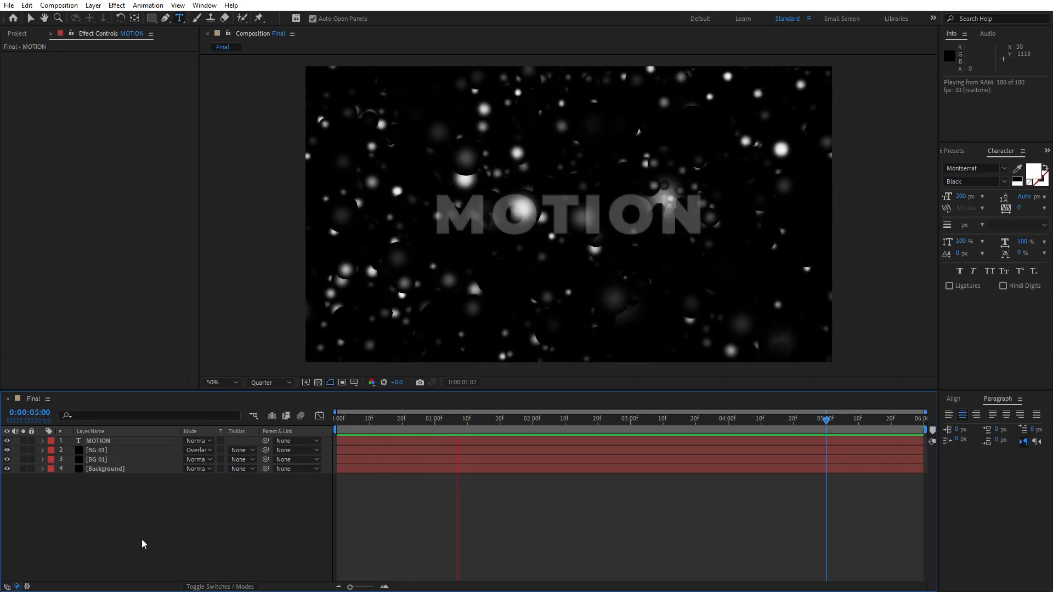
- Move the current time to 0:00:02:24, search the effects for "ramp" and apply Gradient Ramp to the MOTION layer
left_click(610, 421)
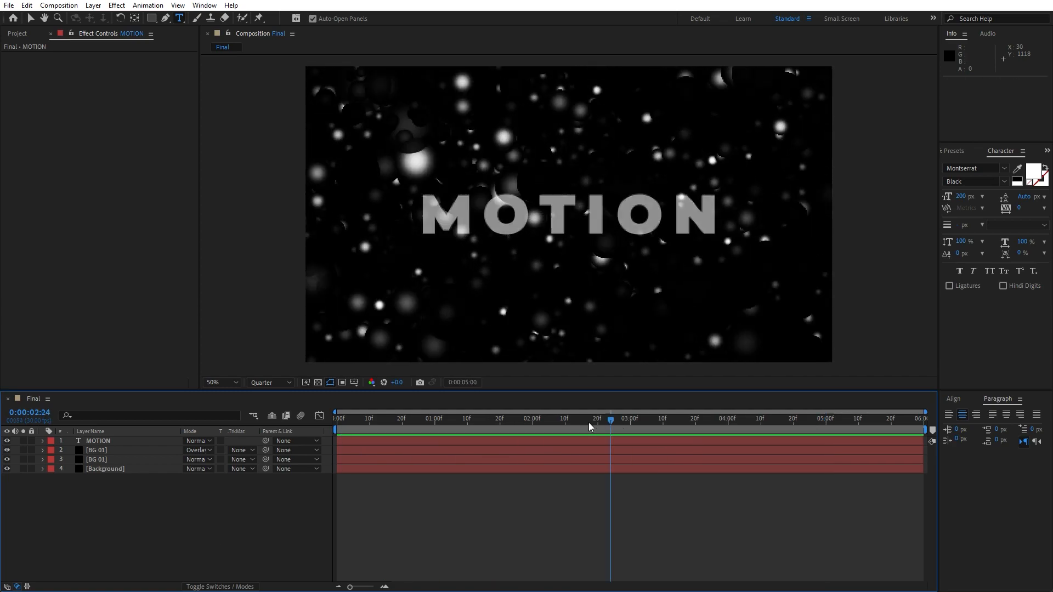
left_click(104, 440)
left_click(953, 152)
left_click(990, 164)
type("curve")
key("BackSpace")
key("BackSpace")
key("BackSpace")
key("BackSpace")
key("BackSpace")
type("ramp")
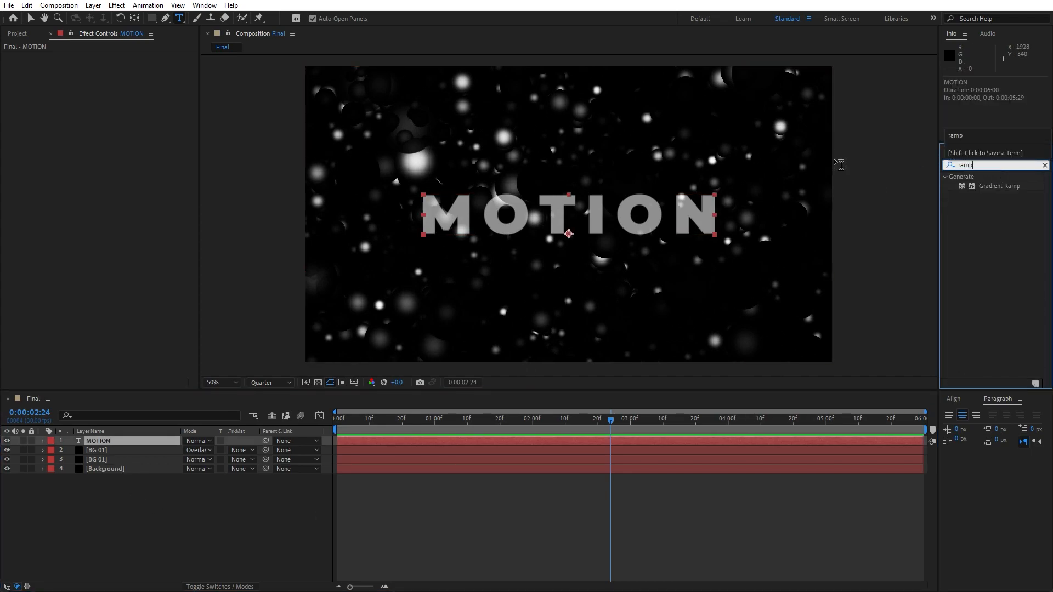
left_click_drag(987, 186, 125, 439)
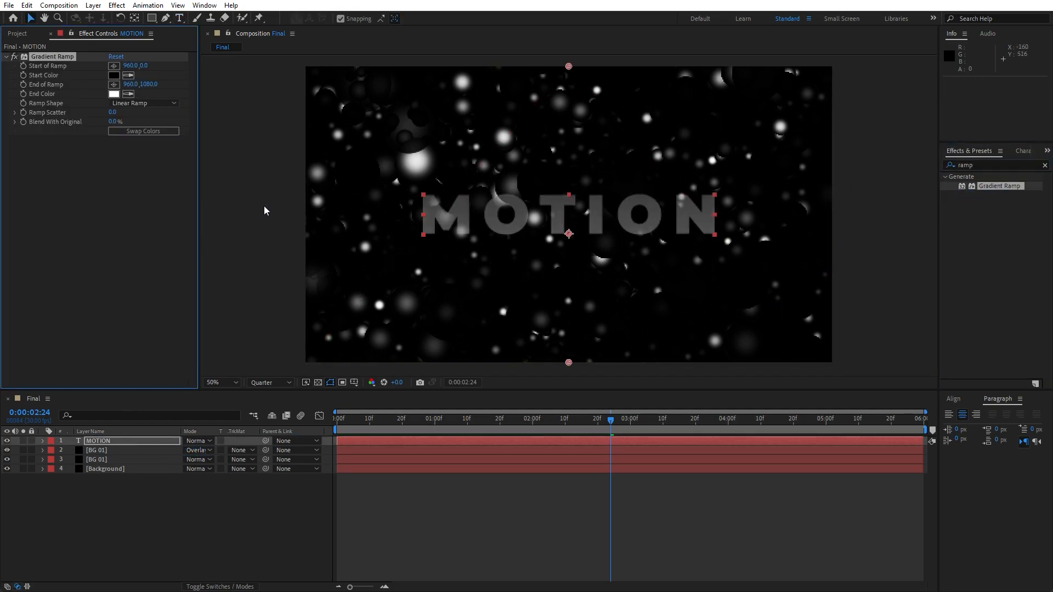
- Place the Gradient Ramp's start just above the MOTION text at about 996, 406 and its end just below at about 962, 672
left_click(114, 66)
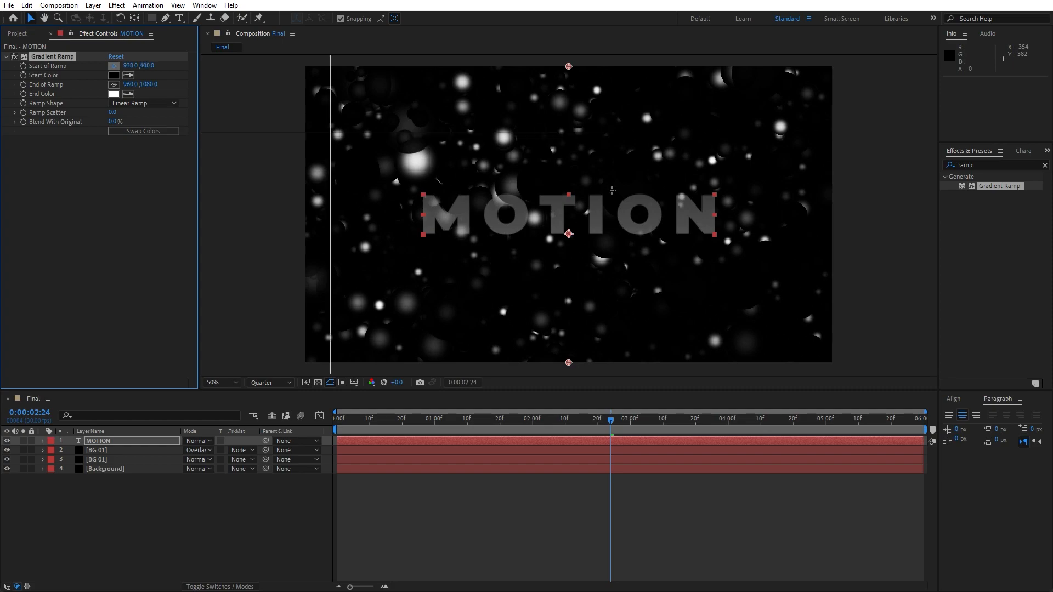
left_click(579, 179)
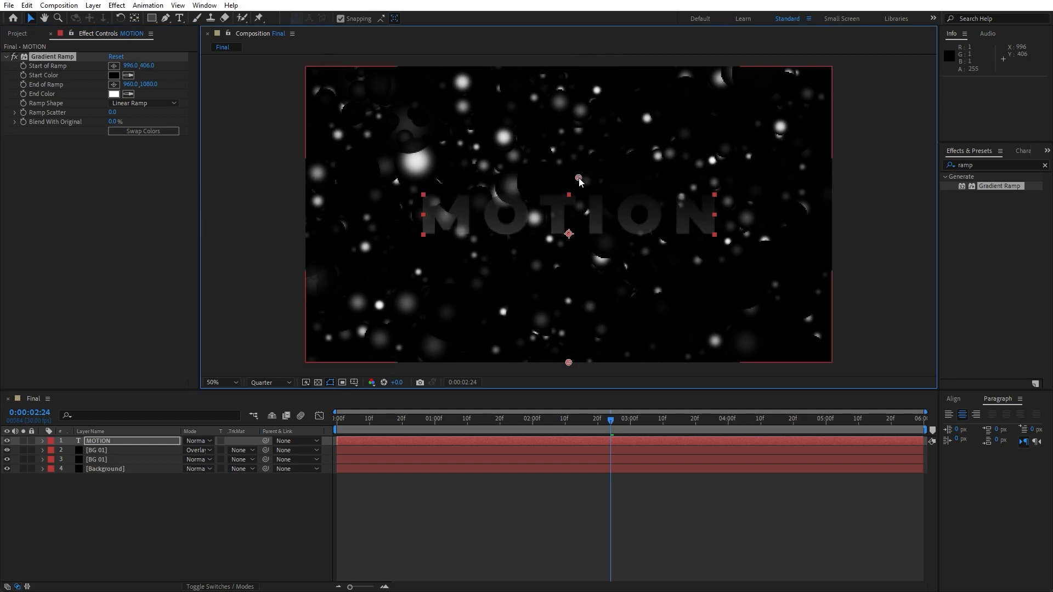
left_click(114, 86)
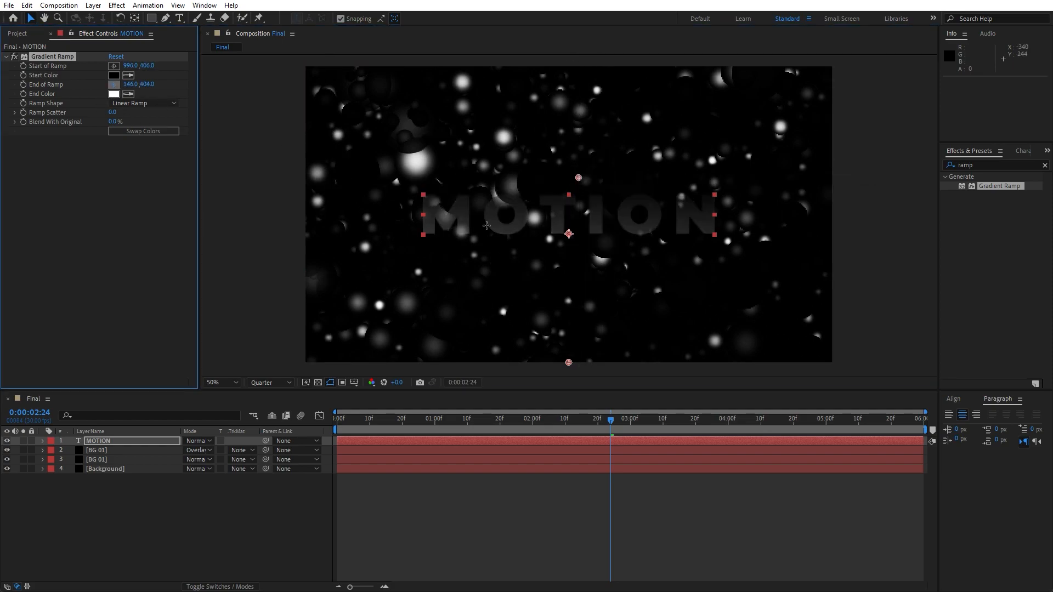
left_click(569, 252)
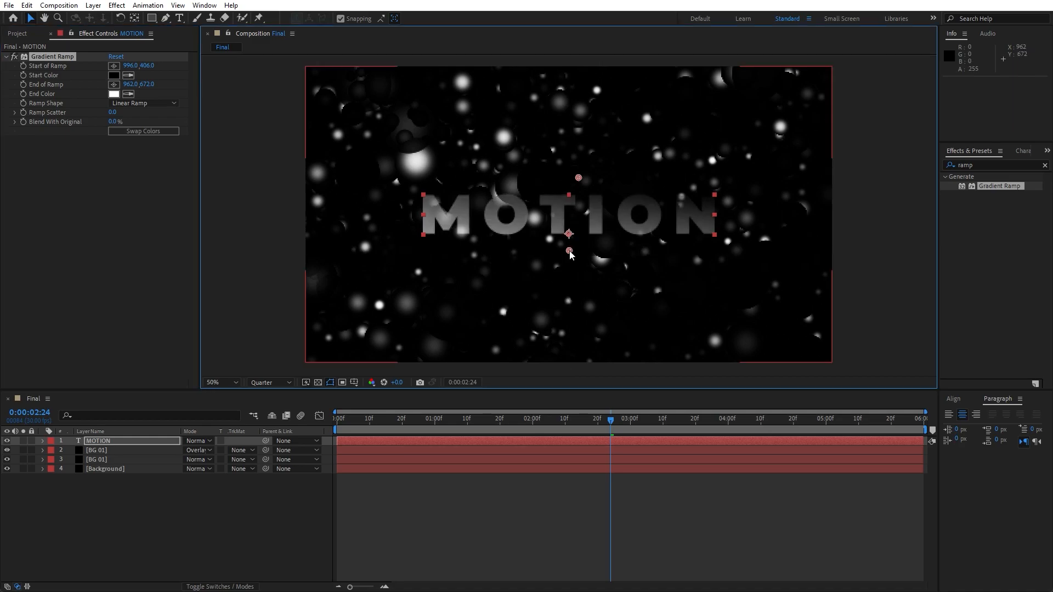
- Set the Gradient Ramp's start color on the MOTION layer to light gray CBCBCB
left_click(113, 76)
type("CBCBCB")
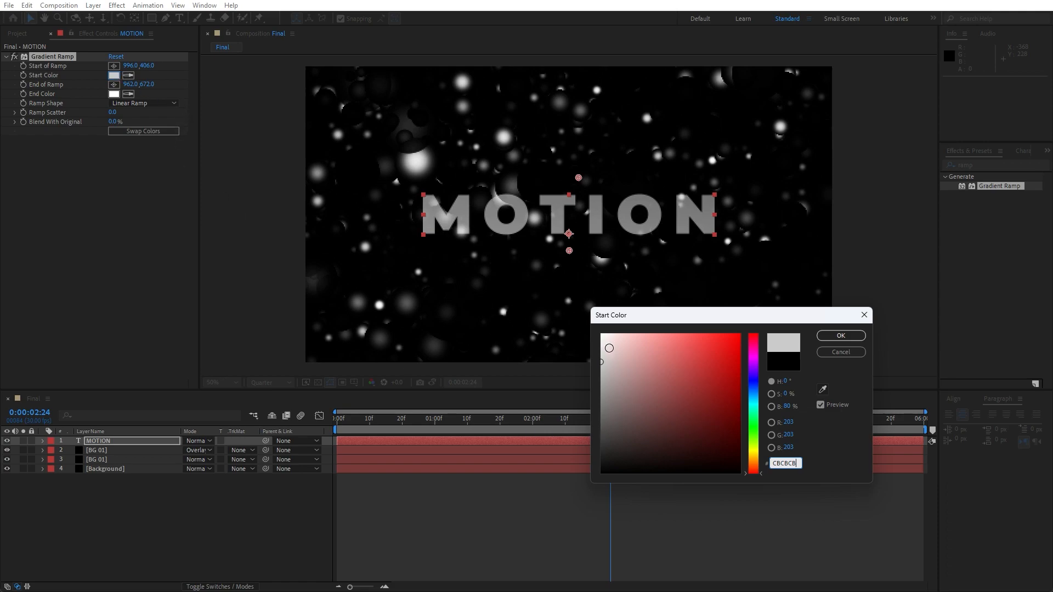
left_click(841, 335)
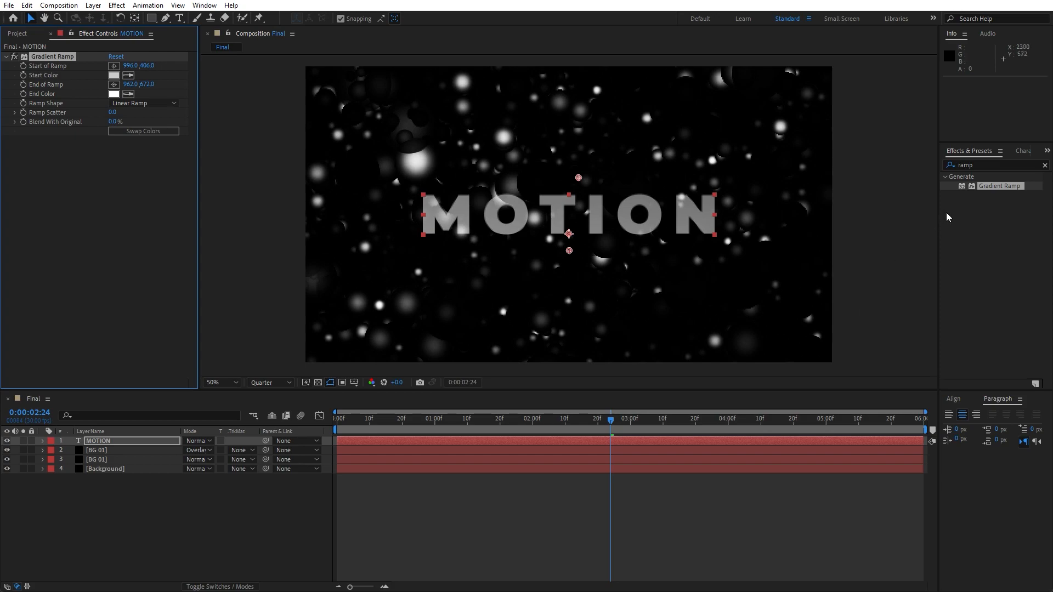
- Search the effects for "cc pi" and apply CC Pixel Polly to the MOTION layer
left_click(986, 165)
left_click_drag(987, 165, 861, 165)
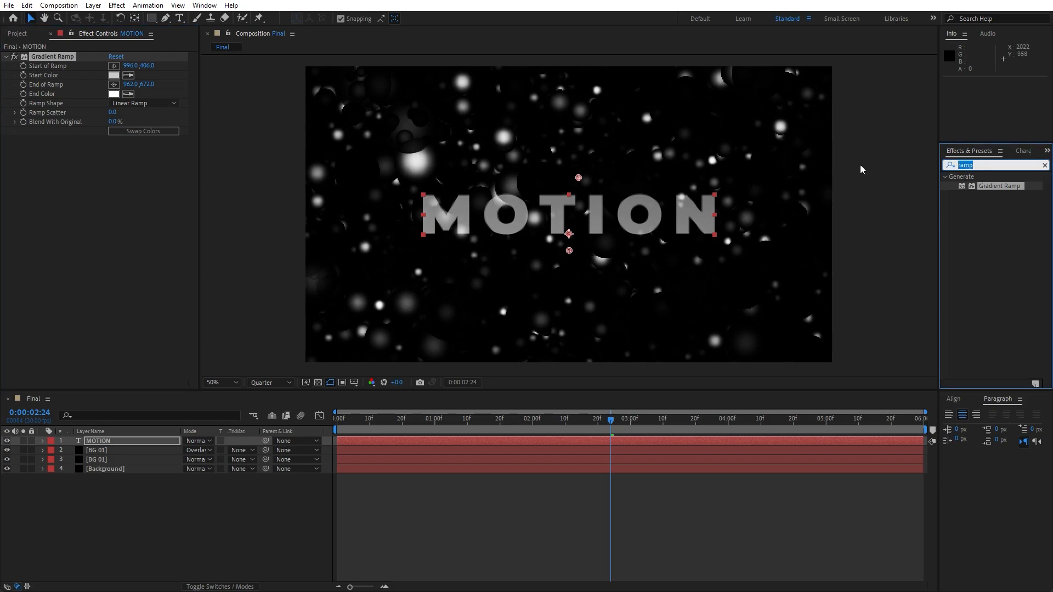
type("cc pi")
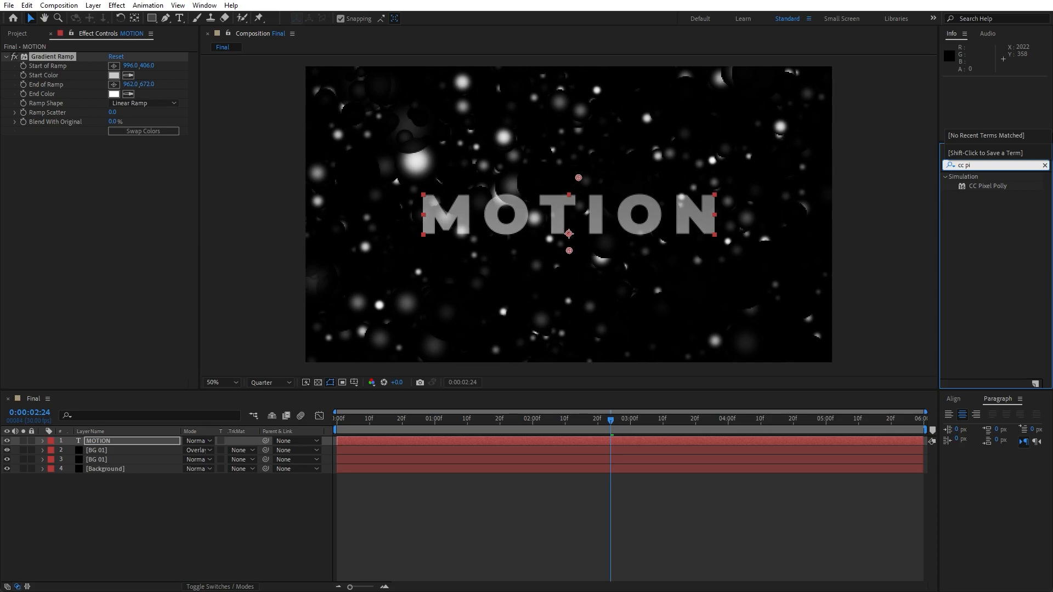
left_click_drag(980, 187, 143, 442)
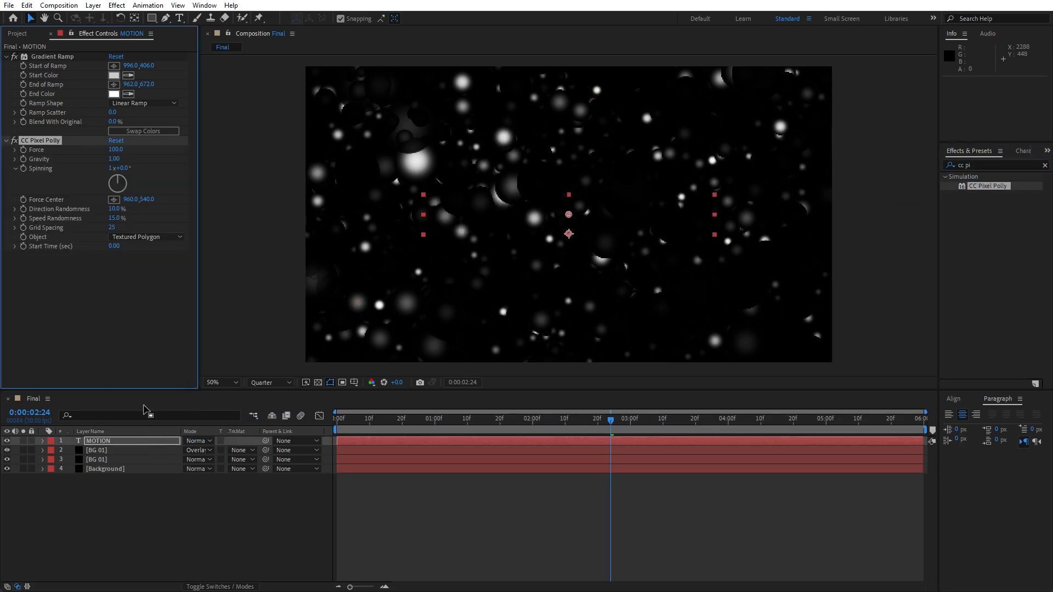
- Set CC Pixel Polly's Force to 60 and its Gravity to 0.5
left_click(116, 151)
type("60")
key("Return")
left_click(114, 159)
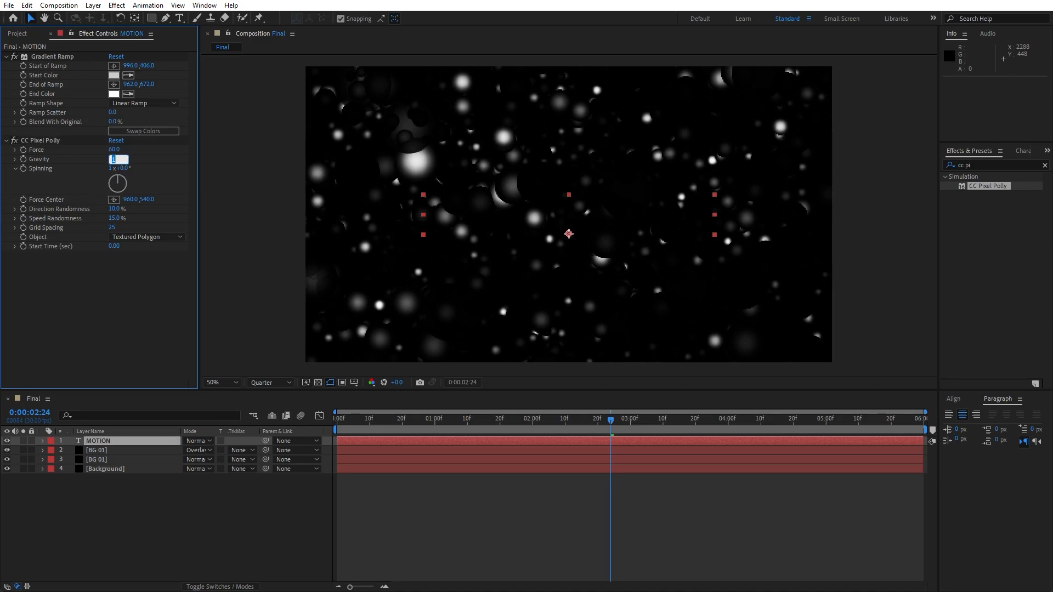
type("0.5")
key("Return")
- Set CC Pixel Polly's Direction Randomness to 20% and Speed Randomness to 50%
left_click(111, 209)
type("20")
left_click(113, 218)
type("50")
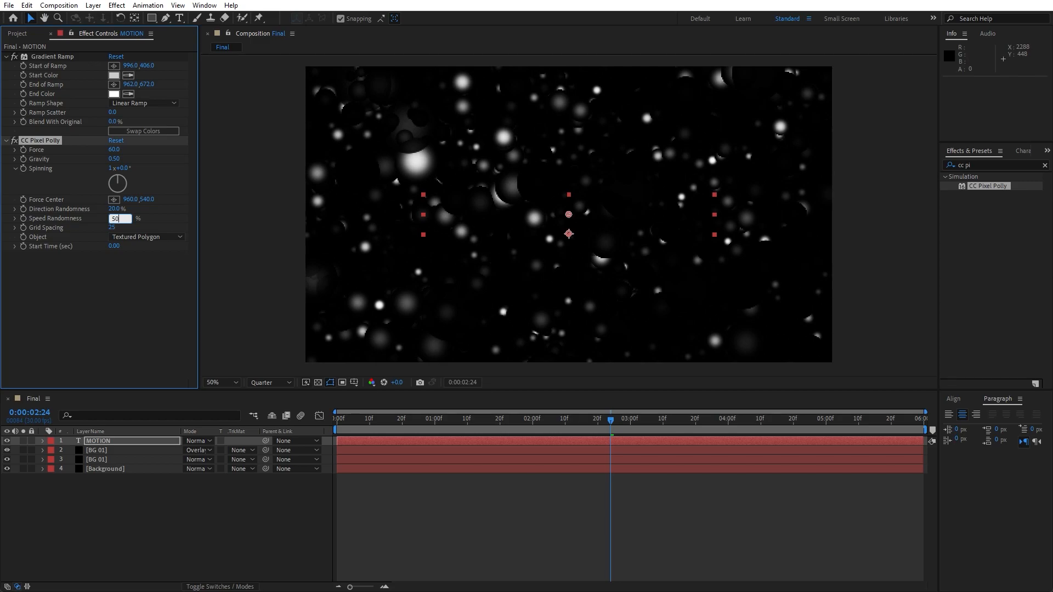
left_click(106, 290)
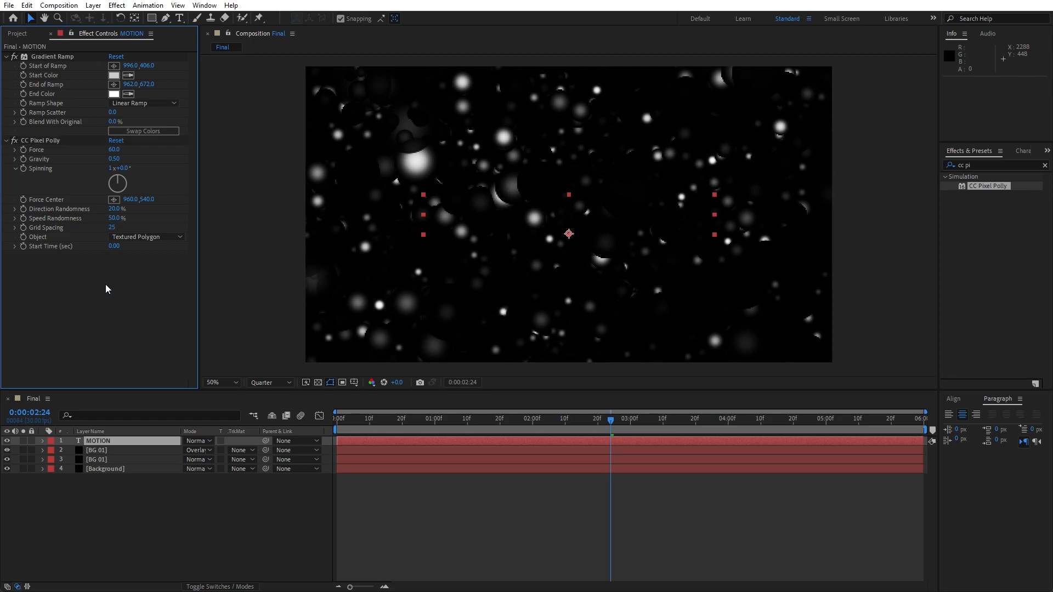
- Set CC Pixel Polly's Start Time to 2 seconds and scrub the shattering text up to 0:00:02:14
left_click(113, 246)
type("2")
key("Return")
left_click_drag(357, 420, 579, 424)
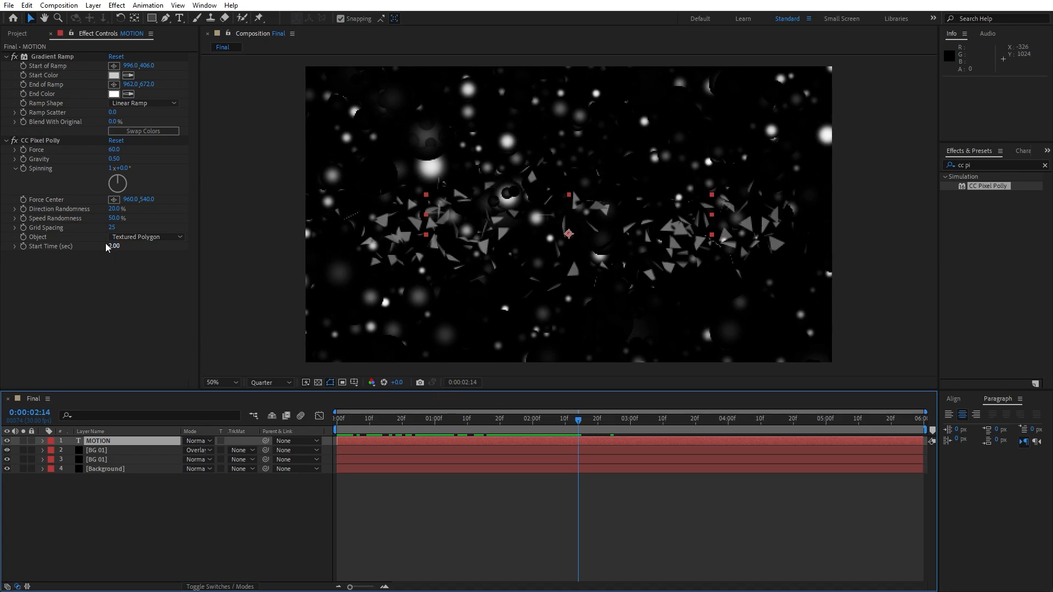
- Try the Polygon and Square object types in CC Pixel Polly and return to Textured Polygon
left_click(146, 237)
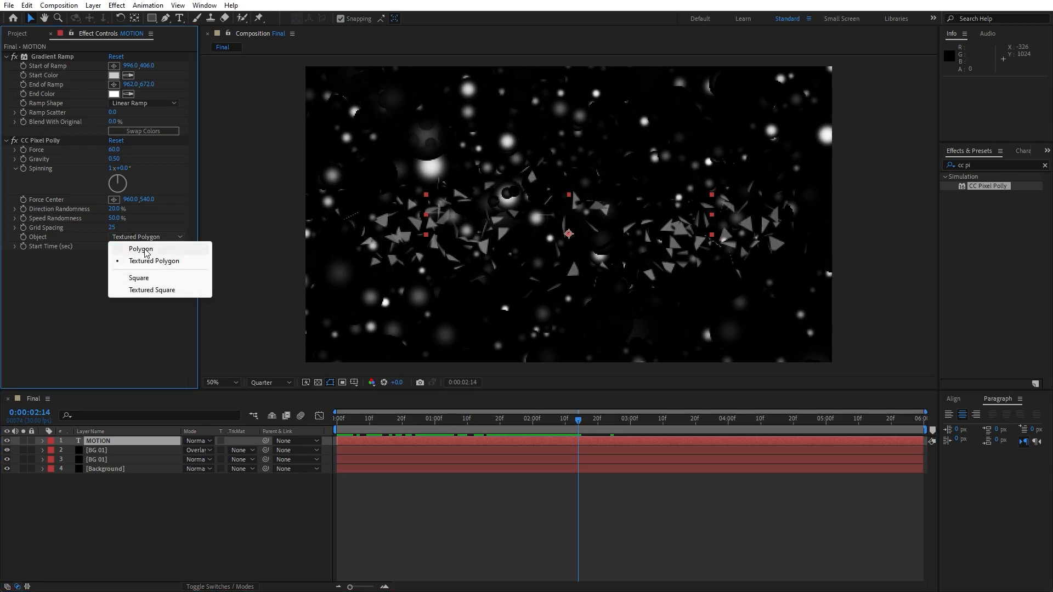
left_click(141, 250)
left_click(146, 237)
left_click(159, 278)
left_click(155, 238)
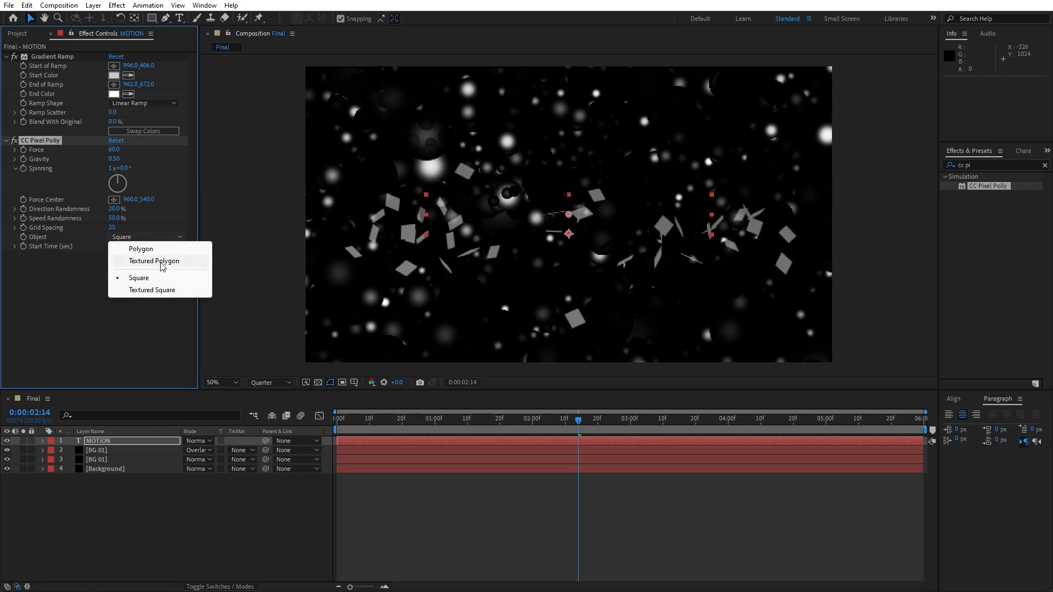
left_click(162, 262)
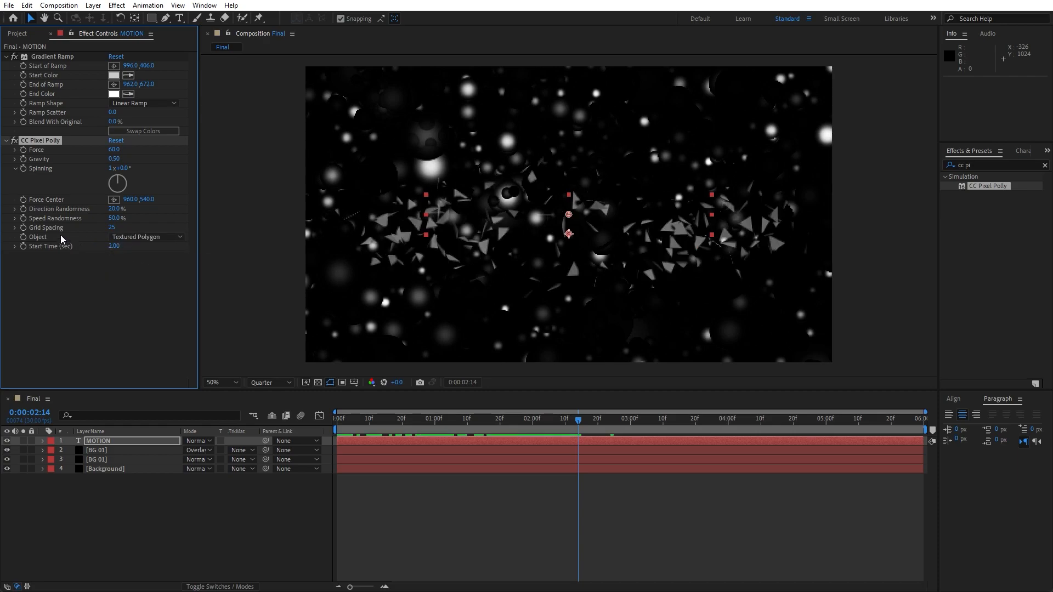
- Set CC Pixel Polly's Grid Spacing to 5
left_click(113, 227)
type("5")
key("Return")
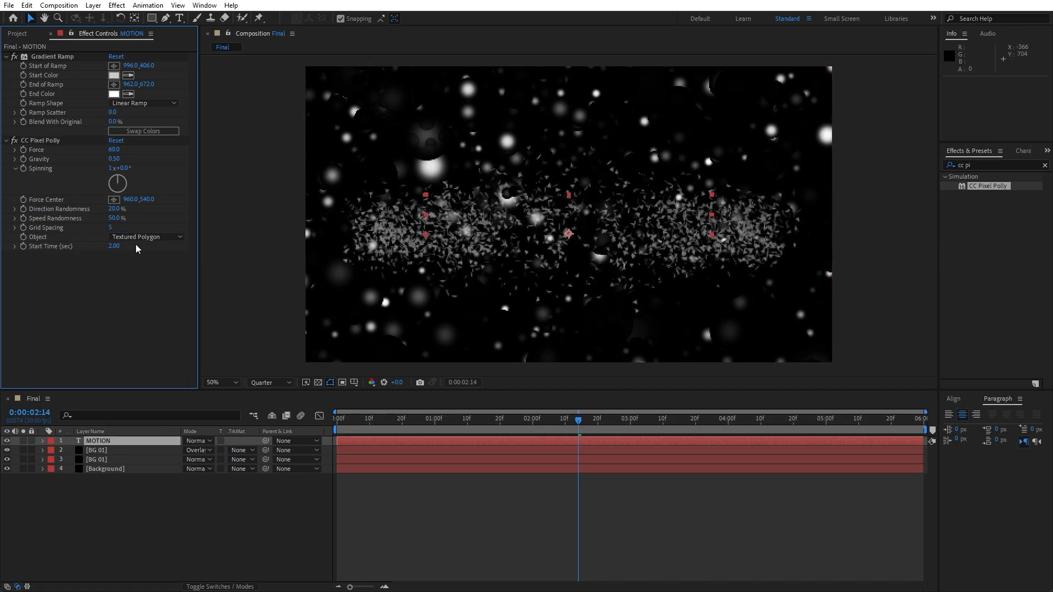
- Search the effects for "drop s", apply Drop Shadow to the MOTION layer and duplicate that effect
left_click(984, 165)
type("drop s")
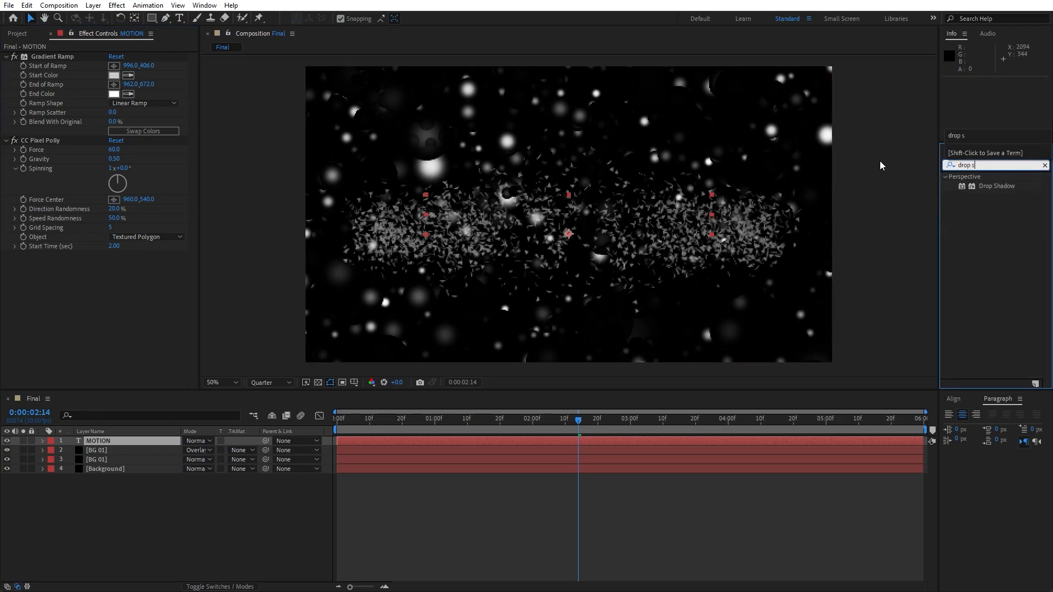
left_click_drag(989, 187, 139, 383)
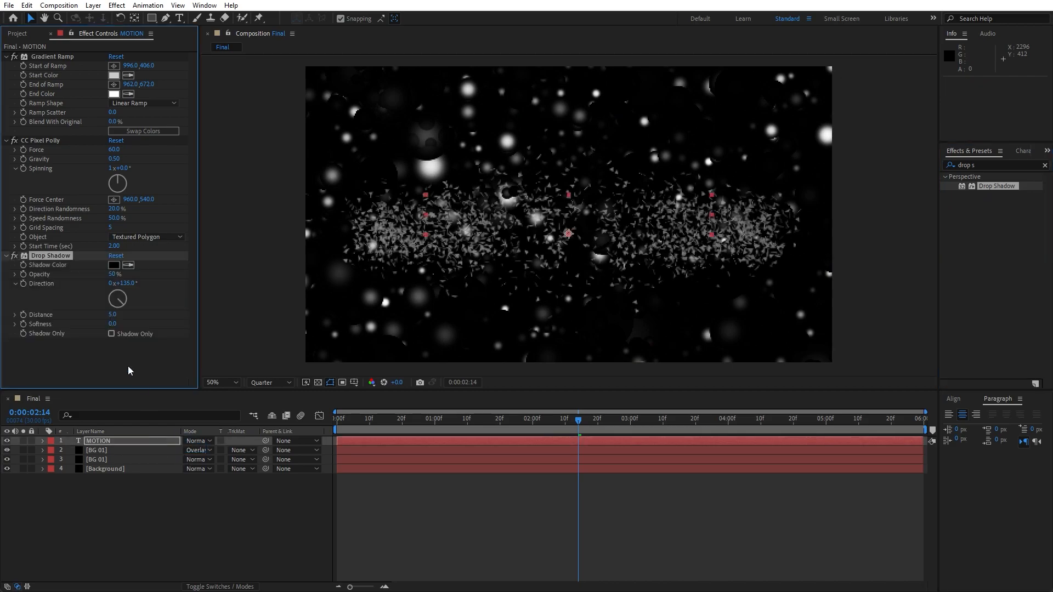
left_click(6, 56)
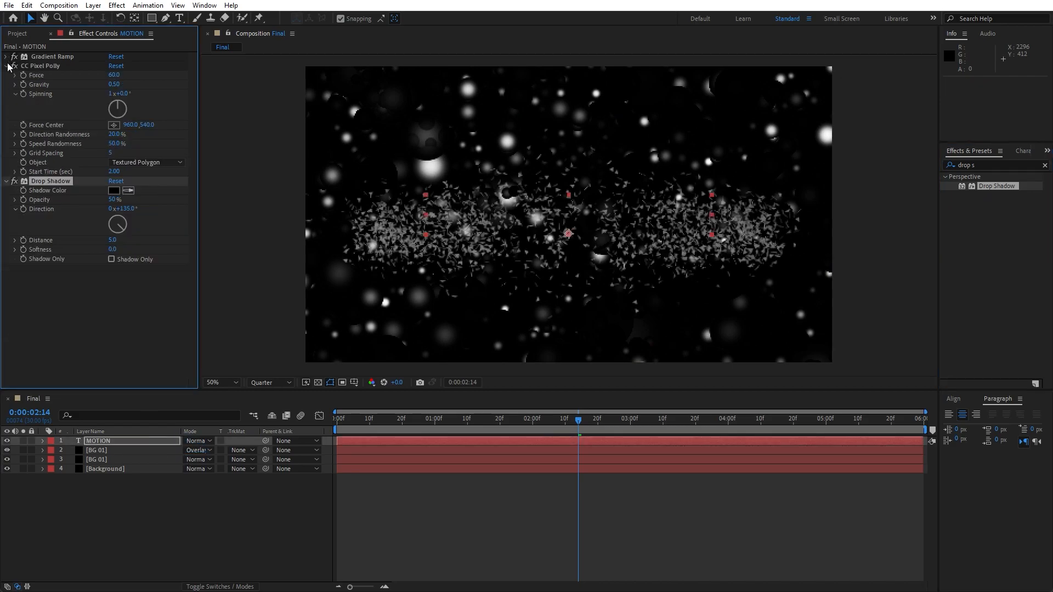
left_click(6, 66)
key("ctrl+d")
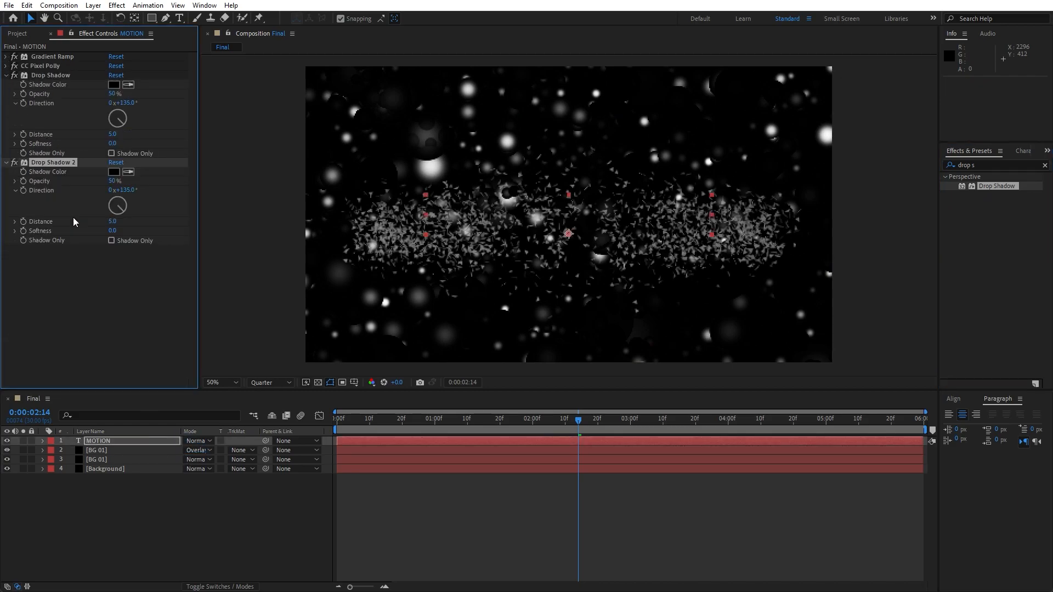
- Set the duplicated Drop Shadow's Distance to 25 and its Softness to 100
left_click(113, 222)
key("Tab")
type("1")
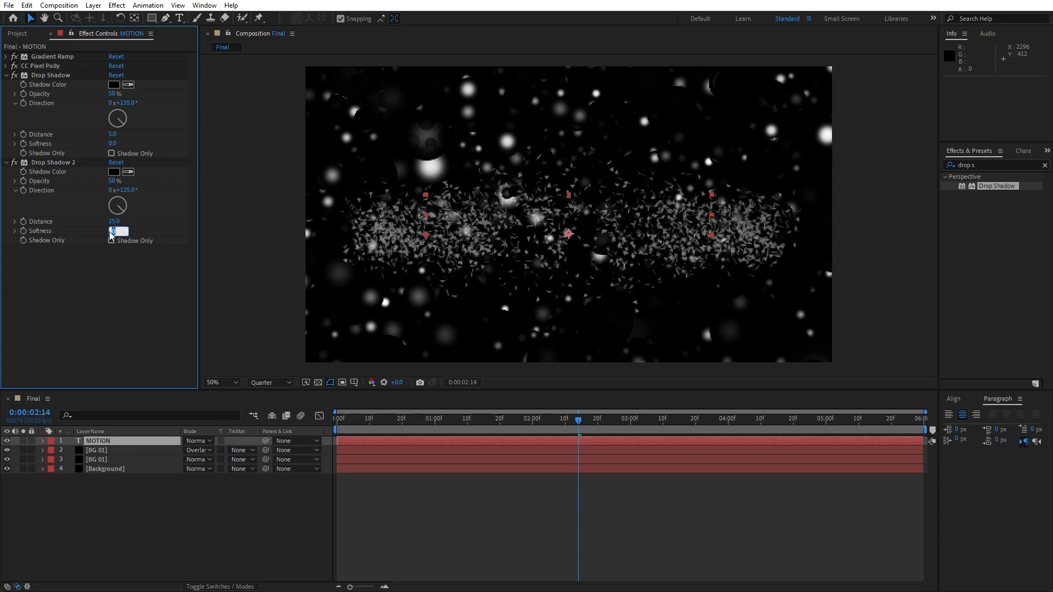
key("Return")
- Set the duplicated Drop Shadow's color to blue 0162AD and the composition preview resolution to Half
left_click(113, 172)
left_click_drag(755, 401, 754, 391)
left_click(739, 378)
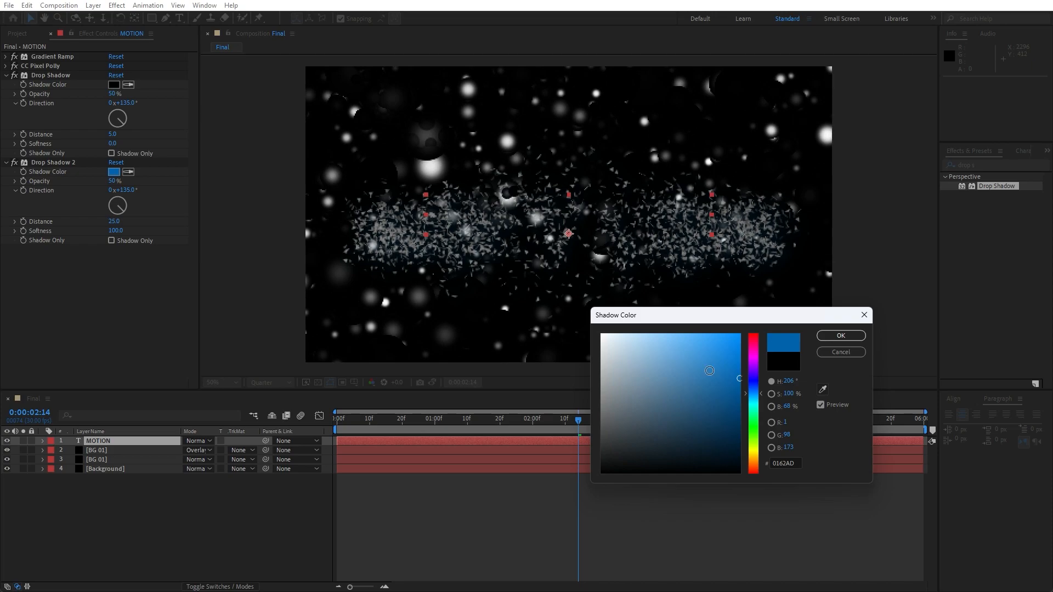
left_click(836, 339)
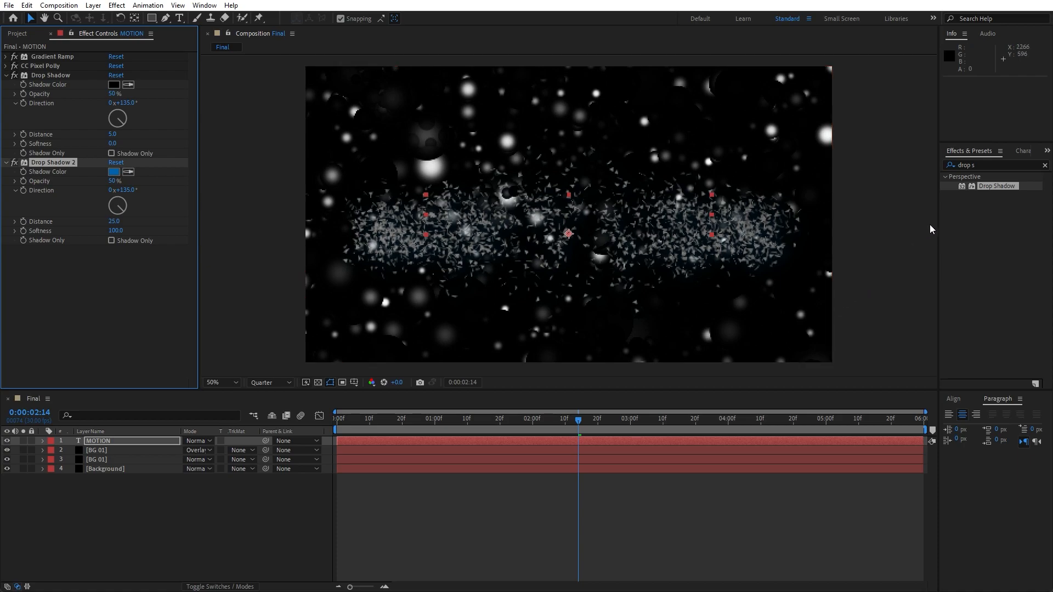
left_click(289, 382)
left_click(281, 413)
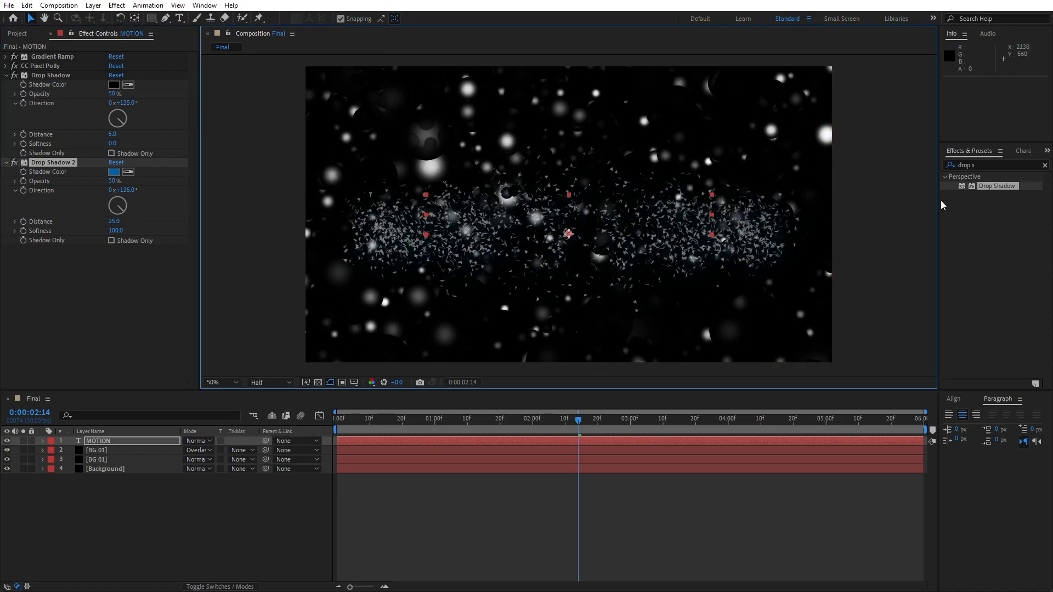
- Search the effects for "vector", apply CC Vector Blur to the MOTION layer and set its Amount to 20
left_click(992, 164)
type("vector")
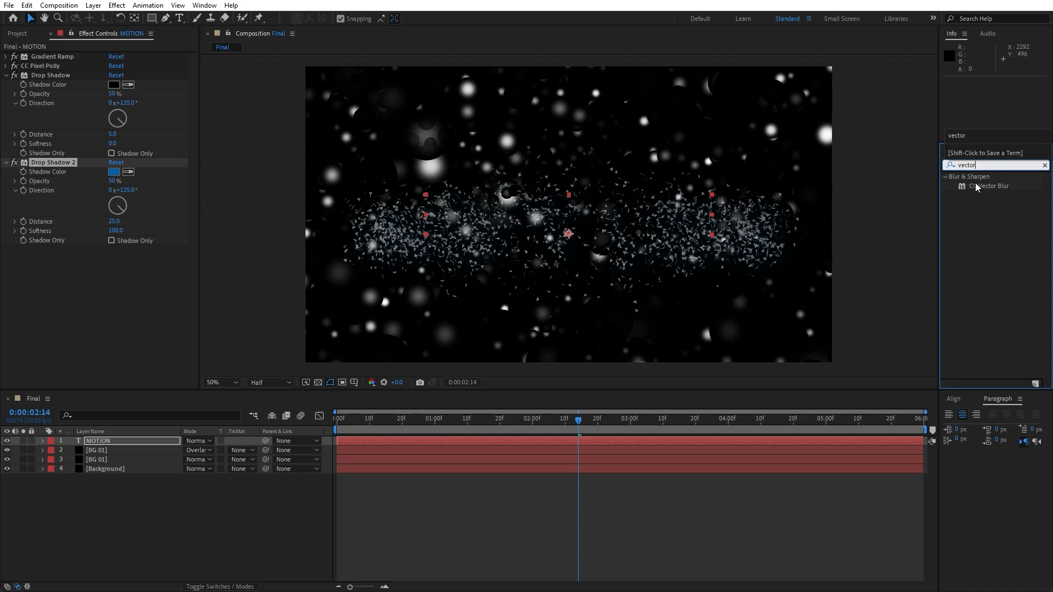
left_click_drag(975, 182, 141, 439)
left_click(112, 268)
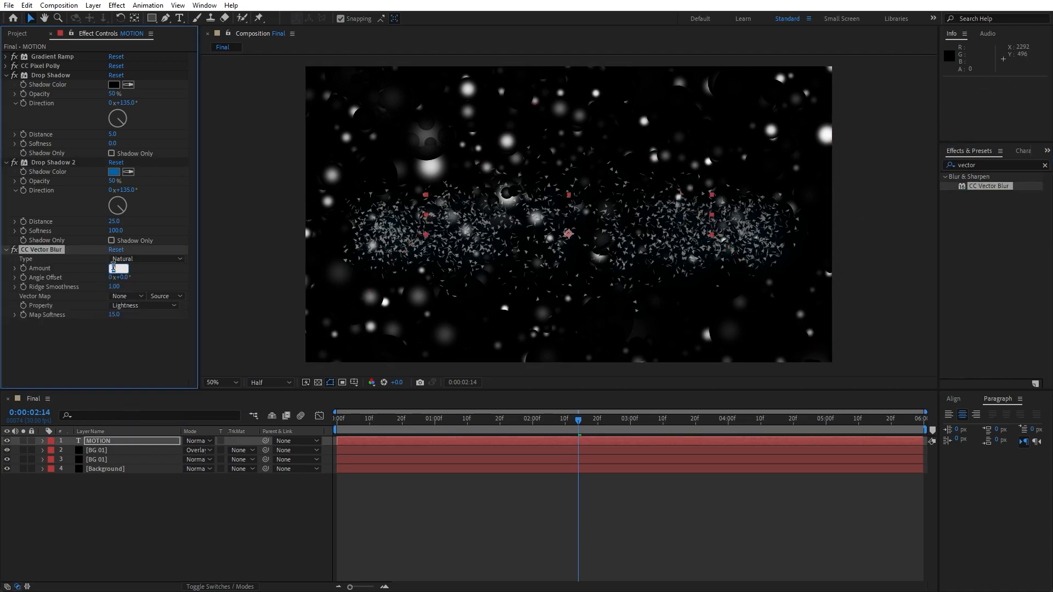
type("20")
key("Return")
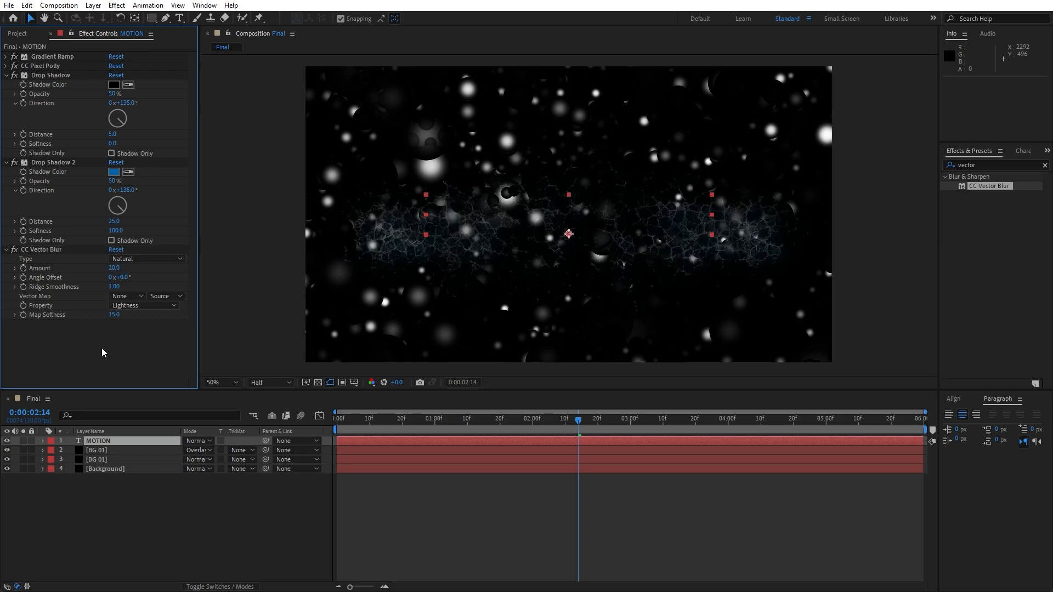
- Set CC Vector Blur's Type to Perpendicular and scrub the animation to 0:00:01:21
left_click(131, 258)
left_click(149, 296)
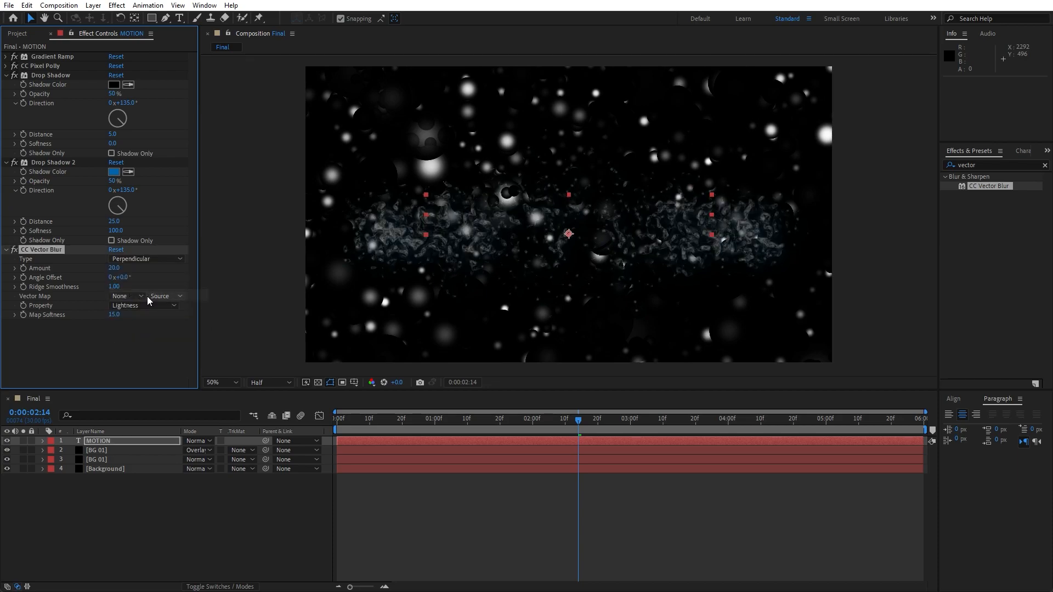
left_click(272, 445)
left_click_drag(382, 420, 503, 431)
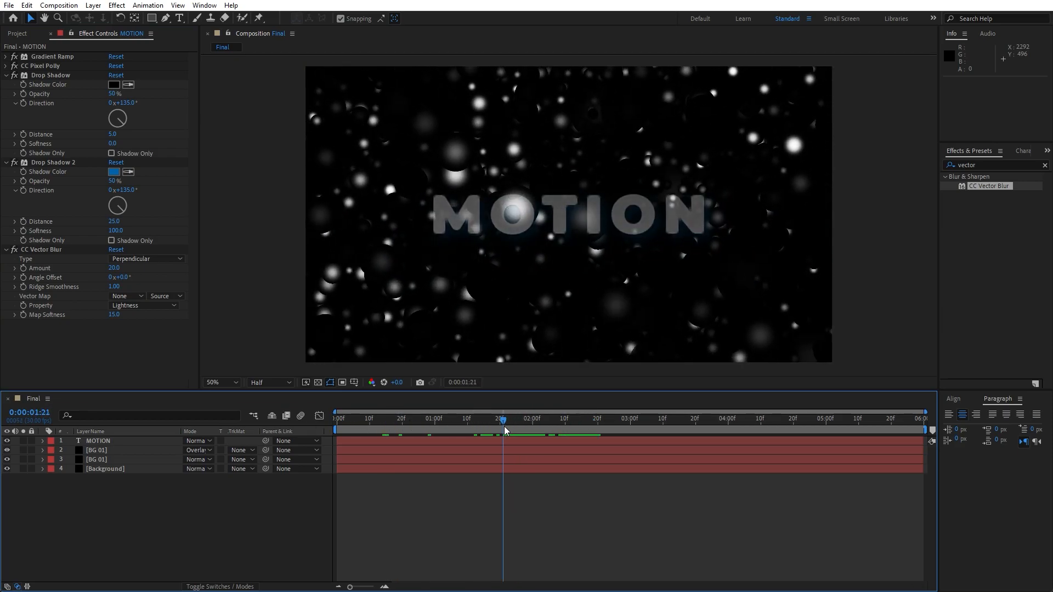
- Collapse the MOTION layer's remaining effect settings and duplicate the layer
left_click(6, 76)
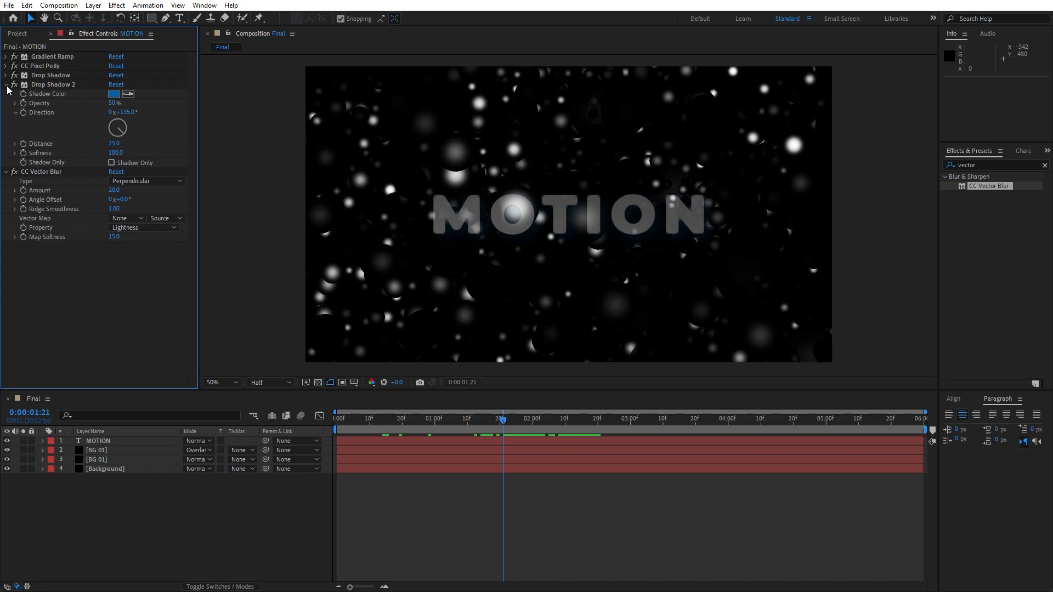
left_click(7, 85)
left_click(7, 94)
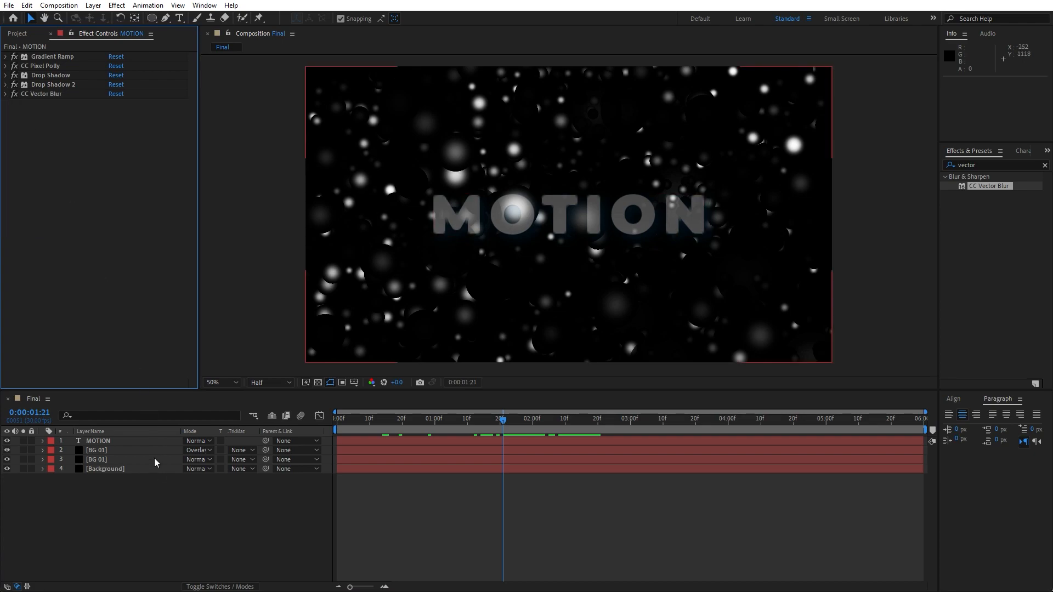
left_click(117, 441)
key("ctrl+d")
- Collapse the first effects on the MOTION 2 layer and delete its CC Vector Blur
left_click(6, 57)
left_click(6, 65)
left_click(6, 75)
left_click(45, 171)
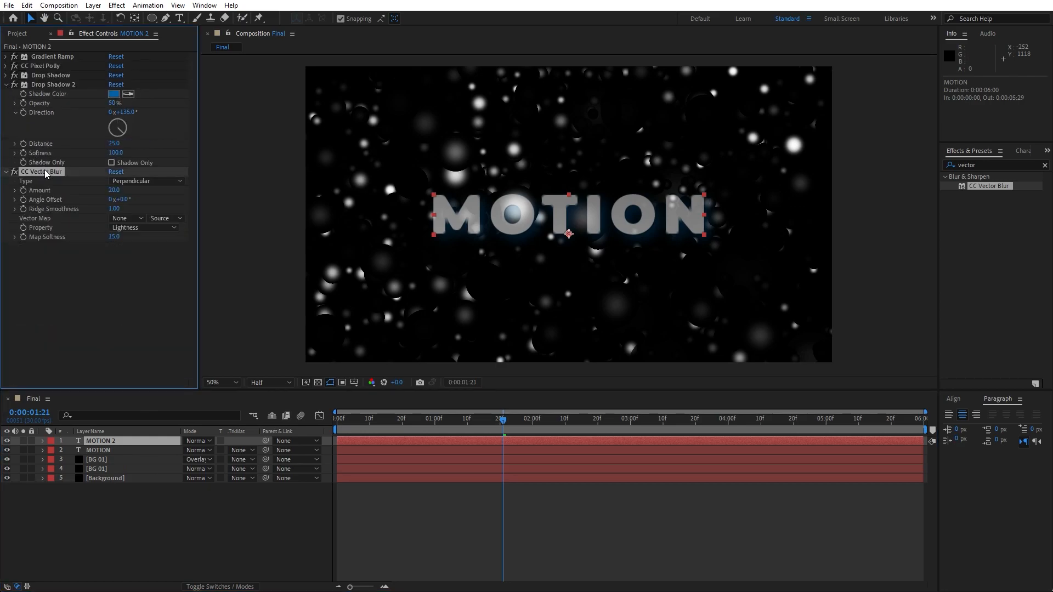
key("Delete")
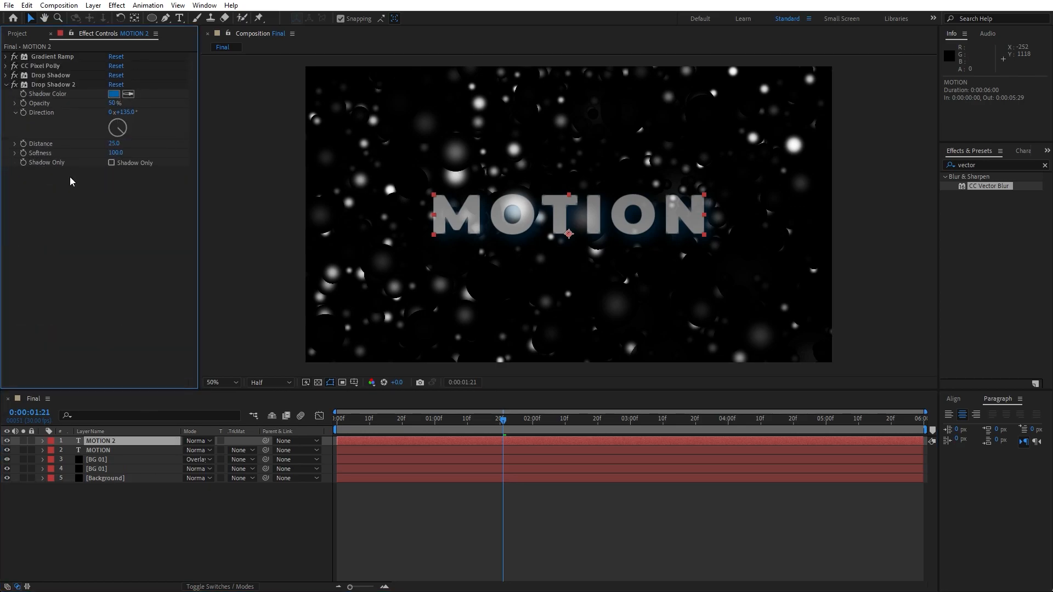
- Search the effects for "glow", apply the Stylize Glow to the MOTION 2 layer and collapse its effect settings
left_click(996, 166)
type("glow")
left_click_drag(990, 235, 117, 447)
left_click(6, 84)
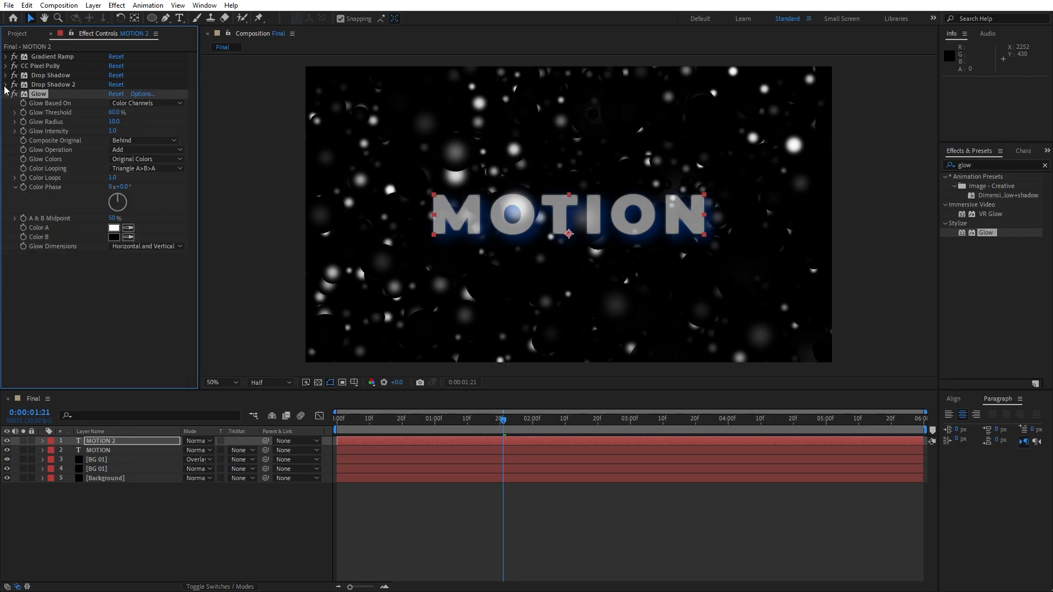
left_click(6, 94)
- Search the effects for "camera lens" and apply Camera Lens Blur to the MOTION 2 layer
left_click(990, 165)
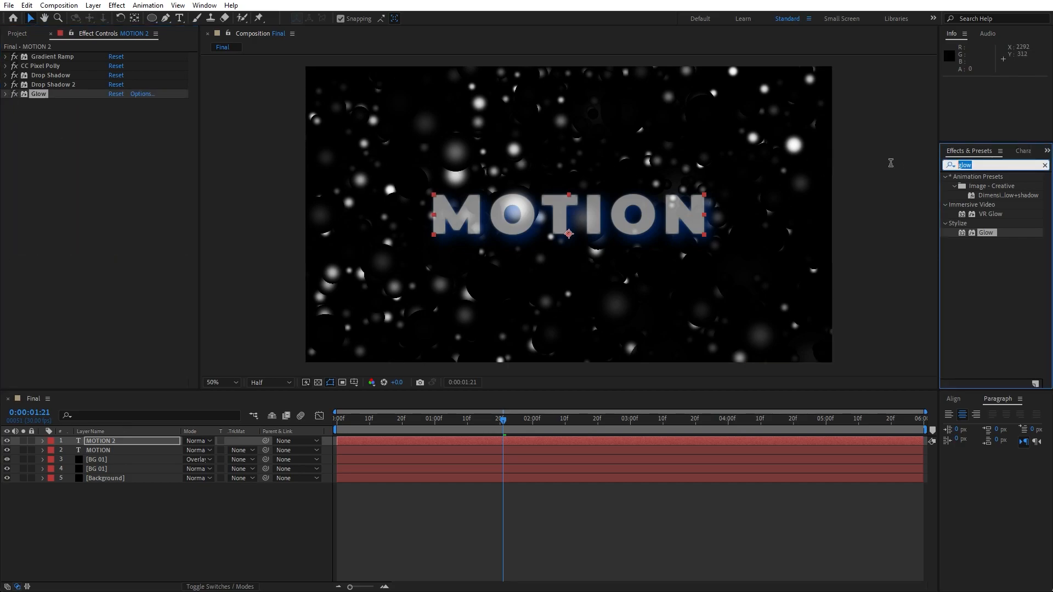
type("camera lens")
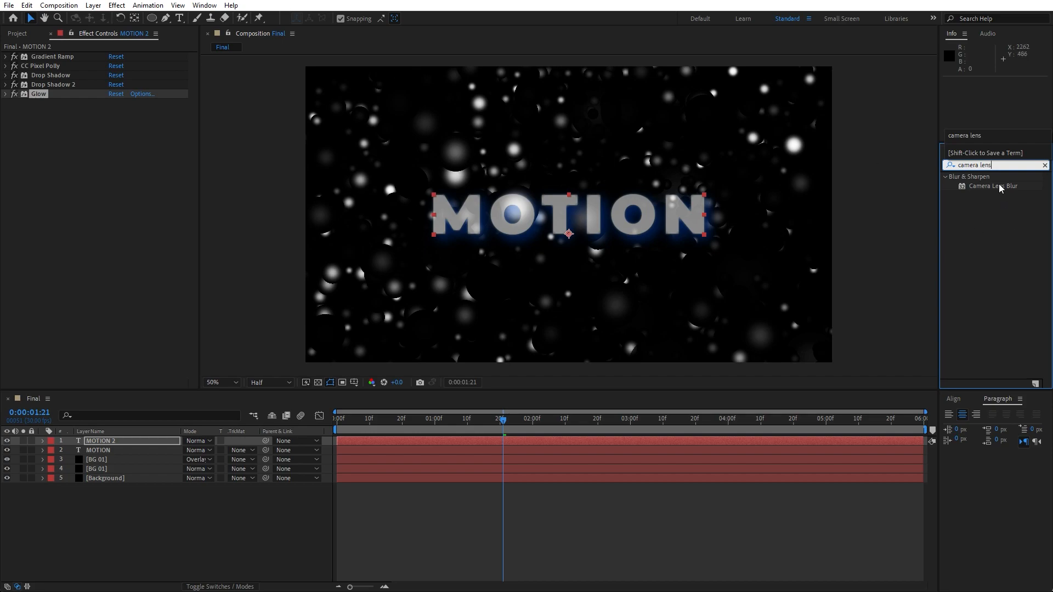
left_click_drag(993, 186, 112, 441)
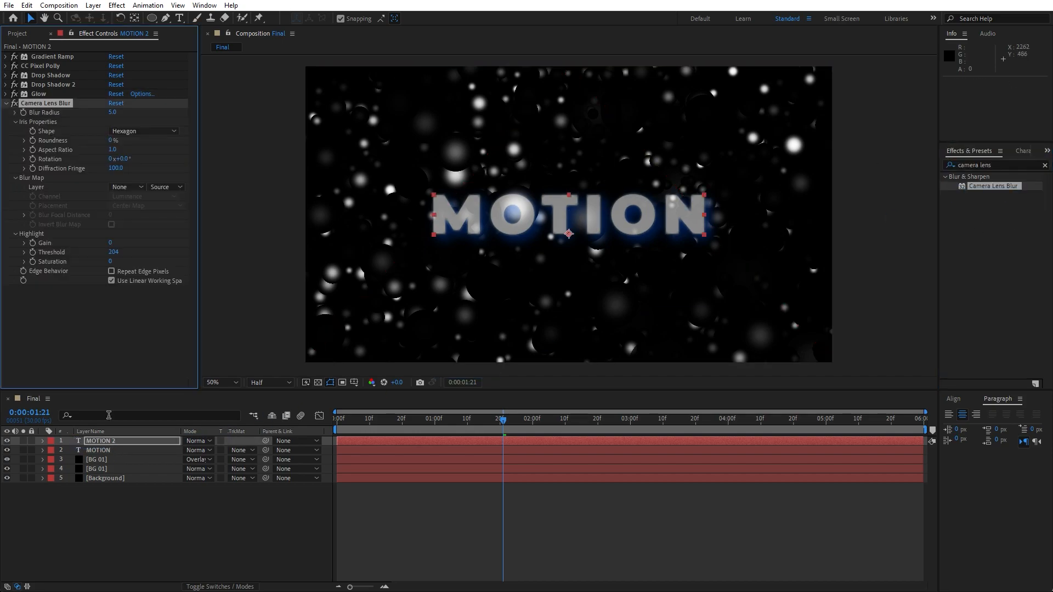
- Set the Camera Lens Blur on MOTION 2 to a blur radius of 10 with a Heptagon iris shape
left_click(113, 113)
type("100")
left_click(139, 130)
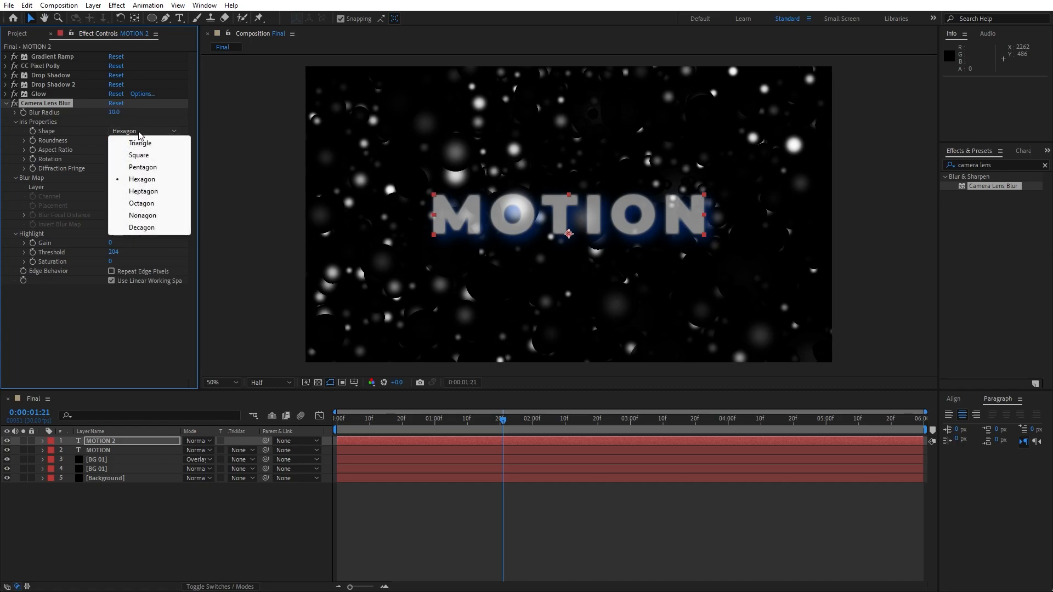
left_click(144, 191)
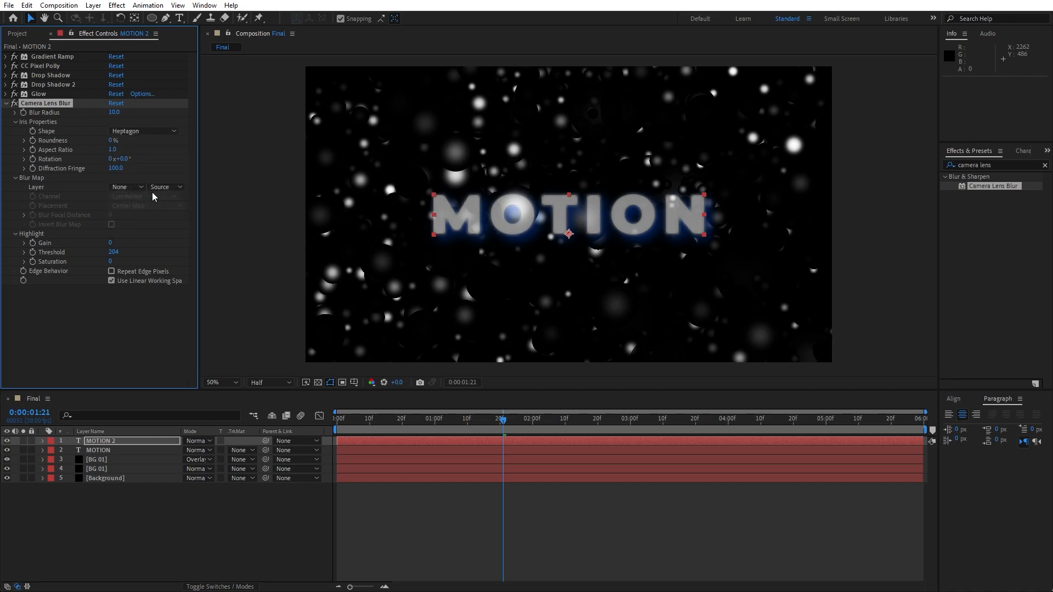
- Draw a circular mask on the MOTION 2 layer, centred around the middle letters of the title
left_click(124, 443)
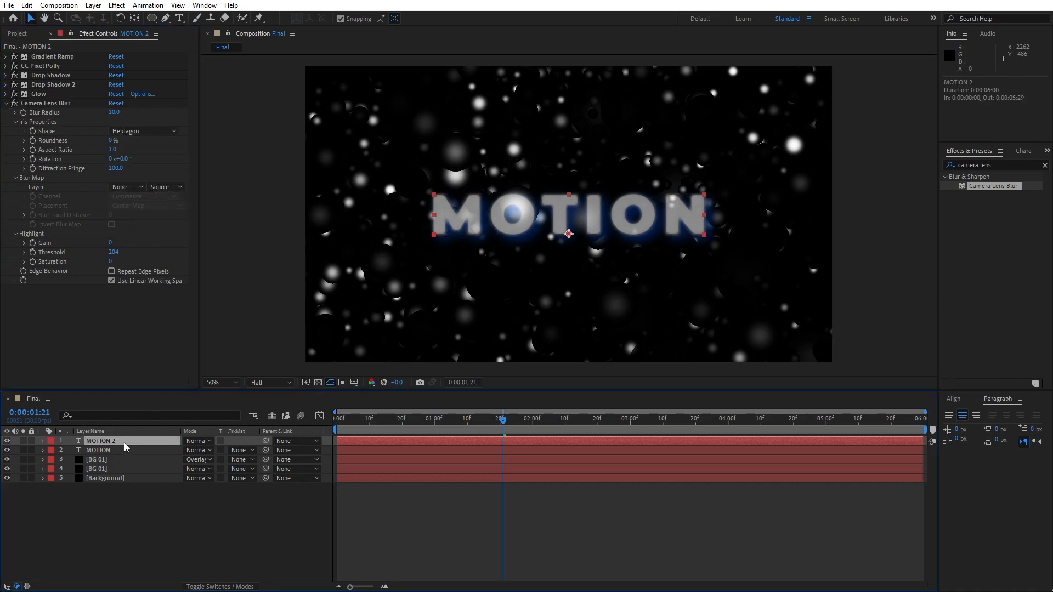
key("q")
left_click_drag(151, 19, 184, 45)
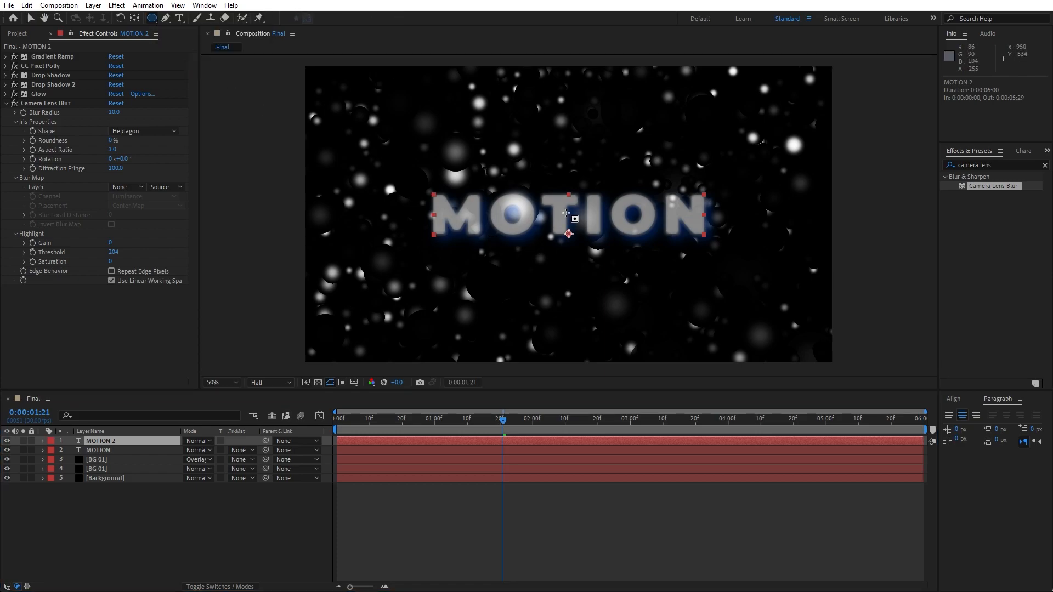
left_click_drag(565, 211, 609, 287)
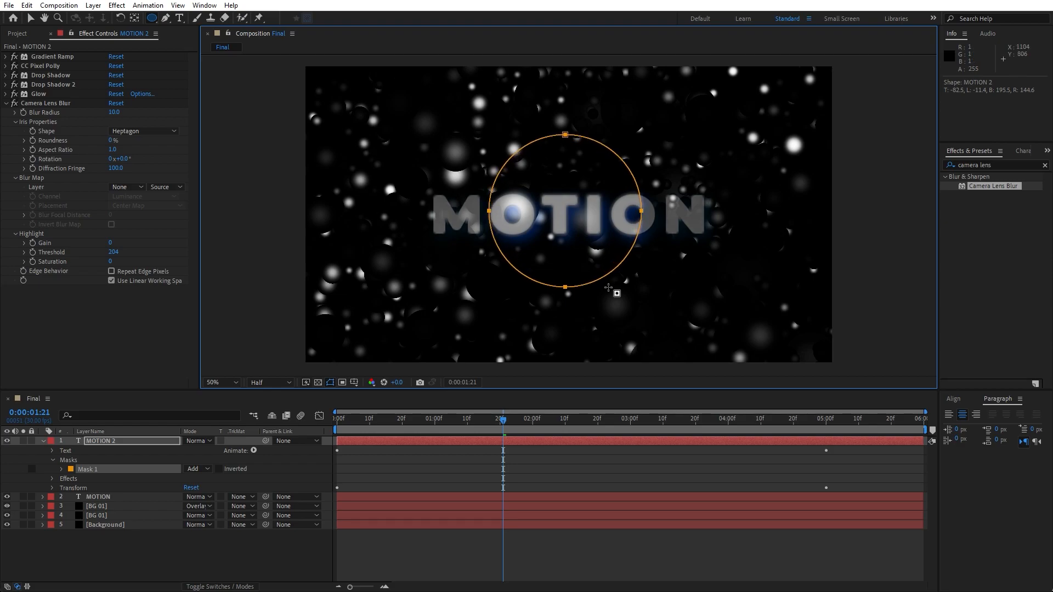
- Feather the MOTION 2 layer's mask by 200 pixels, collapse the layer and preview the animation
left_click(61, 470)
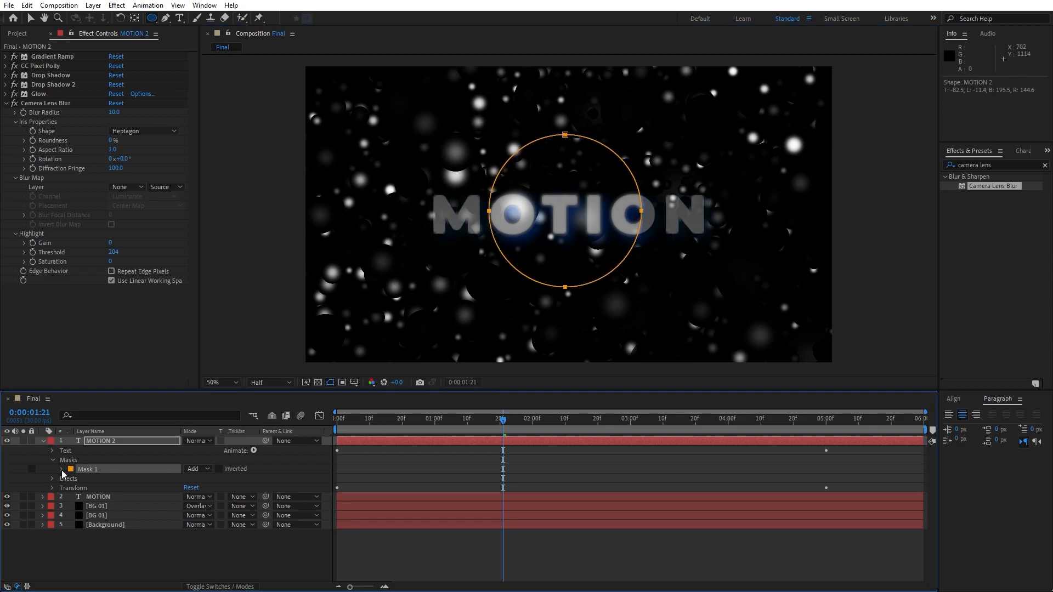
left_click(196, 487)
type("200")
key("Return")
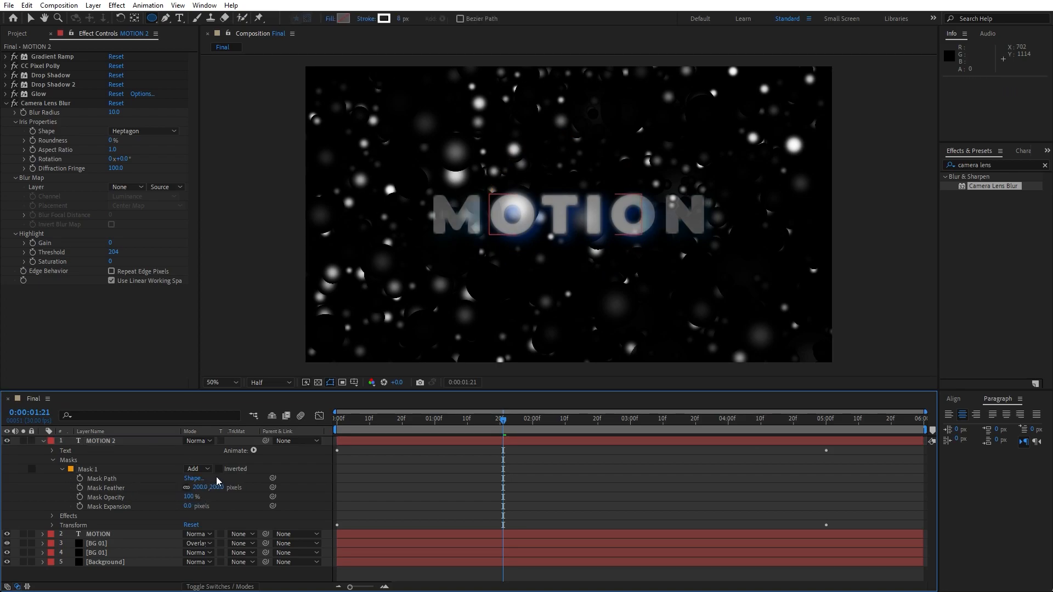
left_click(43, 441)
left_click_drag(406, 432, 458, 428)
key("space")
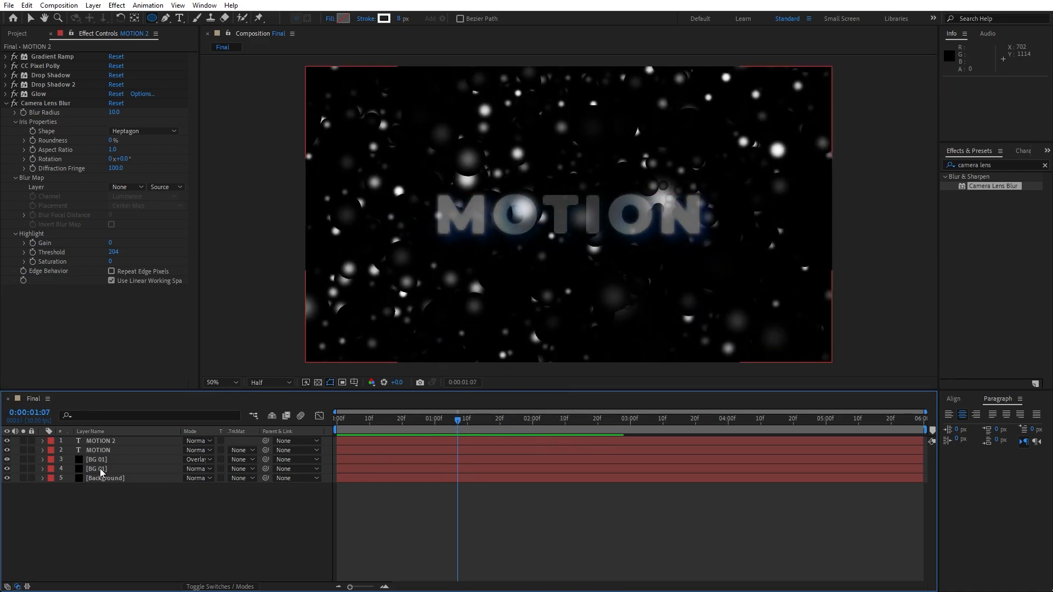
- Change the MOTION layer's Drop Shadow 2 colour to black (000000)
left_click(101, 452)
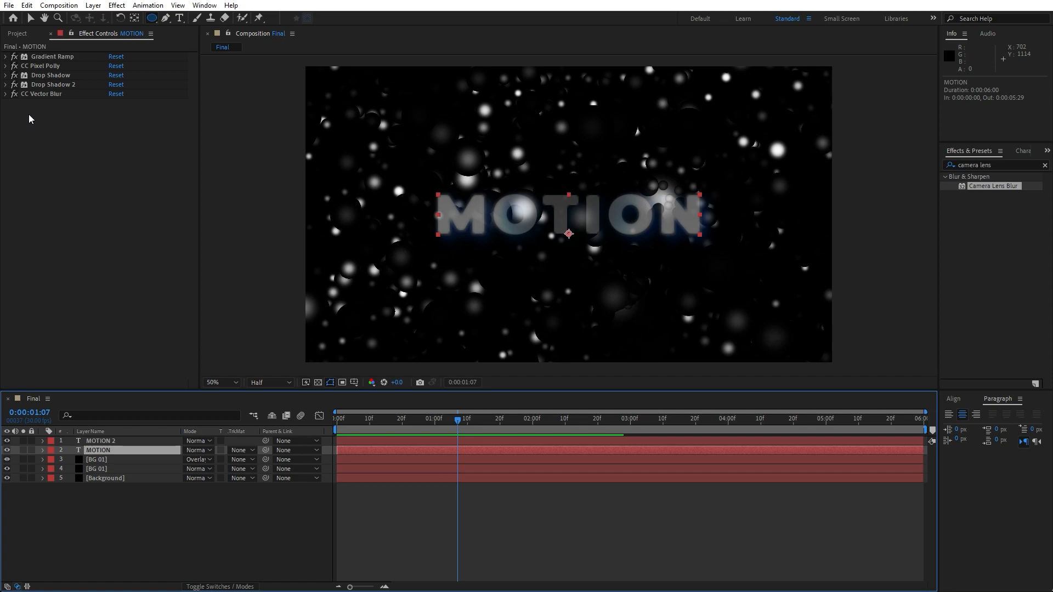
left_click(6, 85)
left_click(114, 94)
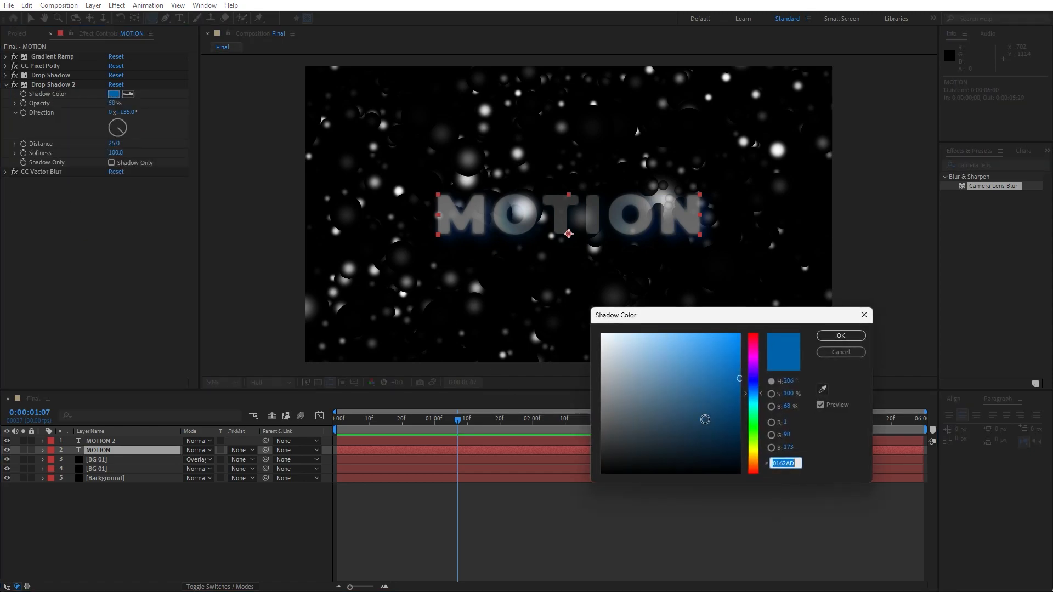
left_click_drag(665, 394, 497, 488)
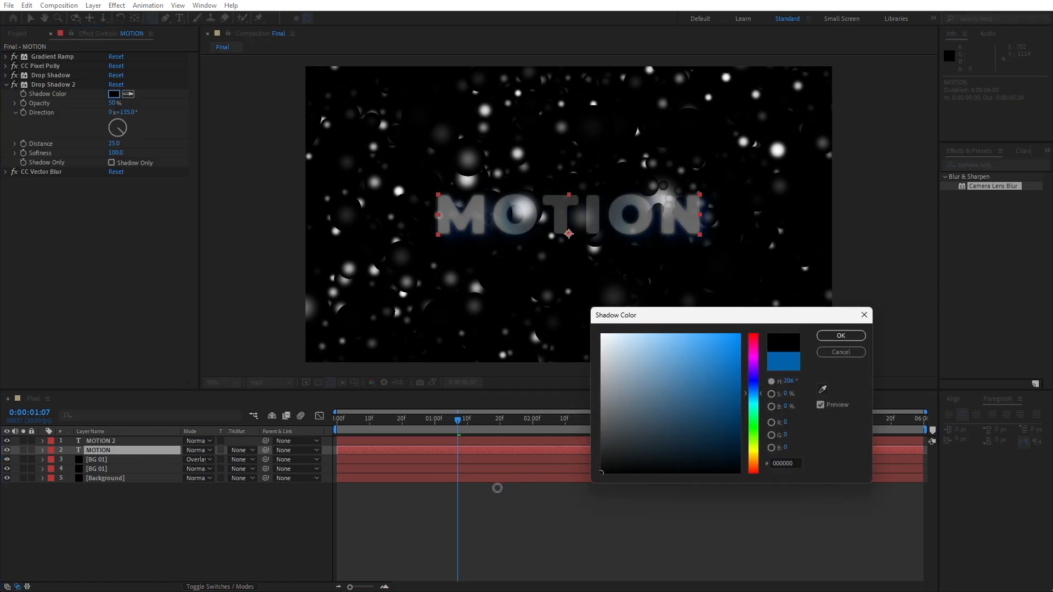
left_click(842, 336)
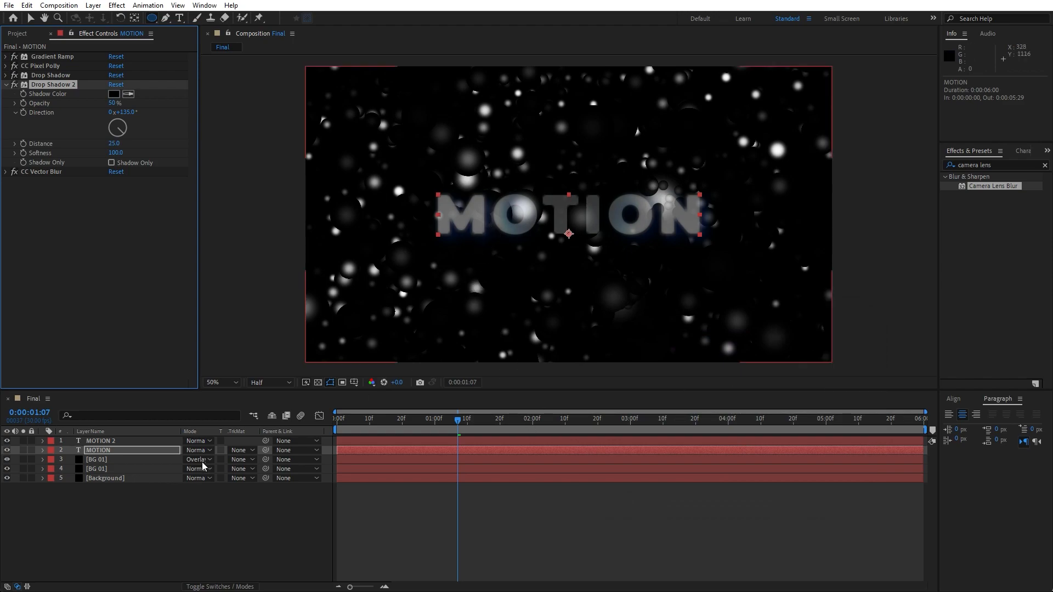
- Change the MOTION 2 layer's Drop Shadow 2 colour to deeper blue 013DAD and move the current time to 0:00:01:21
left_click(101, 441)
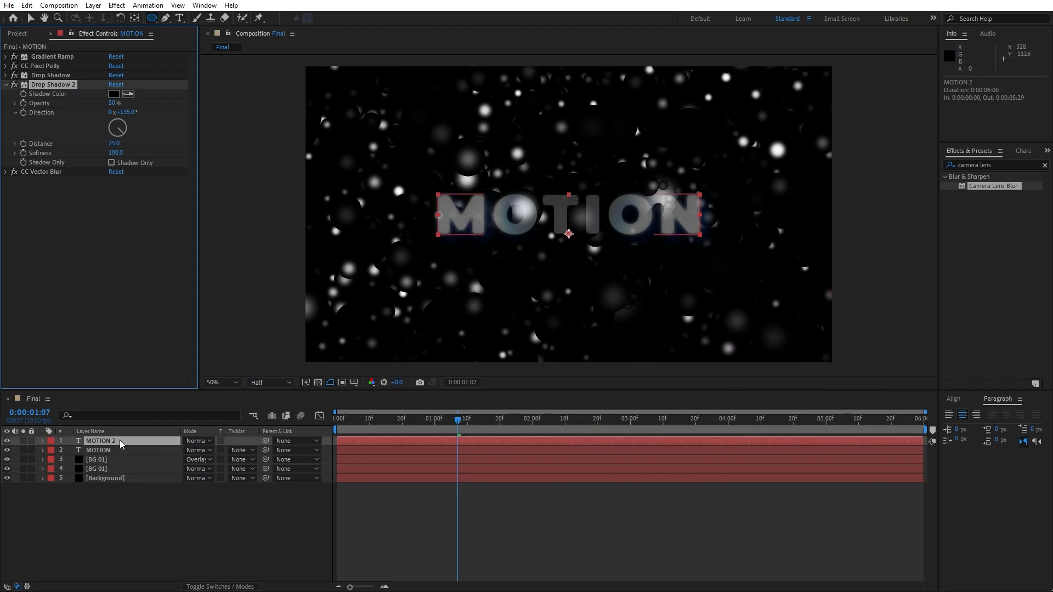
left_click(6, 85)
left_click(113, 94)
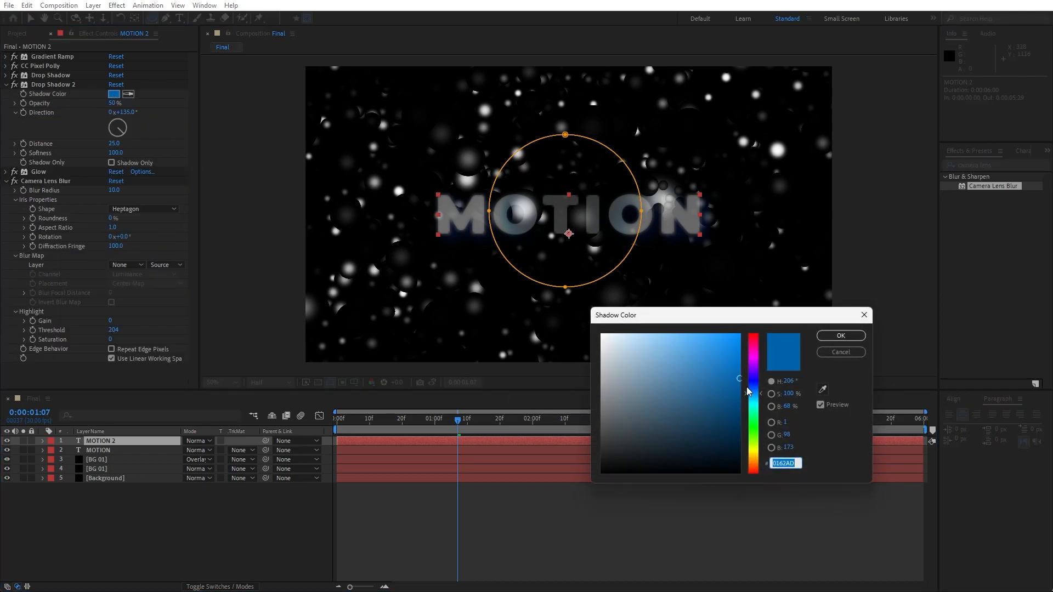
left_click_drag(754, 393, 754, 389)
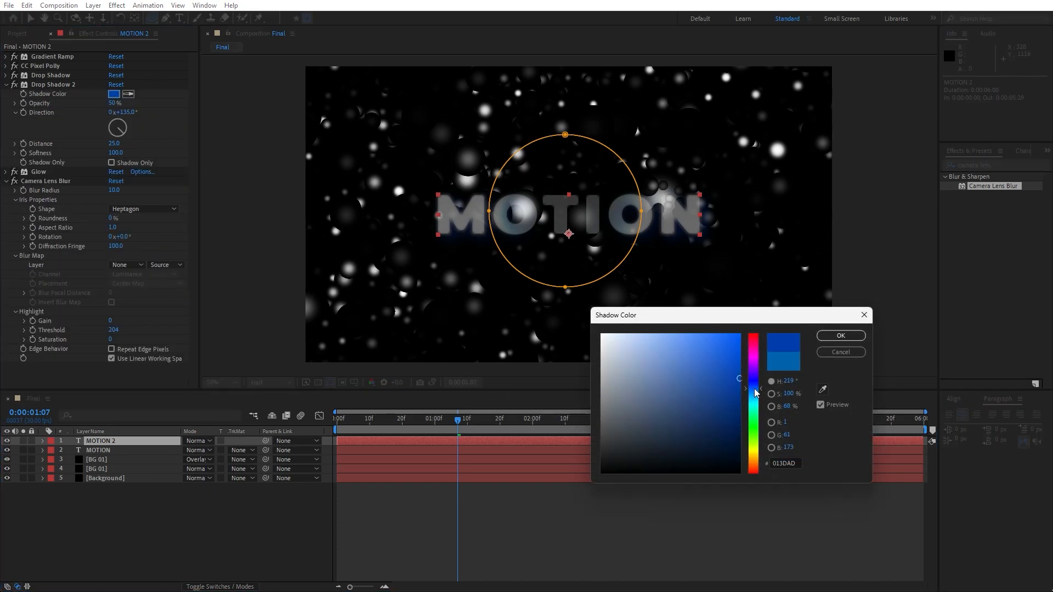
left_click(843, 337)
left_click_drag(441, 422, 503, 419)
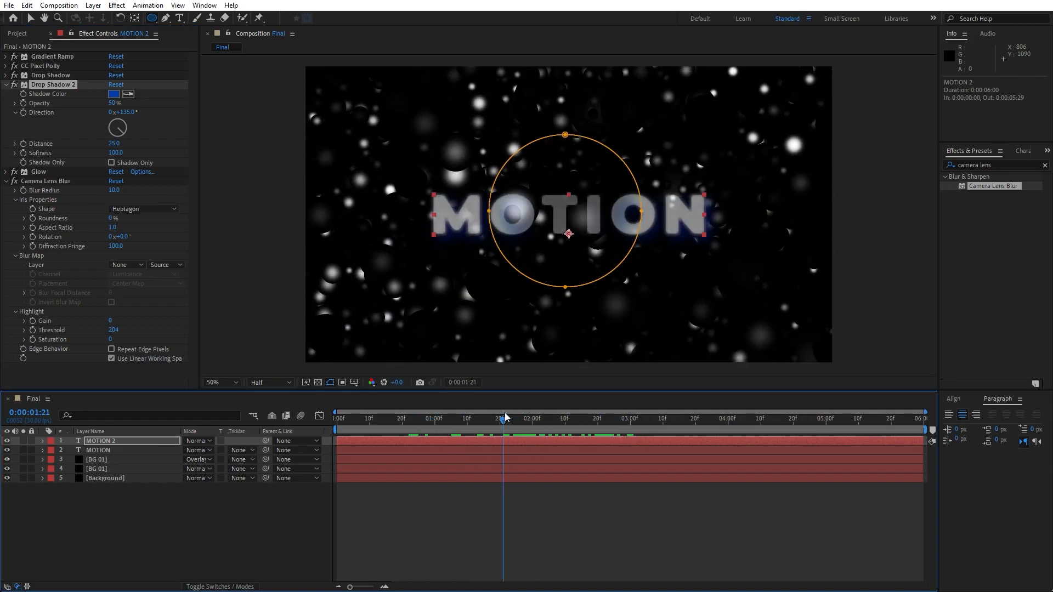
- Collapse the Drop Shadow 2 and Camera Lens Blur settings on MOTION 2 and close its effect controls
left_click(6, 84)
left_click(6, 104)
left_click(51, 34)
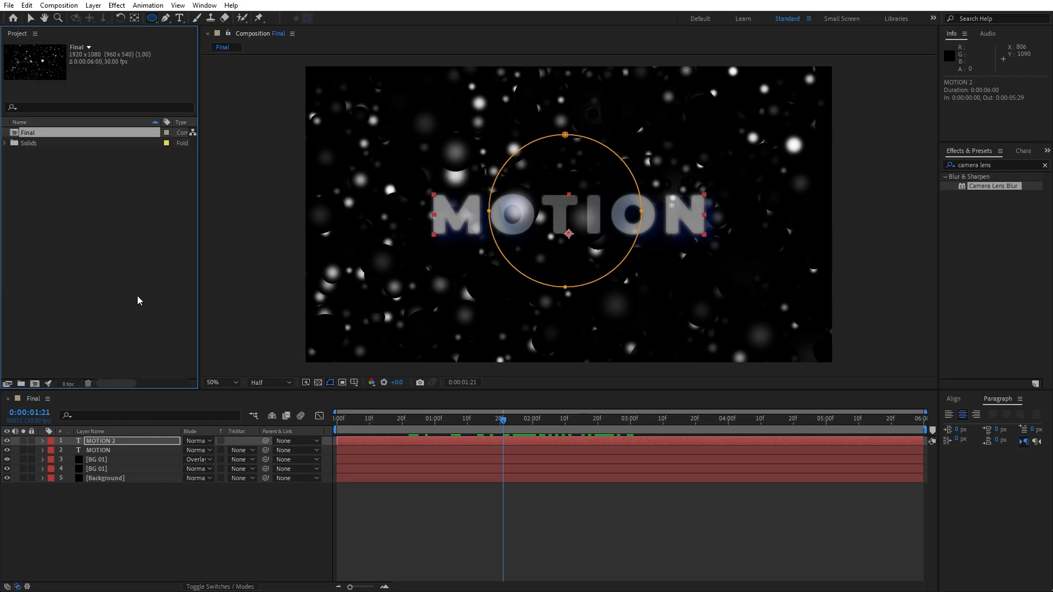
- Create a black 1920 x 1080 px solid named Light 01 in the Final composition
right_click(140, 550)
mouse_move(192, 406)
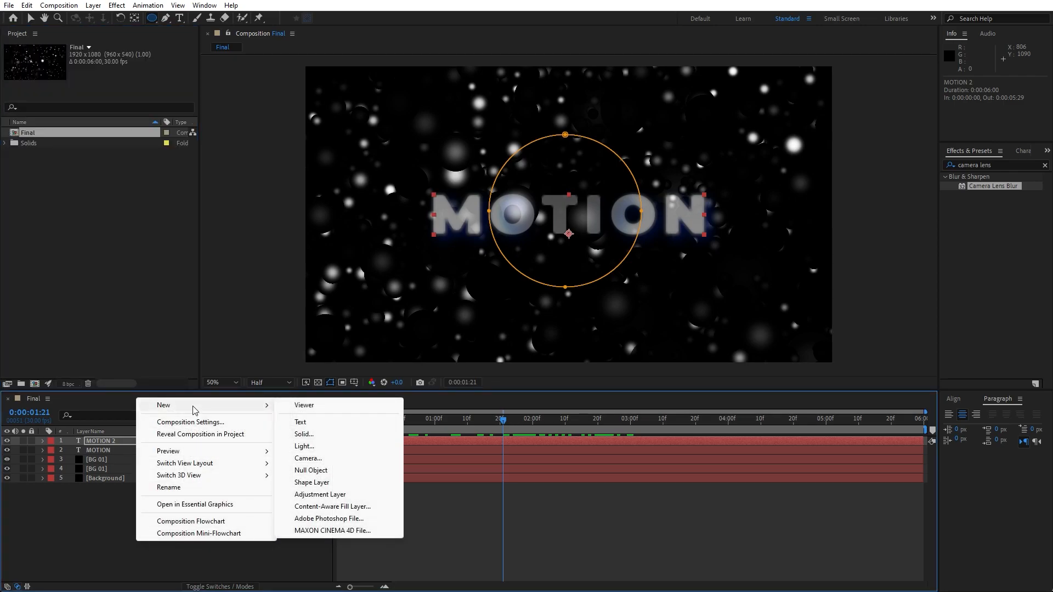
left_click(335, 435)
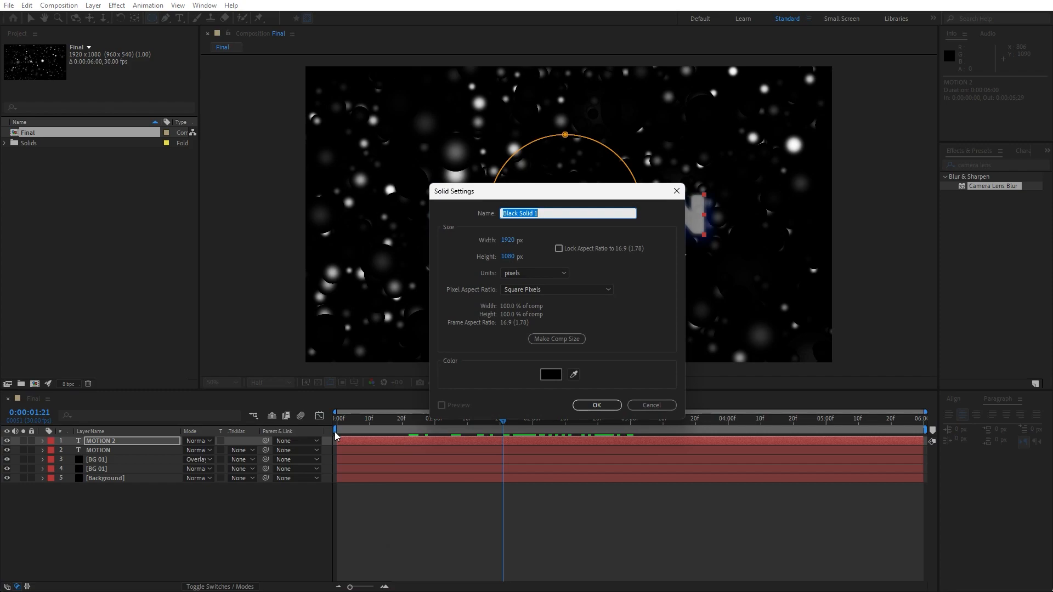
type("Light 01")
left_click(596, 406)
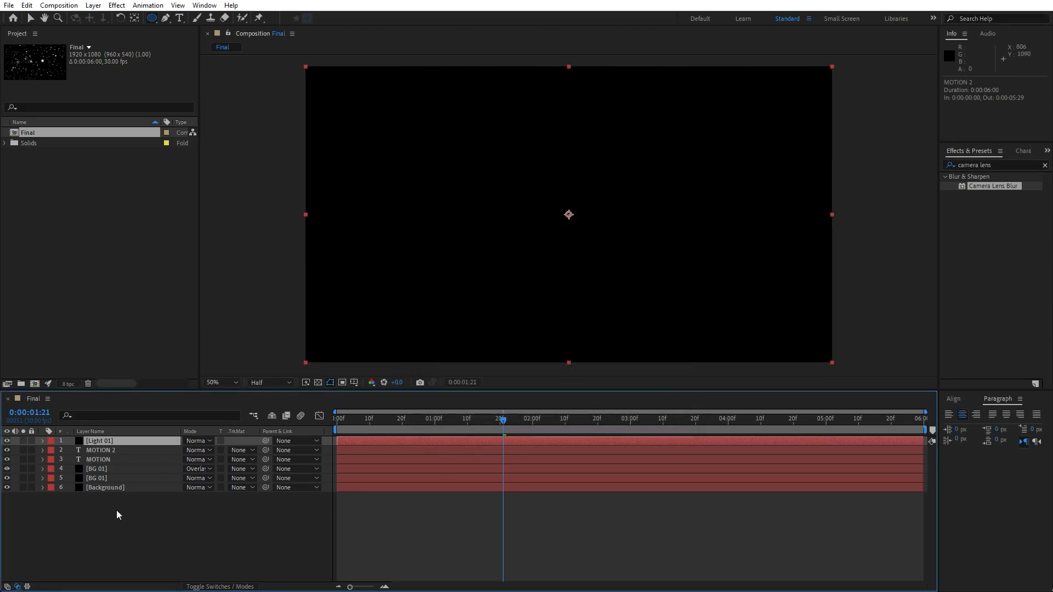
- Hide the Light 01 solid, draw a circular mask on it near the frame's upper-left corner, and show the layer again
left_click(7, 442)
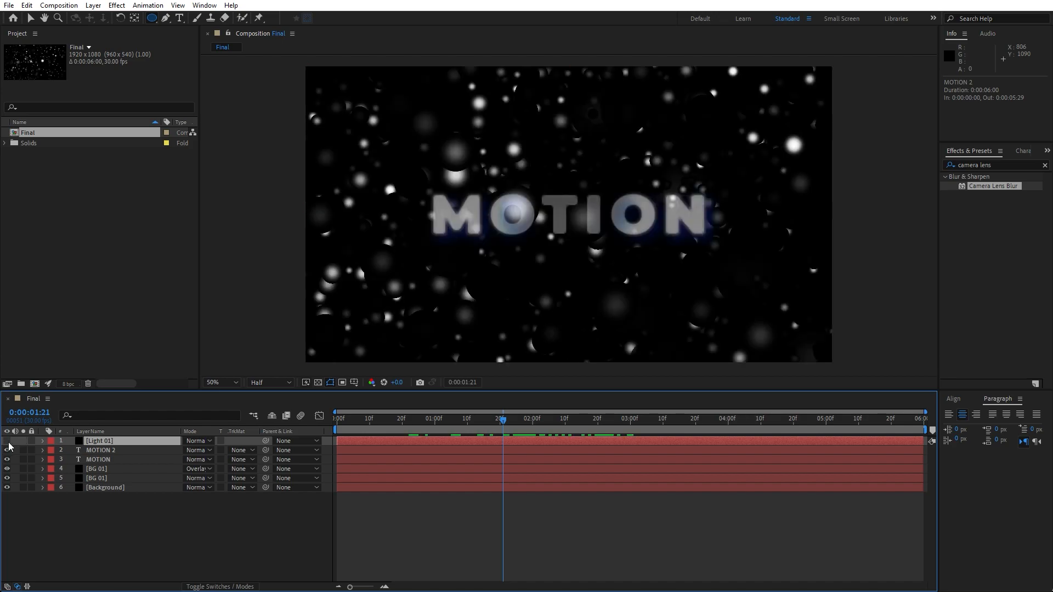
left_click(152, 18)
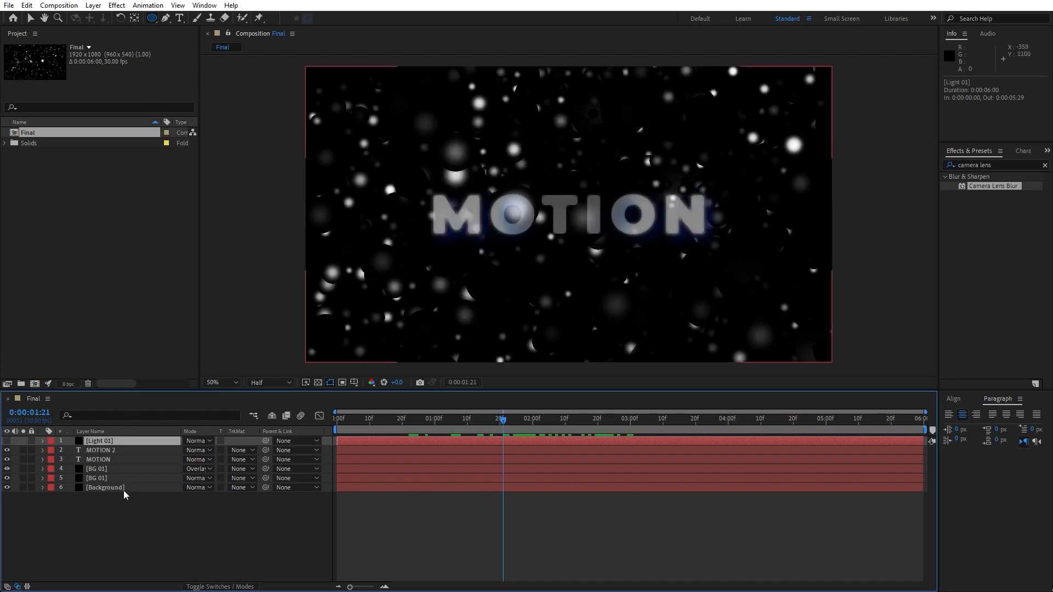
mouse_move(346, 117)
left_mouse_down()
mouse_move(425, 210)
mouse_move(409, 185)
mouse_move(418, 188)
left_mouse_up()
left_click(110, 445)
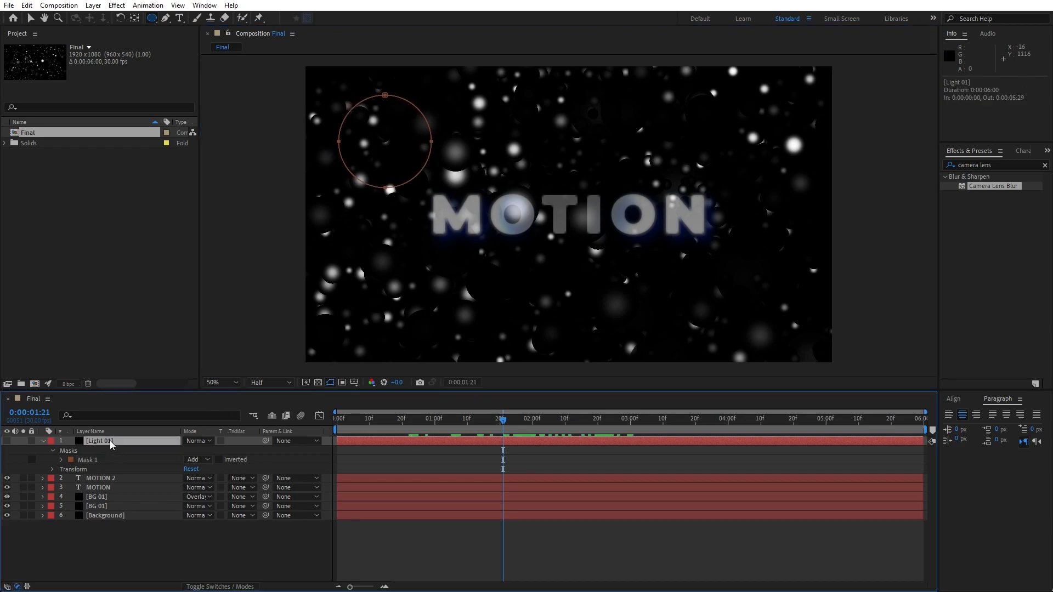
left_click(7, 441)
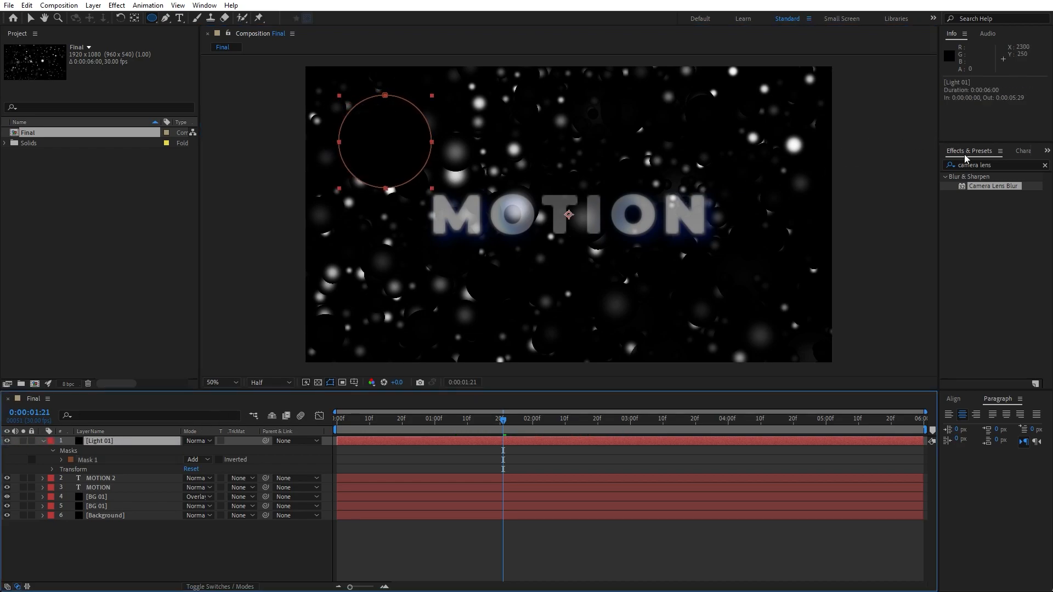
- Search the effects for "ramp" and apply Gradient Ramp to the Light 01 layer
left_click(1018, 164)
type("ramp")
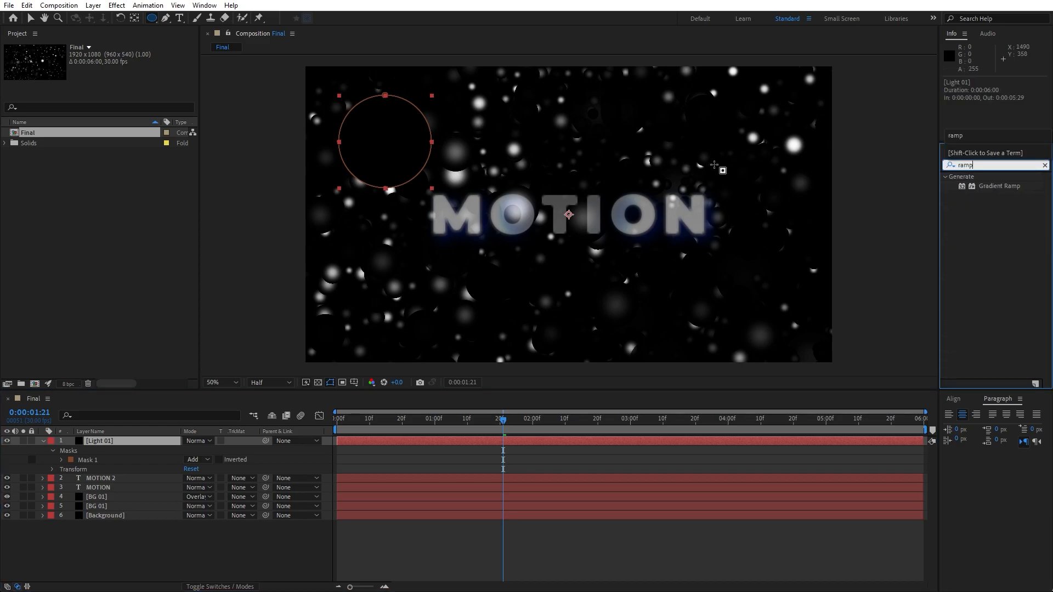
left_click_drag(714, 165, 119, 443)
- Place the gradient's start at 178, 122 on the circle's upper-left edge and its end at 434, 360 on the lower-right edge
left_click(113, 66)
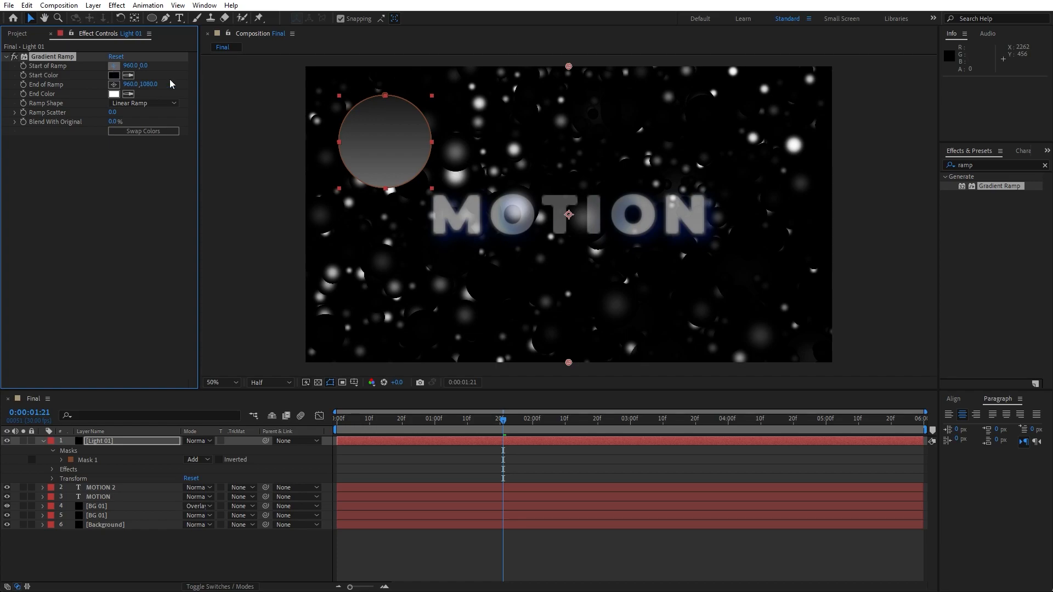
left_click(354, 99)
left_click(114, 84)
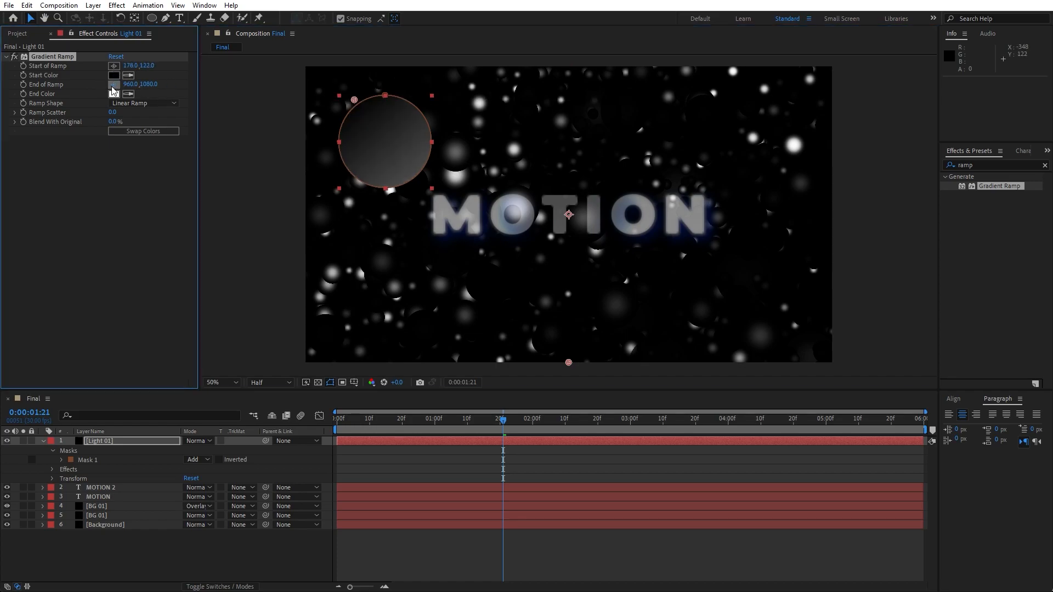
left_click(424, 166)
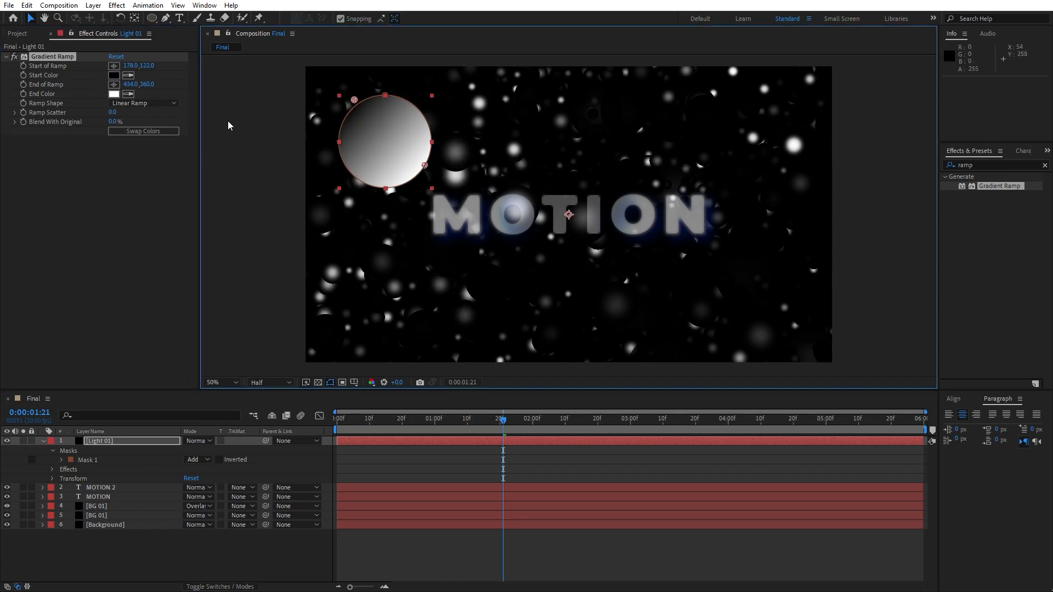
- Set the Gradient Ramp start colour on Light 01 to blue 005FA9
left_click(114, 75)
left_click(754, 400)
left_click_drag(721, 397, 742, 381)
left_click(754, 392)
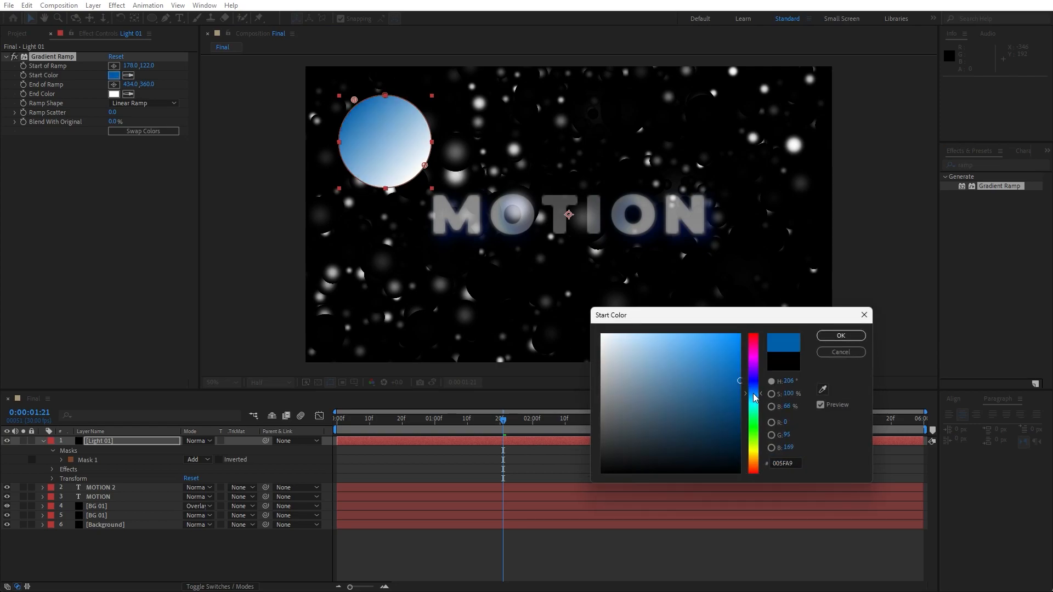
left_click(839, 336)
- Sample the start colour for the Gradient Ramp's end colour and brighten it to 008DF9
left_click(128, 94)
left_click(114, 75)
left_click(113, 93)
left_click_drag(734, 379, 740, 337)
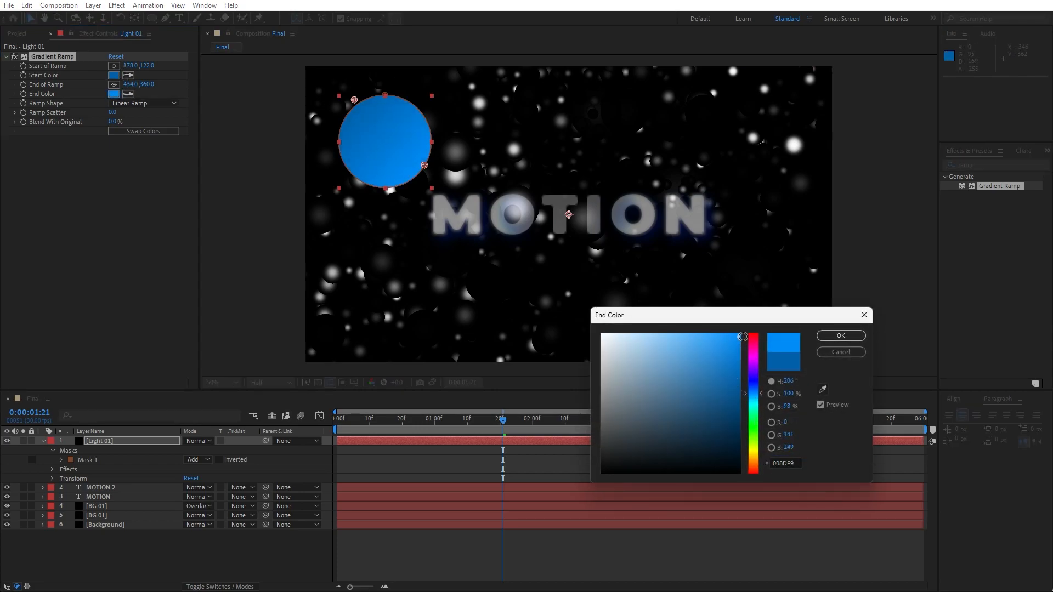
left_click(841, 335)
- Set the feather of the Light 01 layer's mask to 200 pixels
left_click(61, 461)
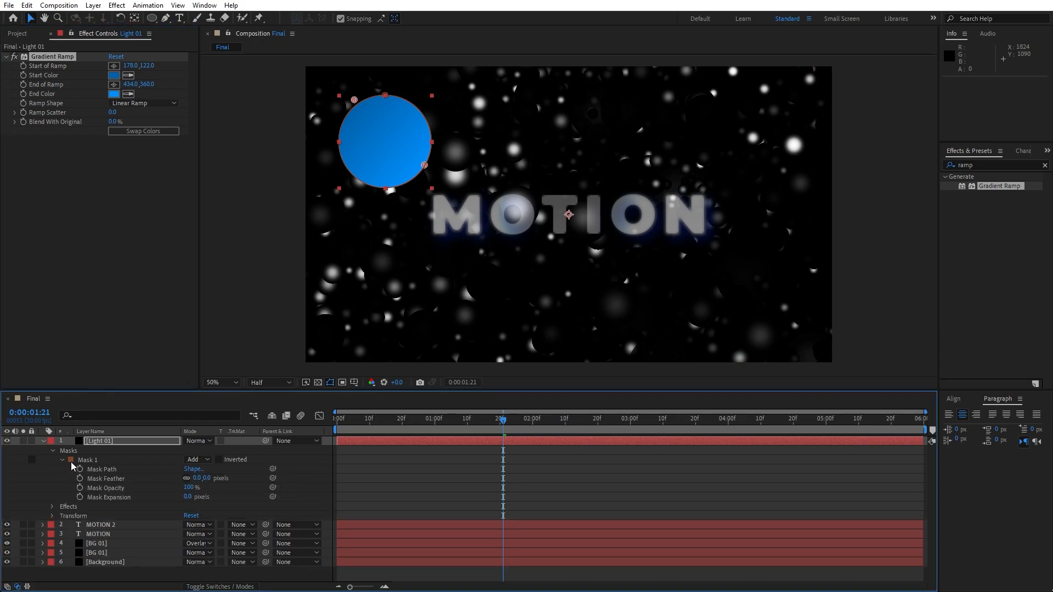
left_click(198, 479)
type("200")
left_click(104, 348)
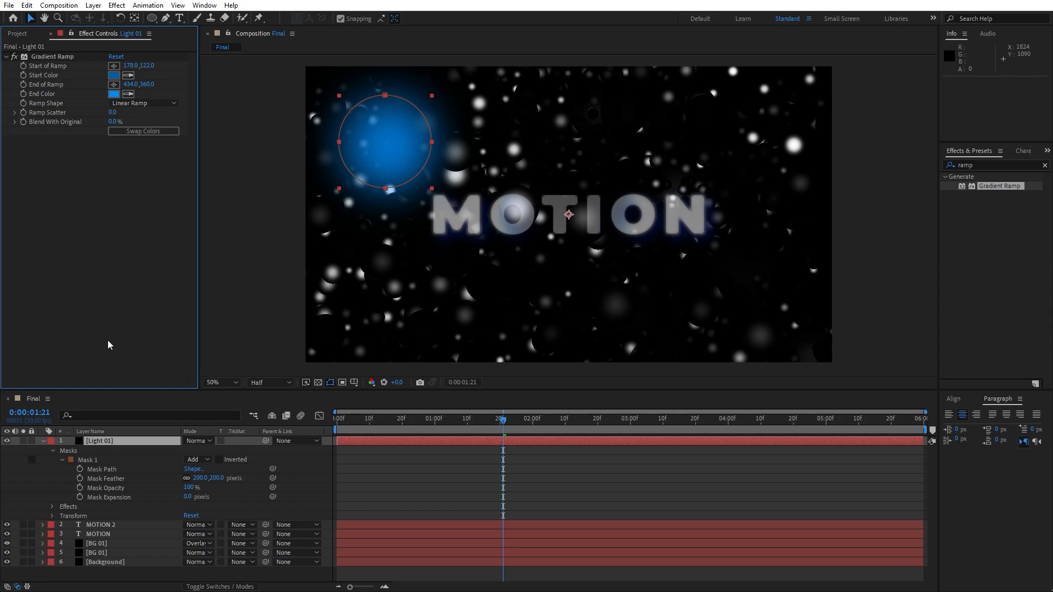
- Reduce the Light 01 layer's opacity to 40% and reselect the layer
key("t")
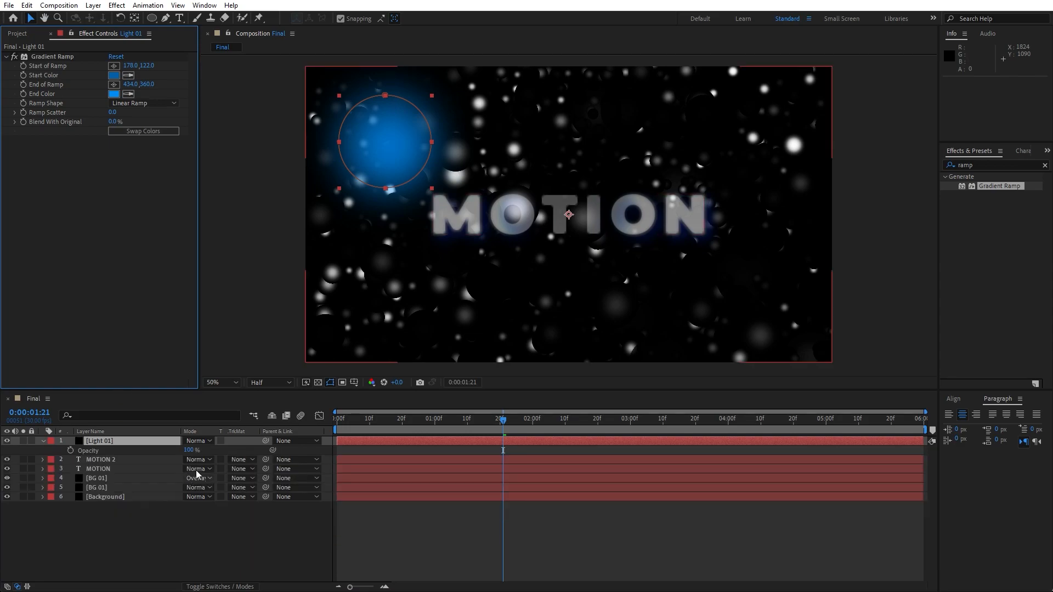
left_click(189, 451)
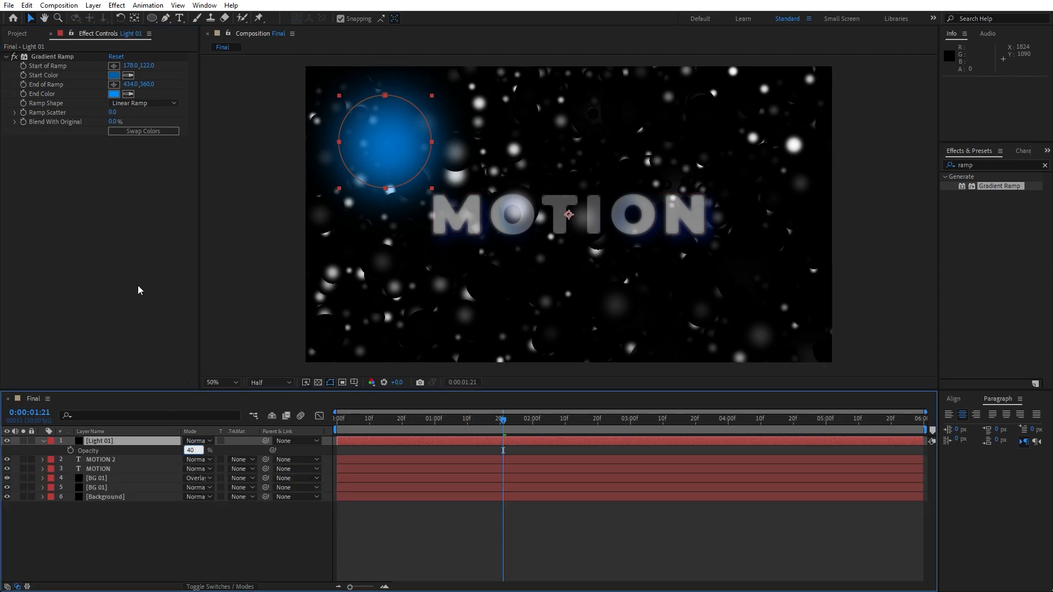
key("Return")
left_click(121, 523)
left_click(108, 443)
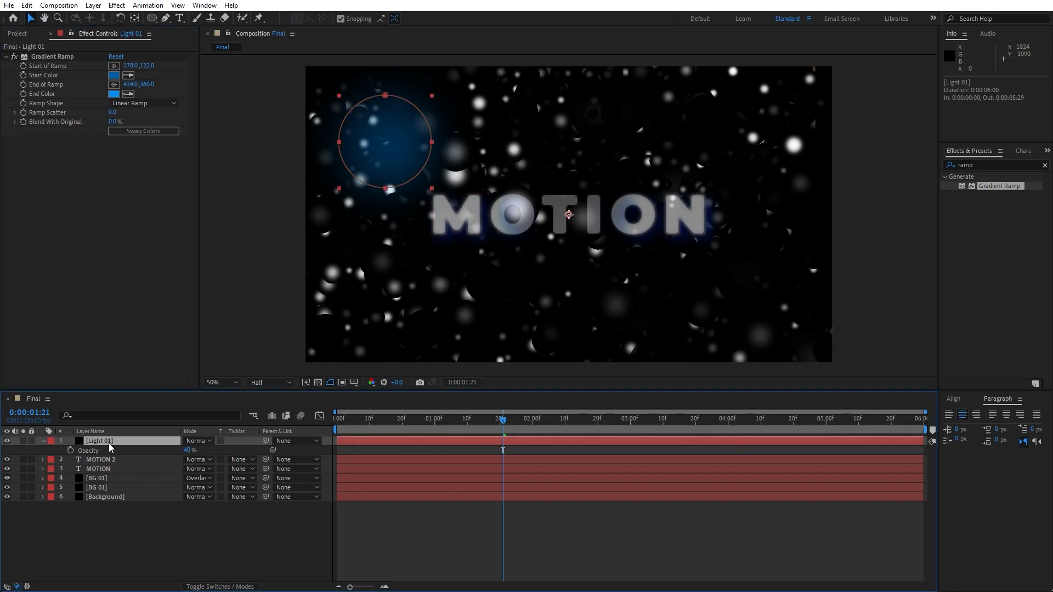
- Set the mask feather of the Light 01 layer to 500 pixels and collapse its properties
left_click(43, 441)
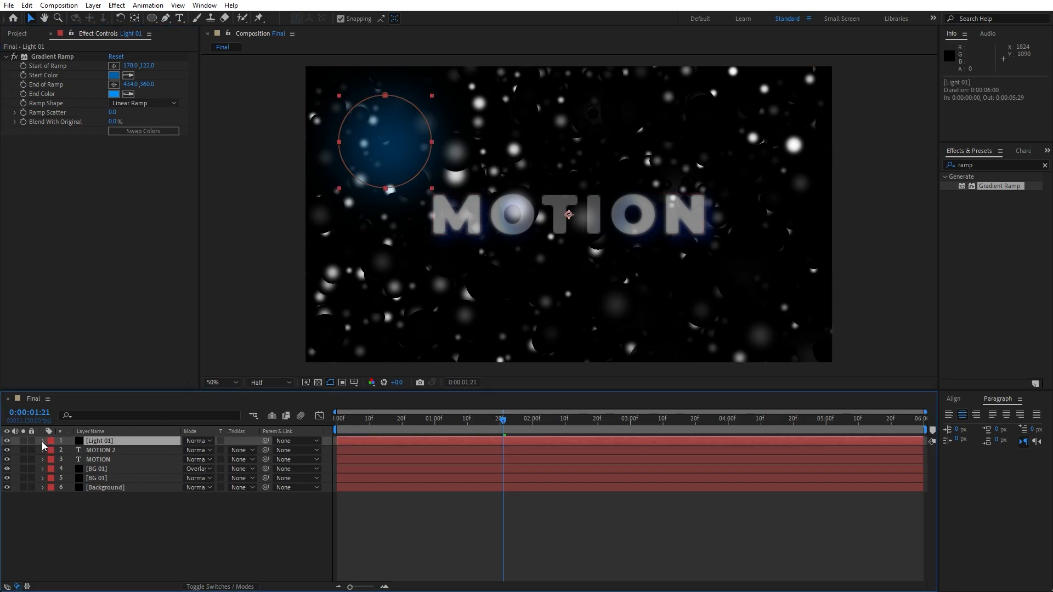
left_click(42, 441)
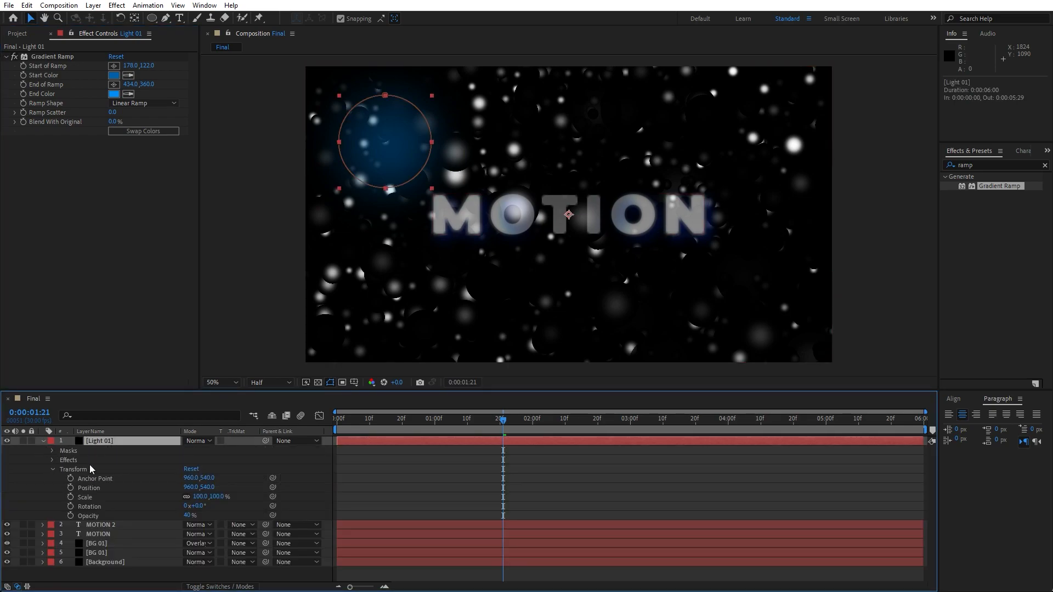
left_click(52, 451)
left_click(59, 461)
left_click(201, 478)
type("500")
key("Return")
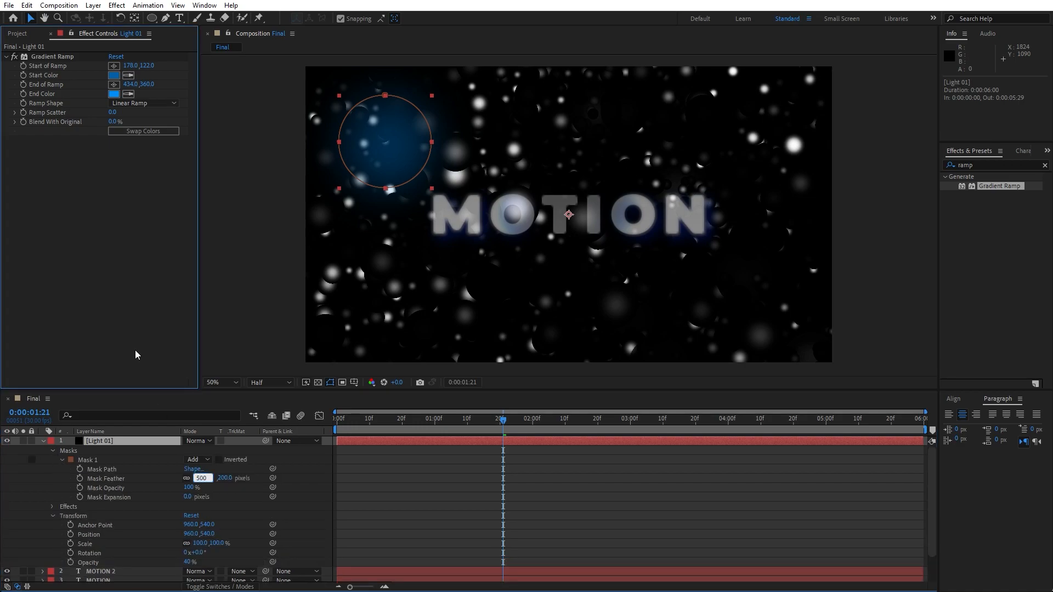
left_click(43, 442)
key("F2")
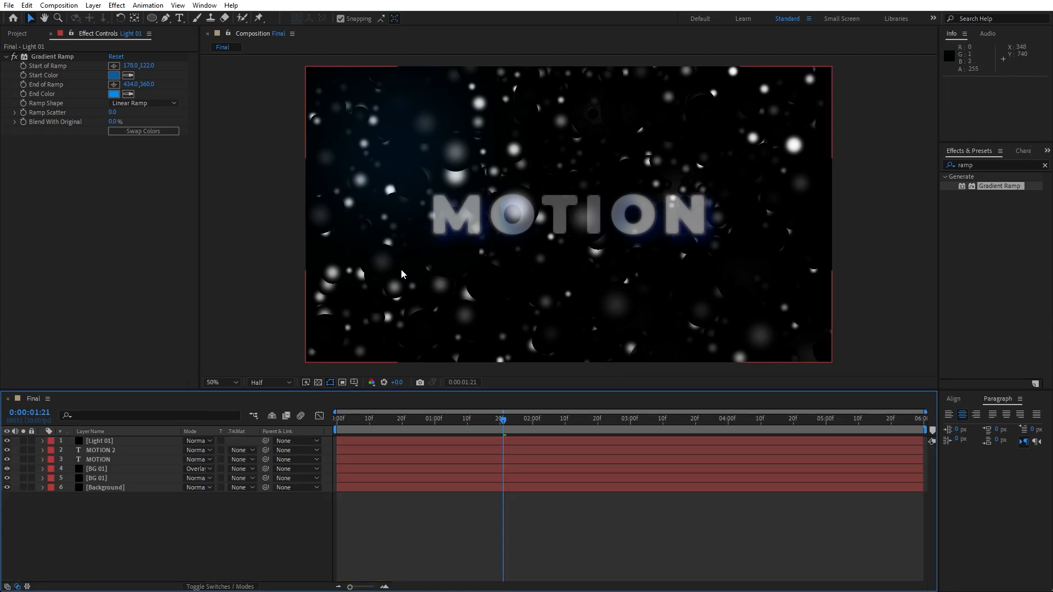
- Duplicate the Light 01 layer and rename the copy Light 02
left_click(110, 441)
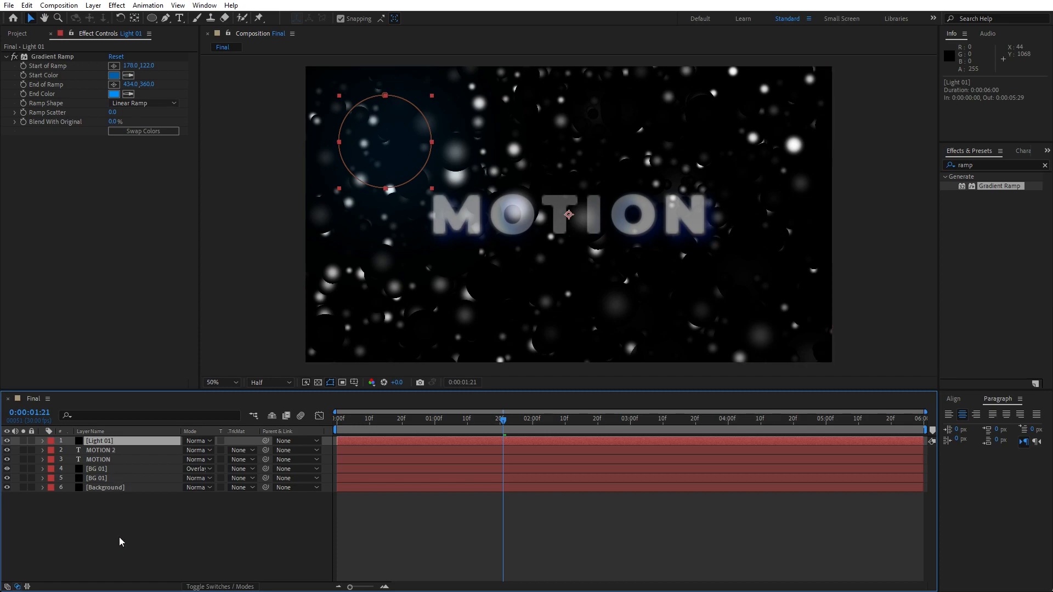
key("ctrl+d")
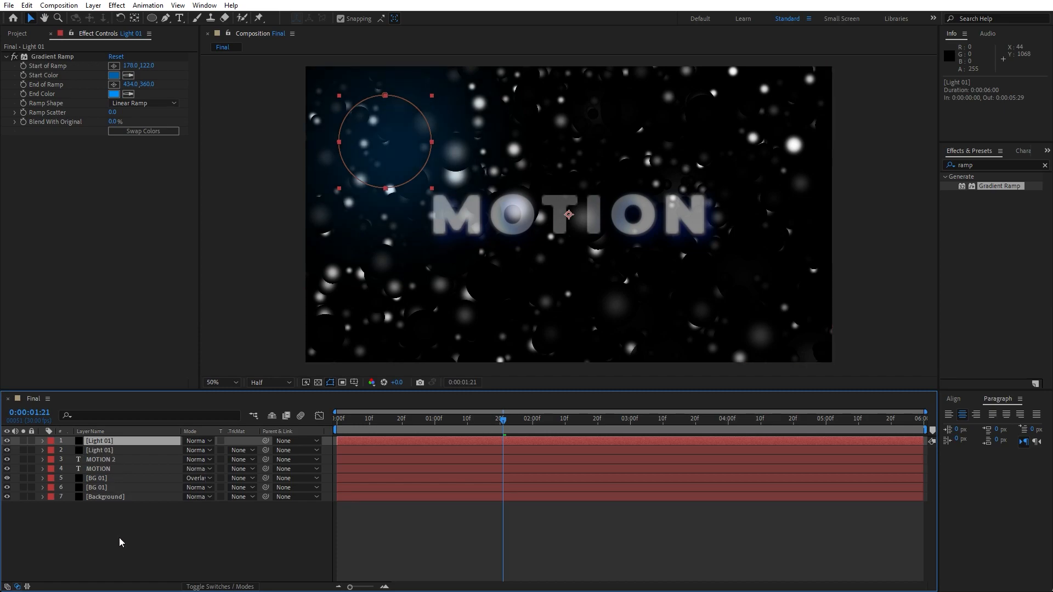
key("Return")
type("Light 02")
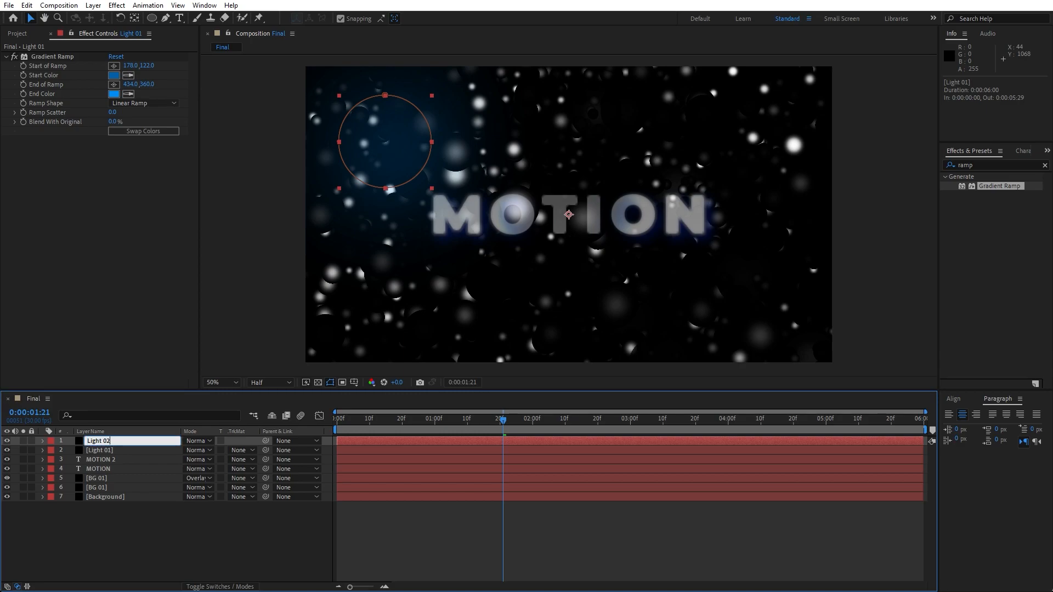
left_click(110, 528)
- Move the circular mask of Light 02 to the lower-right area of the composition frame
left_click(110, 441)
key("m")
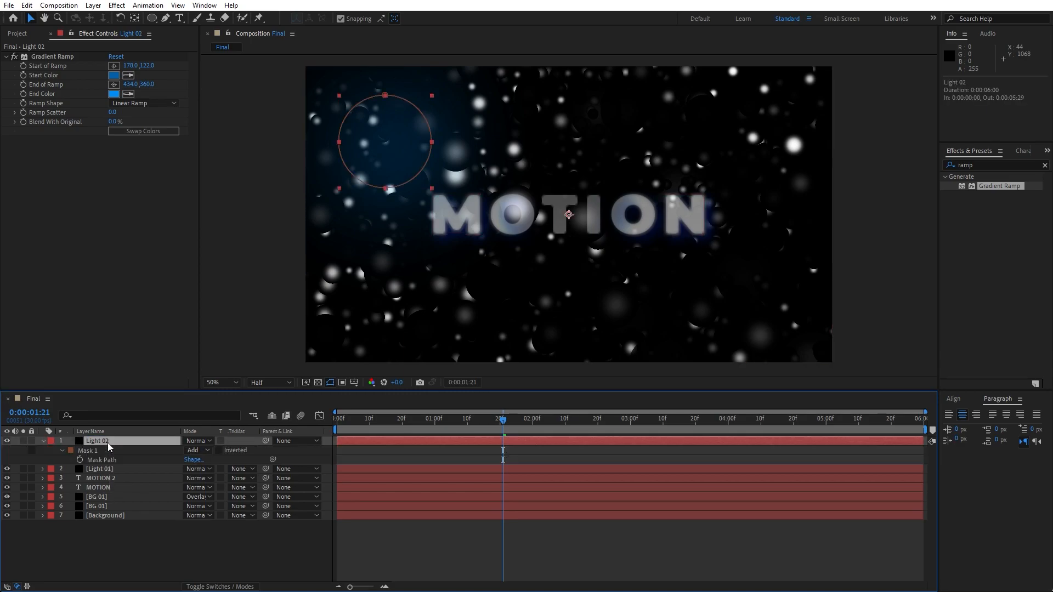
left_click(88, 451)
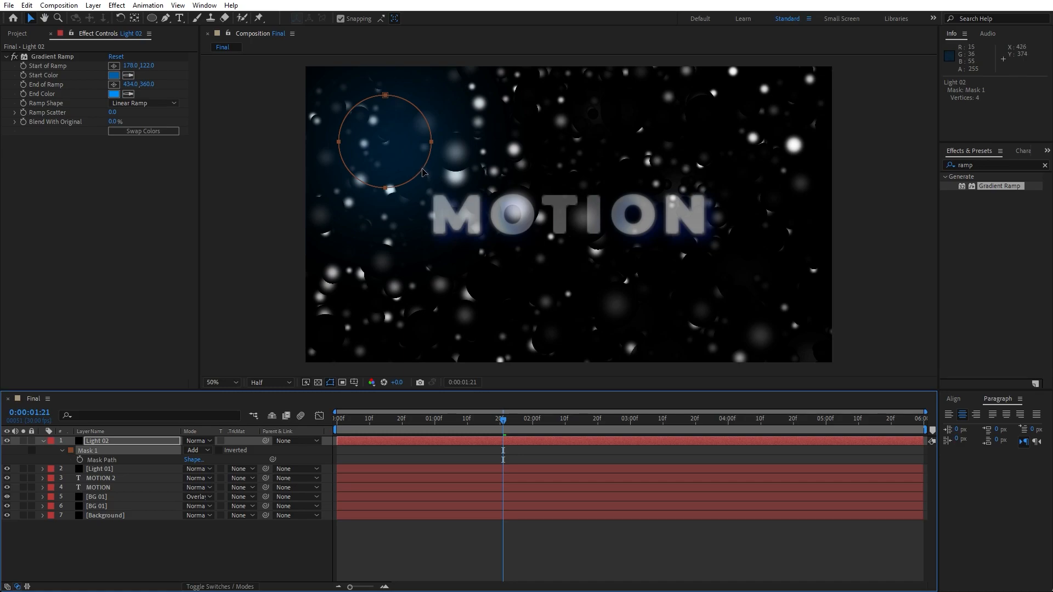
left_click_drag(422, 173, 773, 341)
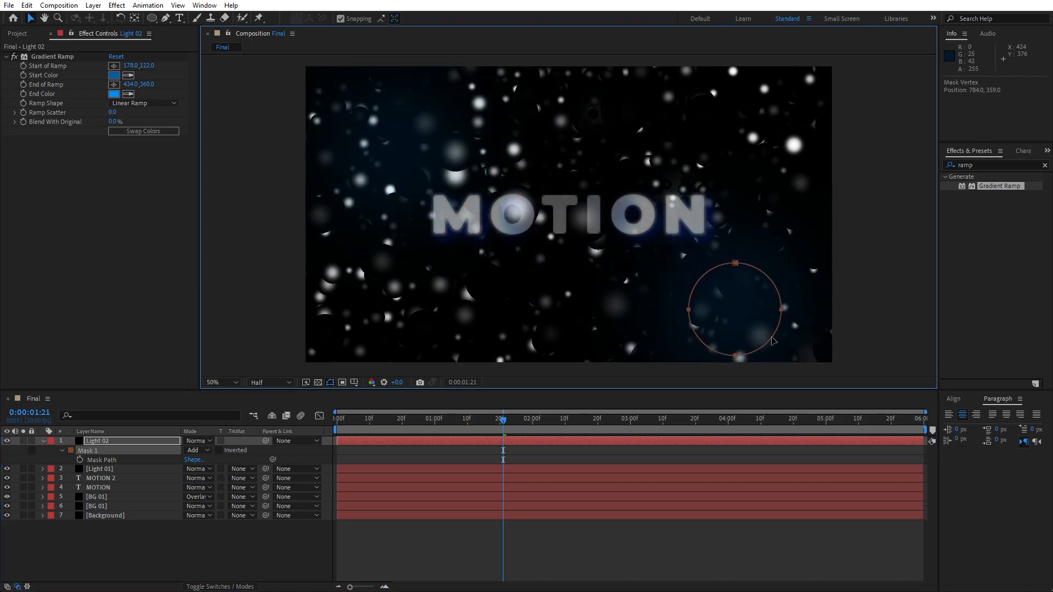
- Place Light 02's Gradient Ramp start at about 1438, 722 and its end at about 1712, 990, across the moved mask
left_click(110, 442)
left_click(113, 65)
left_click(700, 264)
left_click(113, 85)
left_click(775, 337)
- Set Light 02's Gradient Ramp end colour to white and its start colour to light grey DDDDDD
left_click(113, 93)
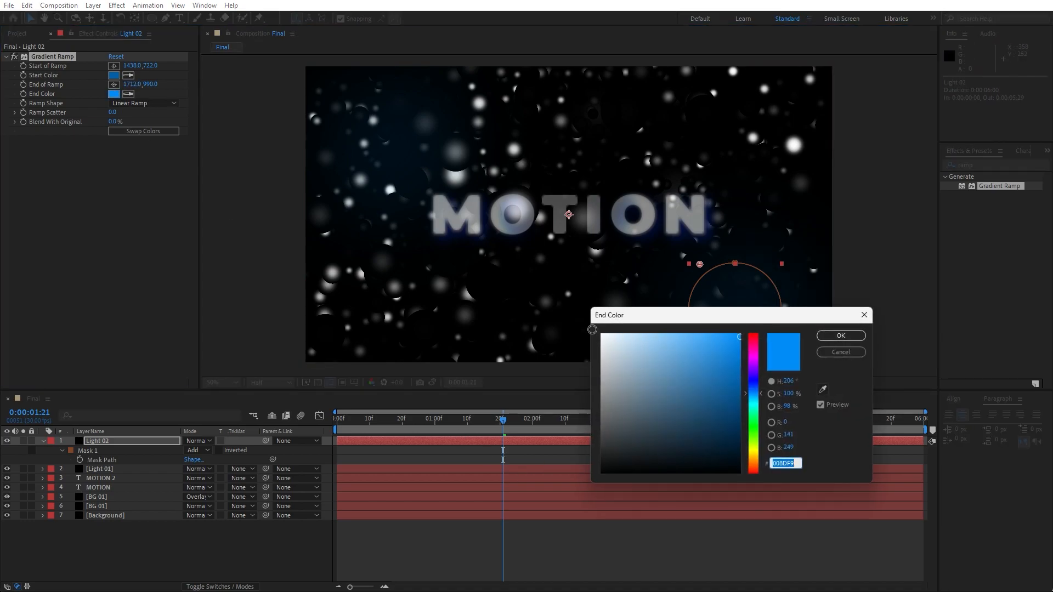
left_click(601, 334)
left_click(845, 336)
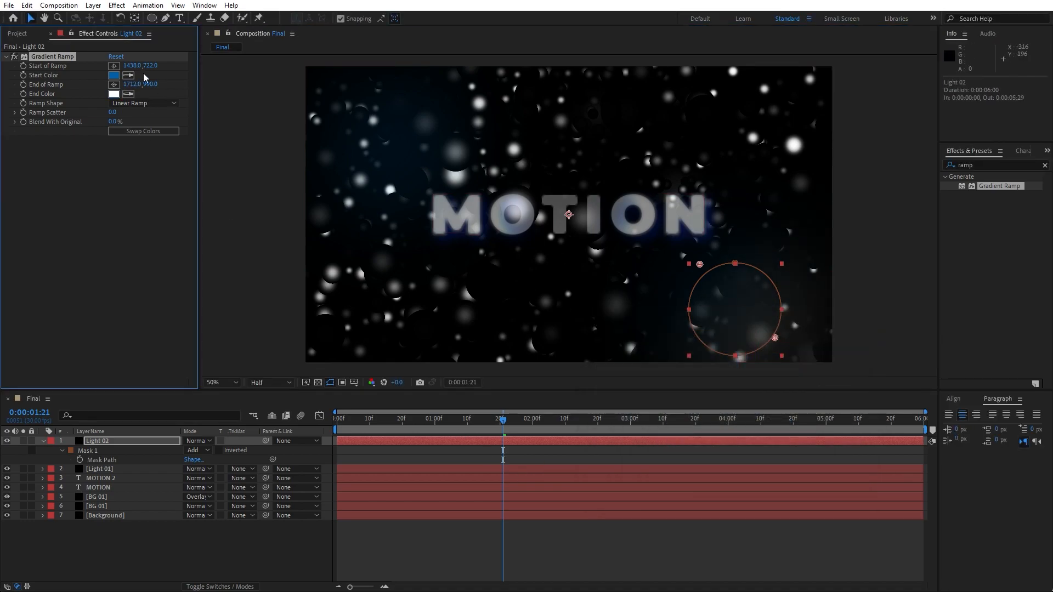
left_click(113, 75)
left_click(602, 352)
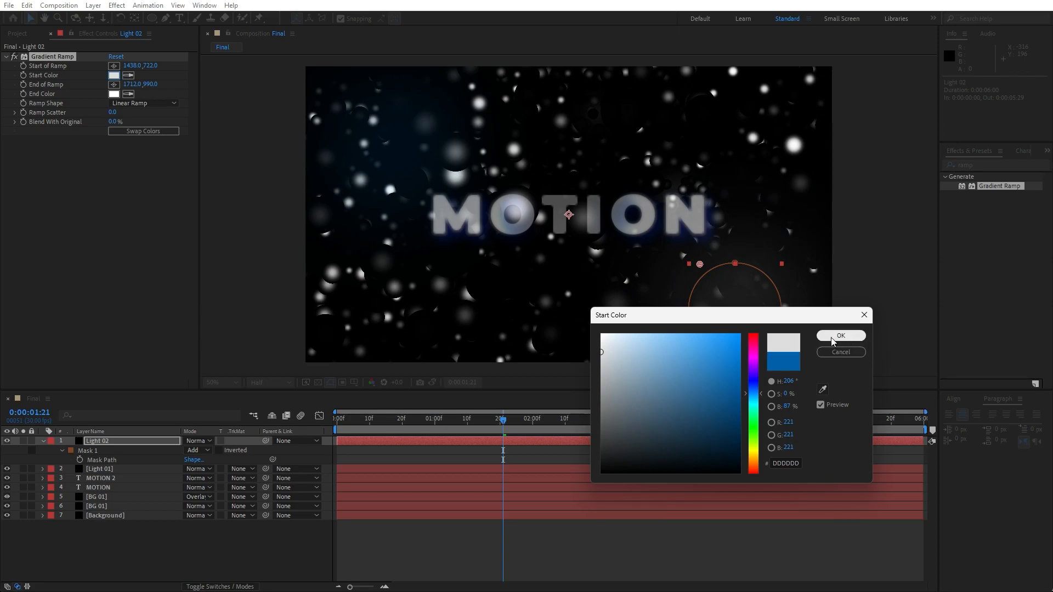
left_click(840, 336)
- Set the Light 02 layer's opacity to 30% and preview the composition
key("t")
left_click(190, 450)
type("30")
key("Return")
left_click(186, 530)
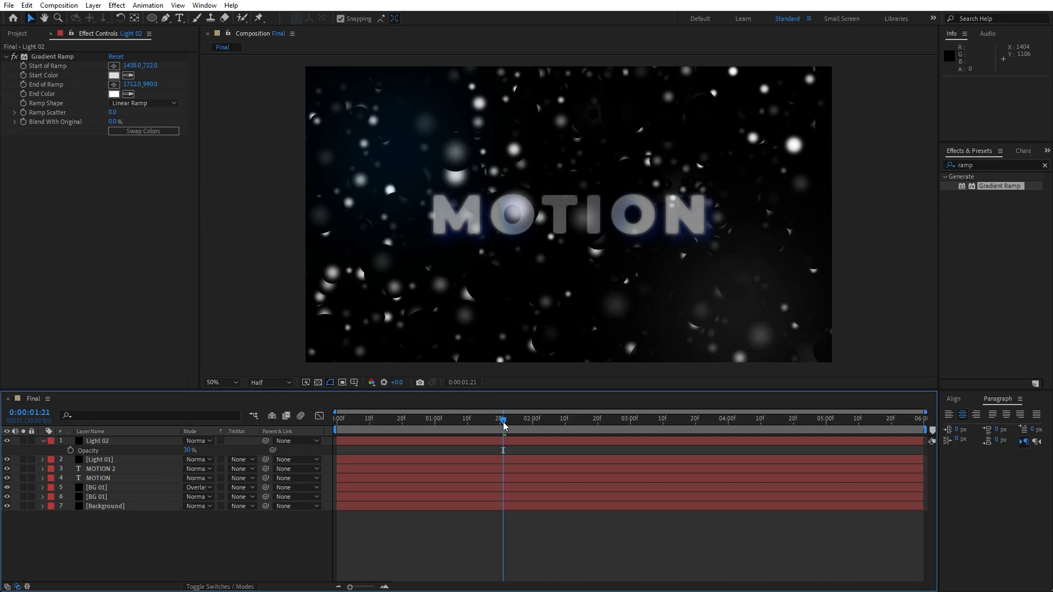
key("space")
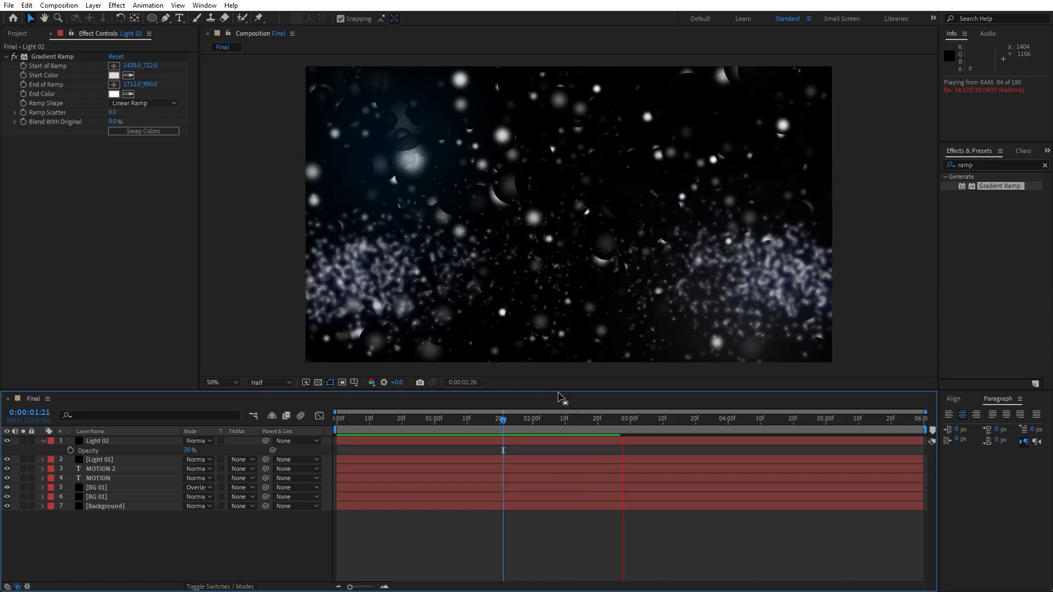
key("space")
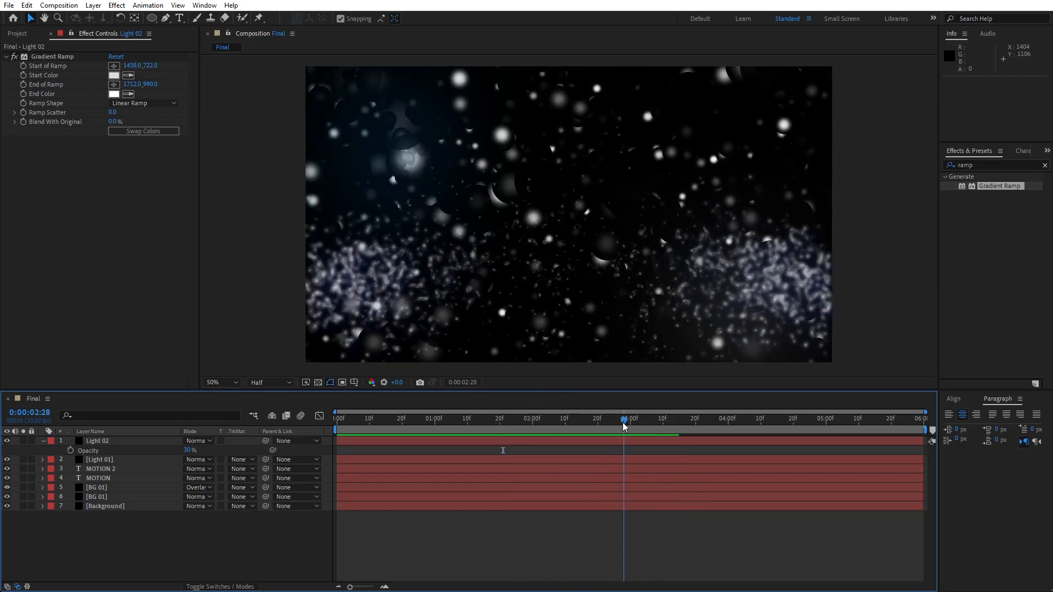
left_click(42, 441)
- Create a new adjustment layer and name it Lens Flare
right_click(110, 540)
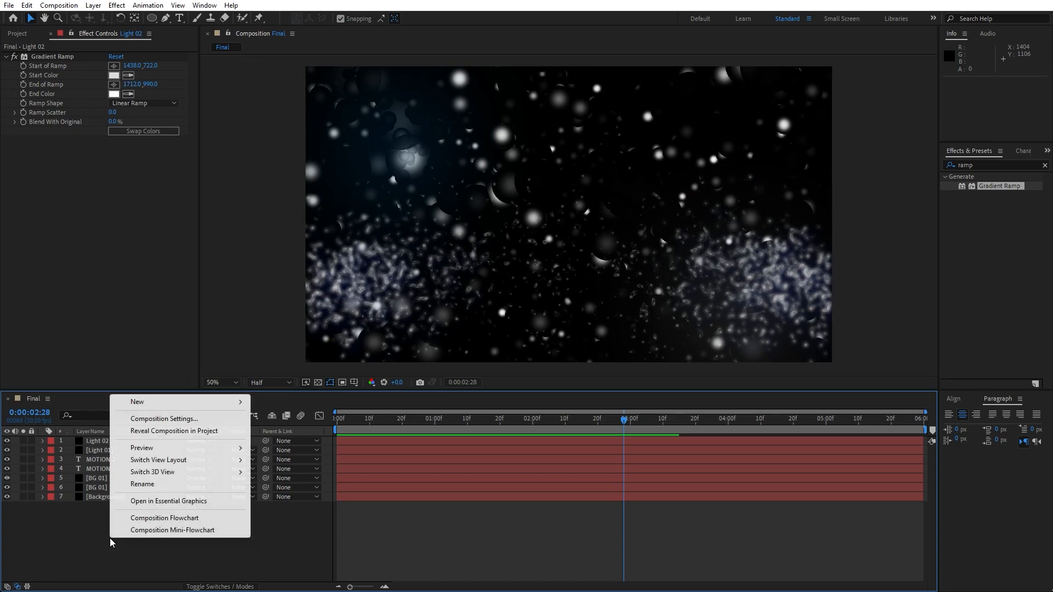
mouse_move(186, 404)
left_click(310, 491)
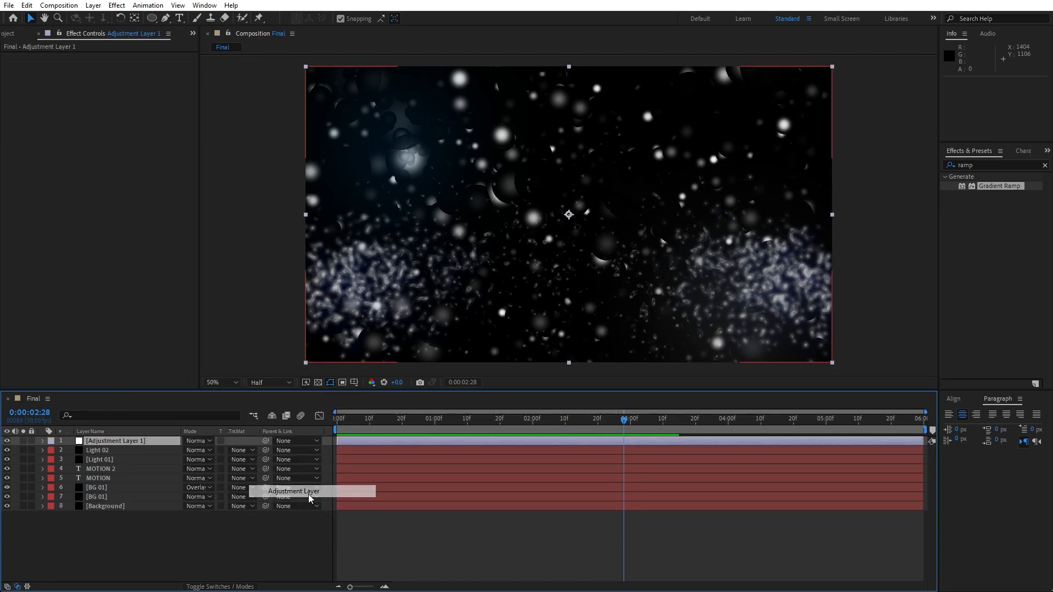
key("Return")
type("Lens")
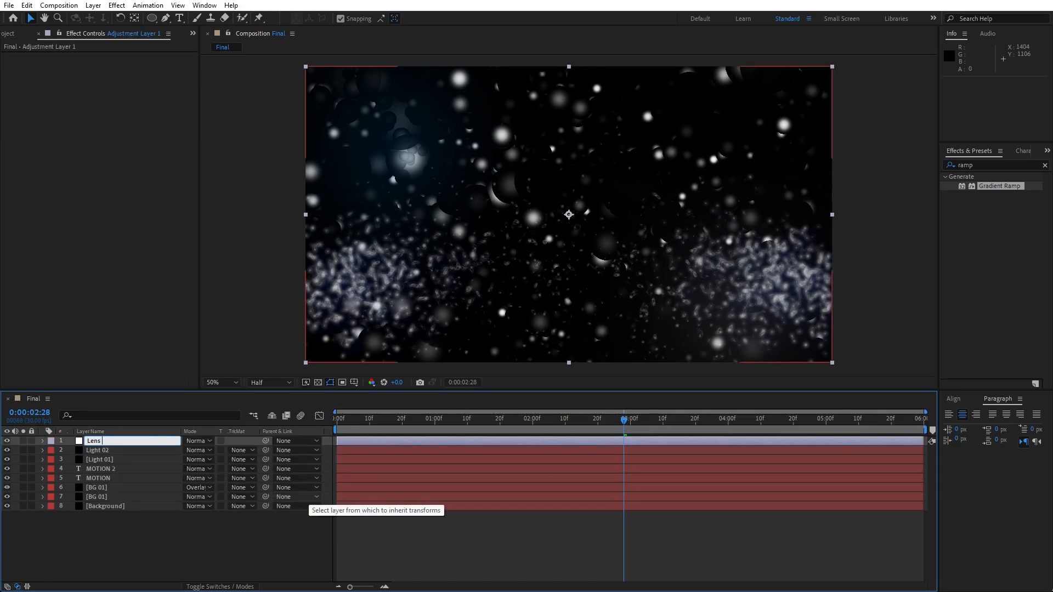
type(" Flare")
left_click(170, 535)
- Apply the Lens Flare effect to the Lens Flare layer and set its lens type to 105mm Prime
left_click(104, 436)
left_click(994, 163)
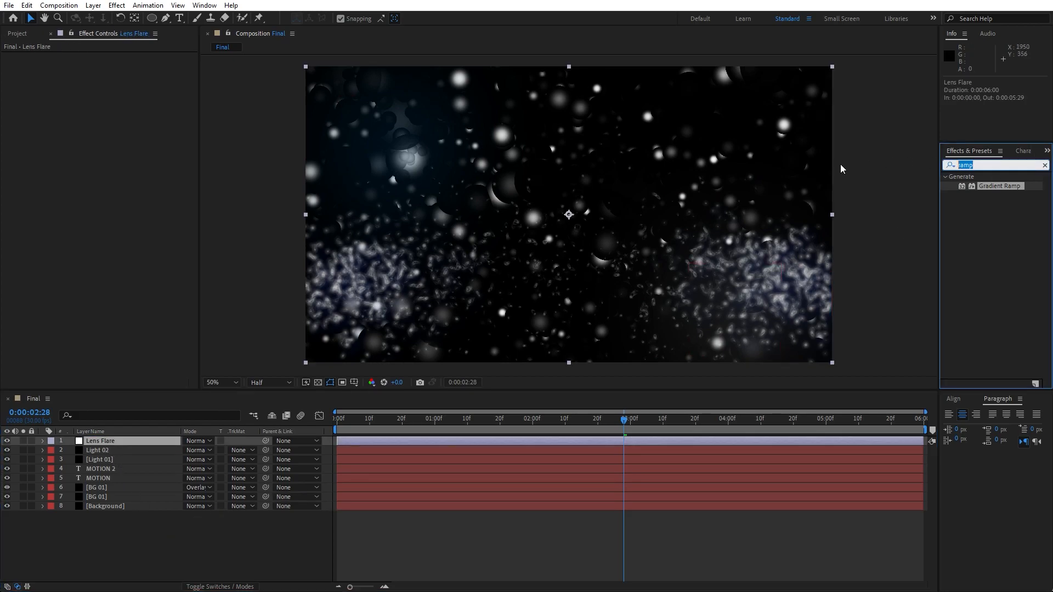
type("lens fla")
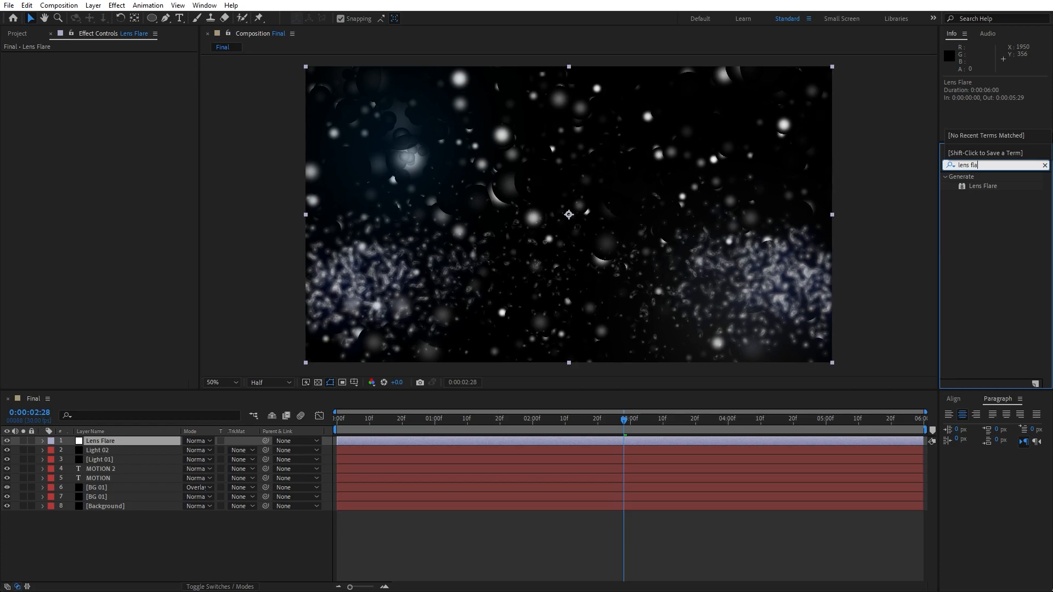
left_click_drag(980, 187, 120, 440)
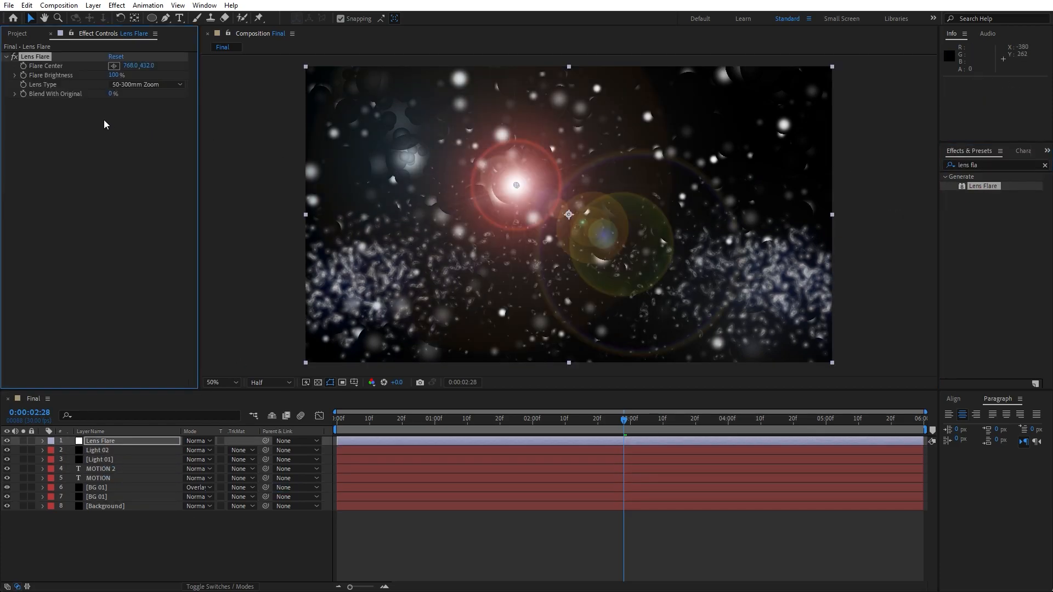
left_click(126, 85)
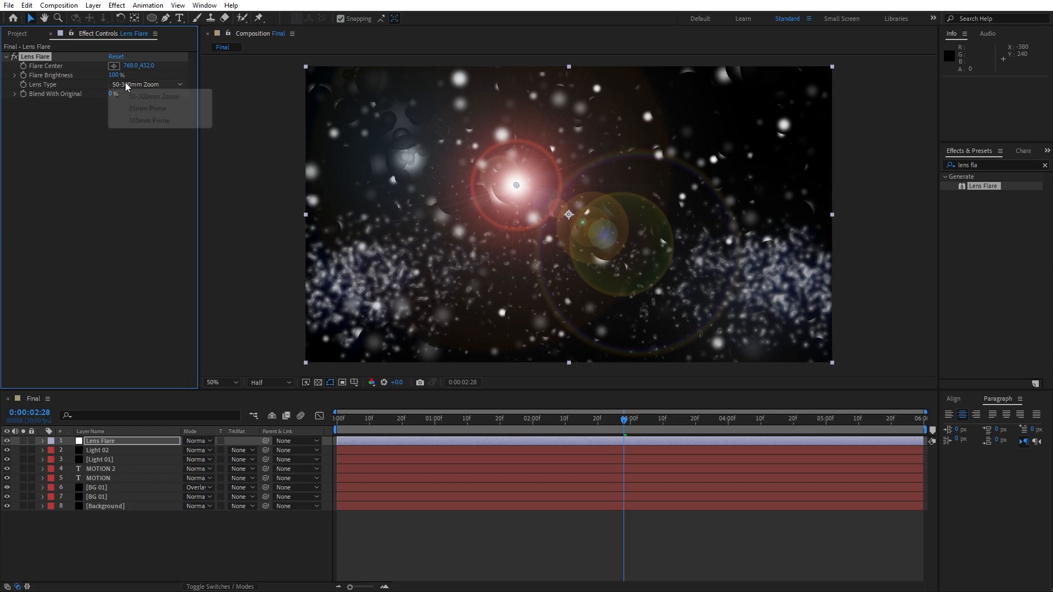
left_click(138, 121)
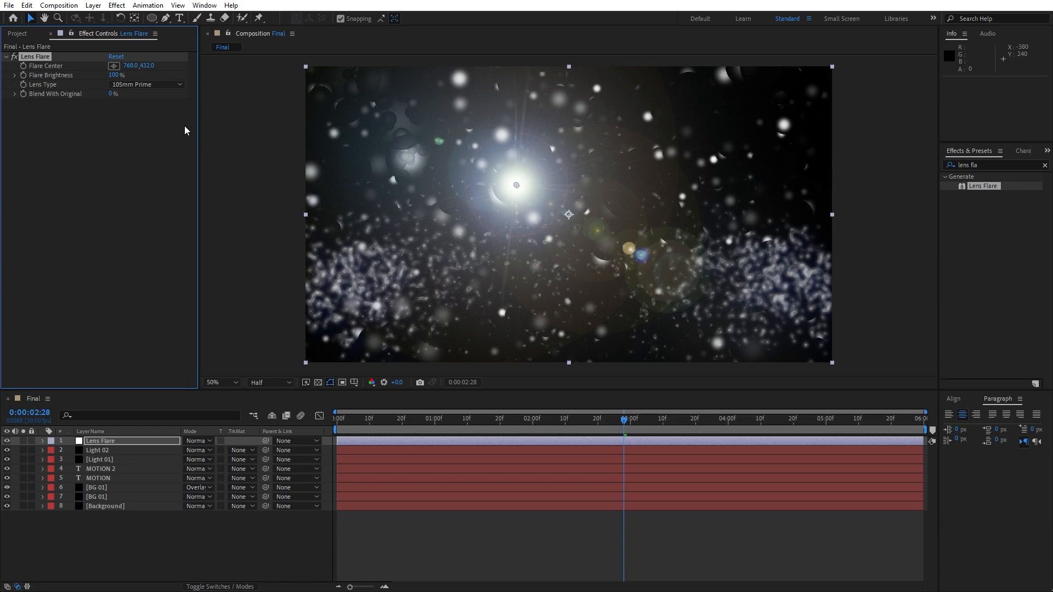
- Place the flare center just outside the frame's upper-left corner, at about -30, -2, and blend the flare 50% with the original
left_click(113, 66)
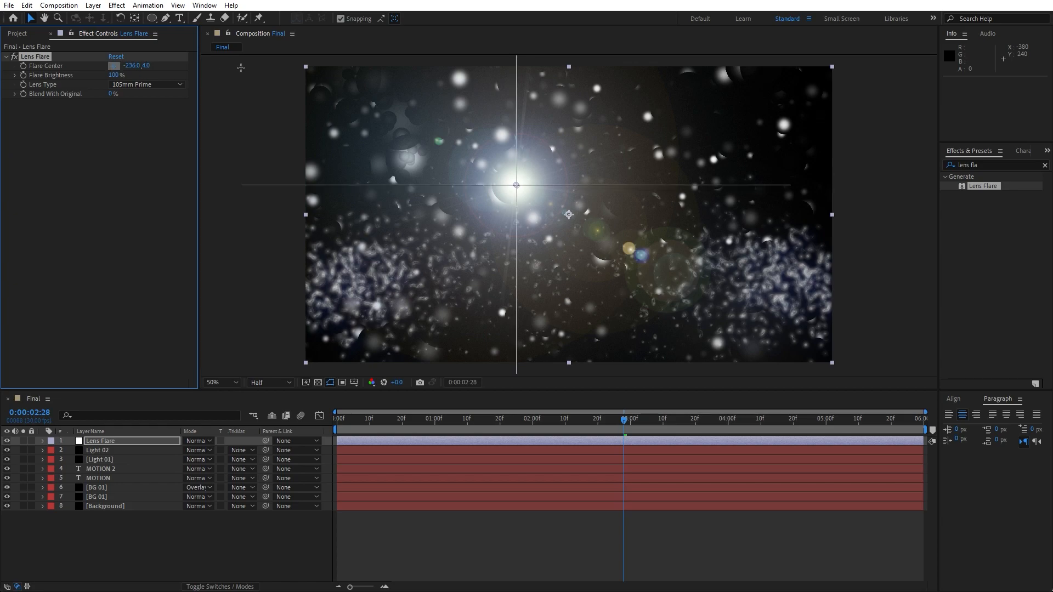
left_click(297, 66)
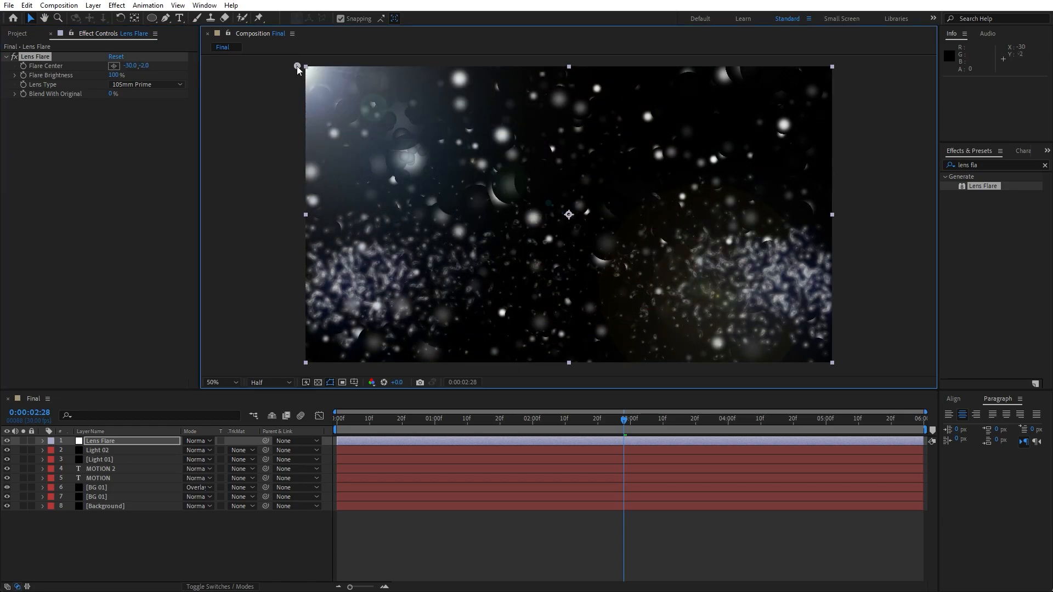
left_click(111, 94)
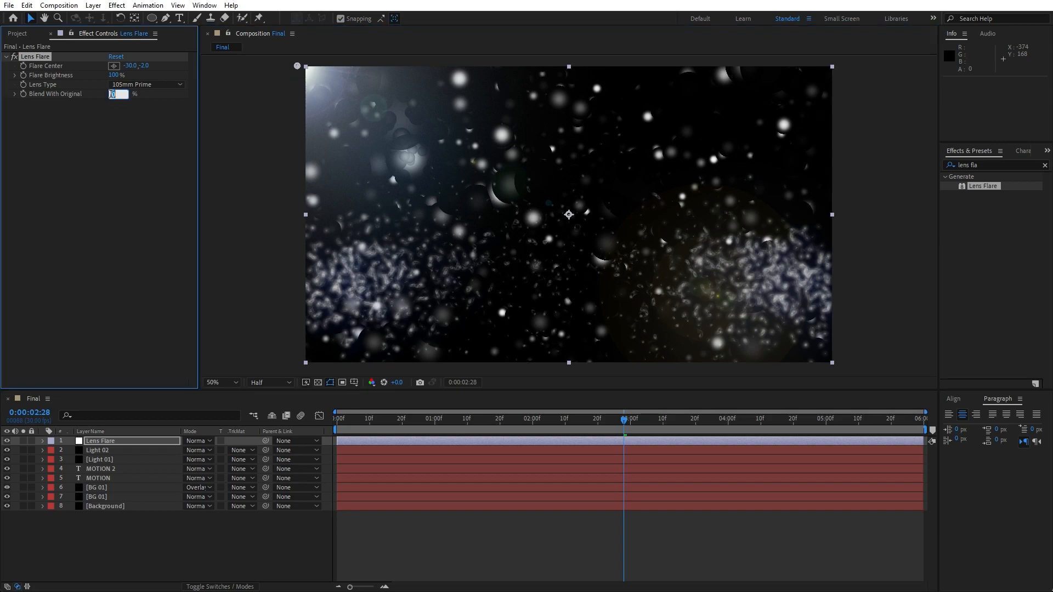
type("50")
key("Return")
- Preview the composition with the lens flare and scrub to 0:00:03:08
key("space")
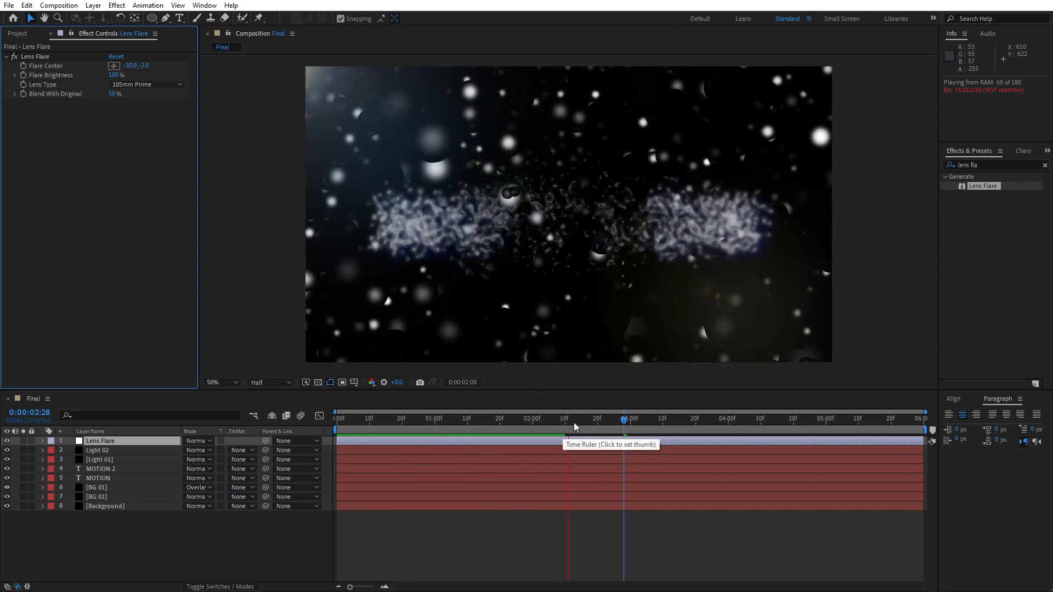
left_click(645, 426)
left_click_drag(645, 426, 659, 428)
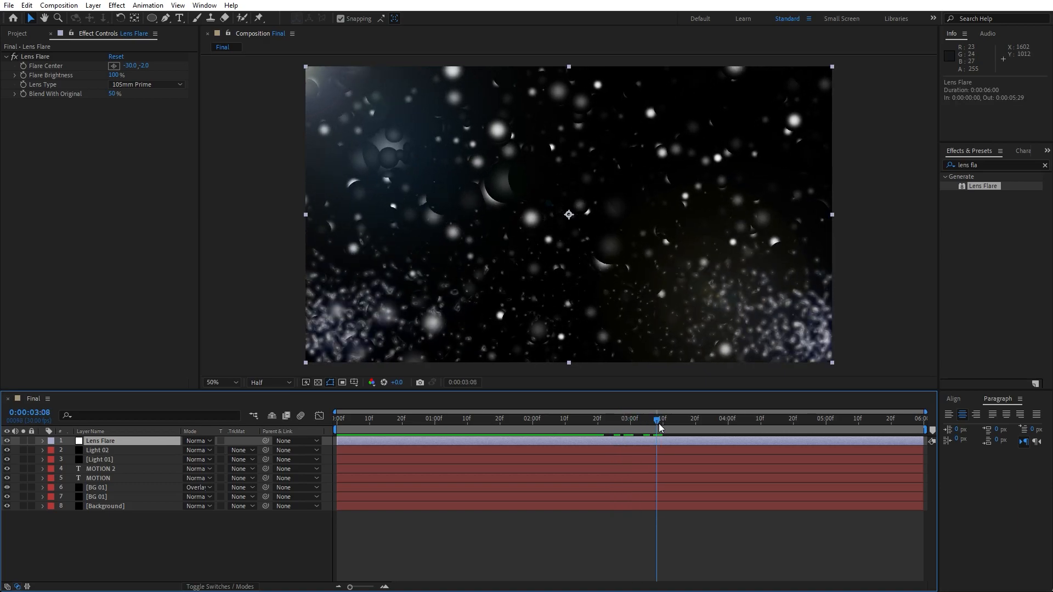
- Create another adjustment layer and name it Blur
right_click(203, 543)
mouse_move(245, 409)
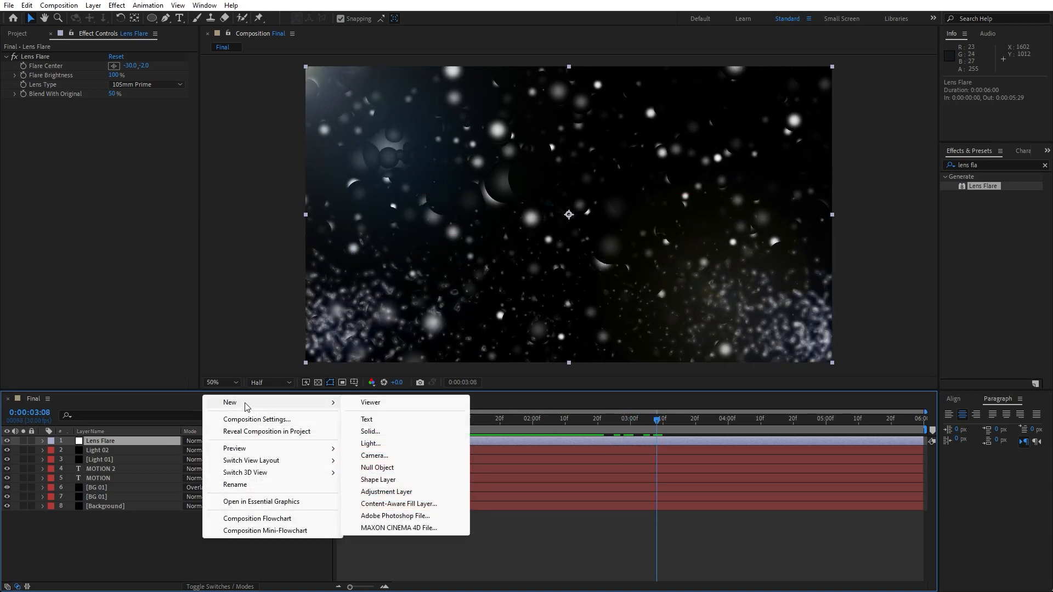
left_click(397, 492)
key("Return")
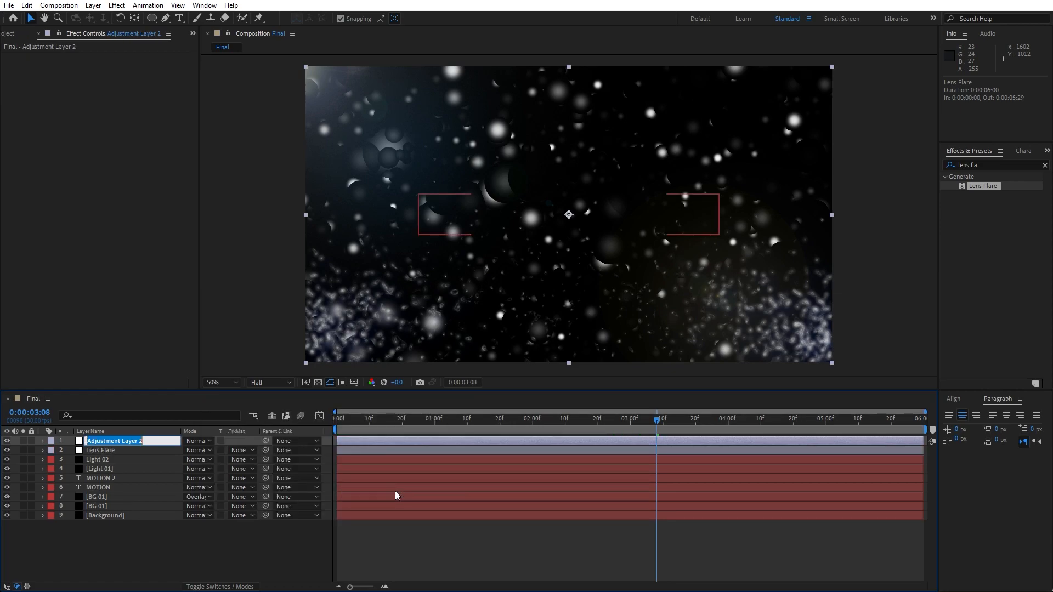
type("Blur")
key("Return")
- Apply Gaussian Blur to the Blur adjustment layer with a blurriness of 100
left_click(989, 163)
type("gauss")
left_click_drag(1001, 189, 159, 442)
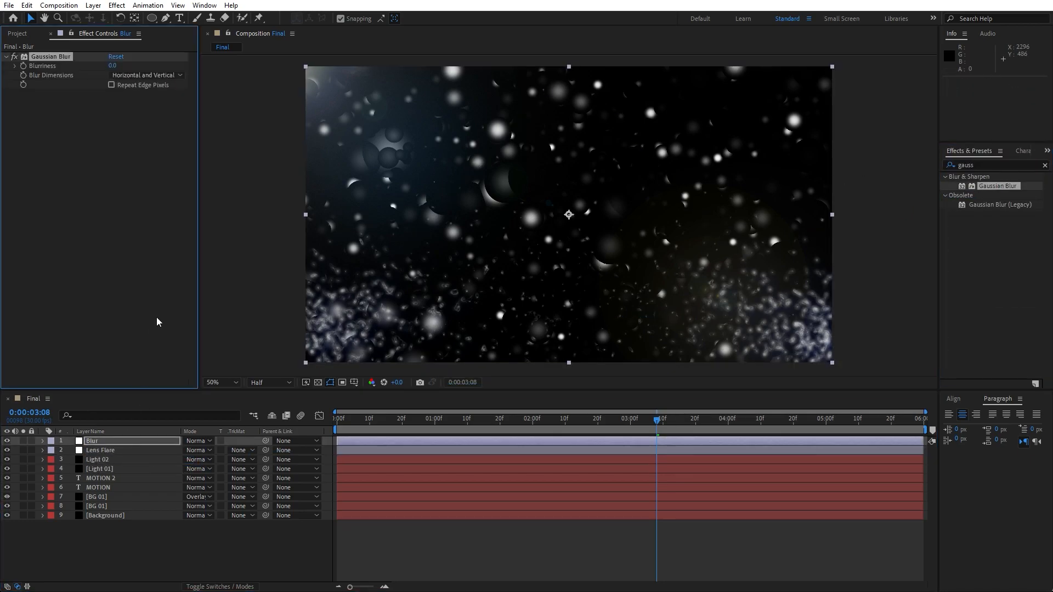
left_click(112, 66)
type("100.0")
key("Return")
- Draw a circular mask about 258 pixels high on the Blur layer in the frame's lower-left area and expand its mask properties
left_click(104, 441)
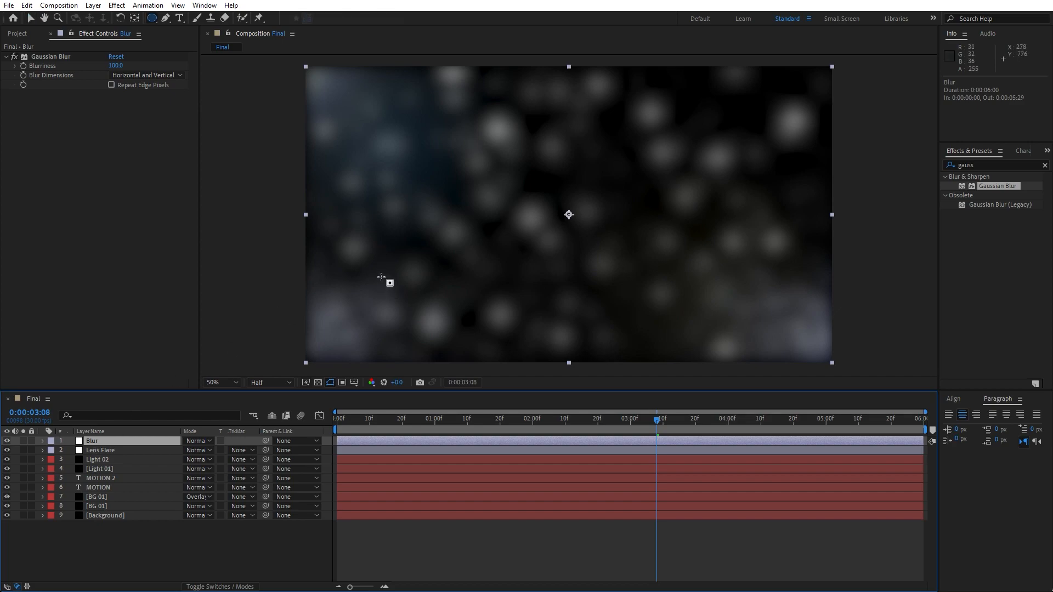
left_click_drag(379, 273, 450, 344)
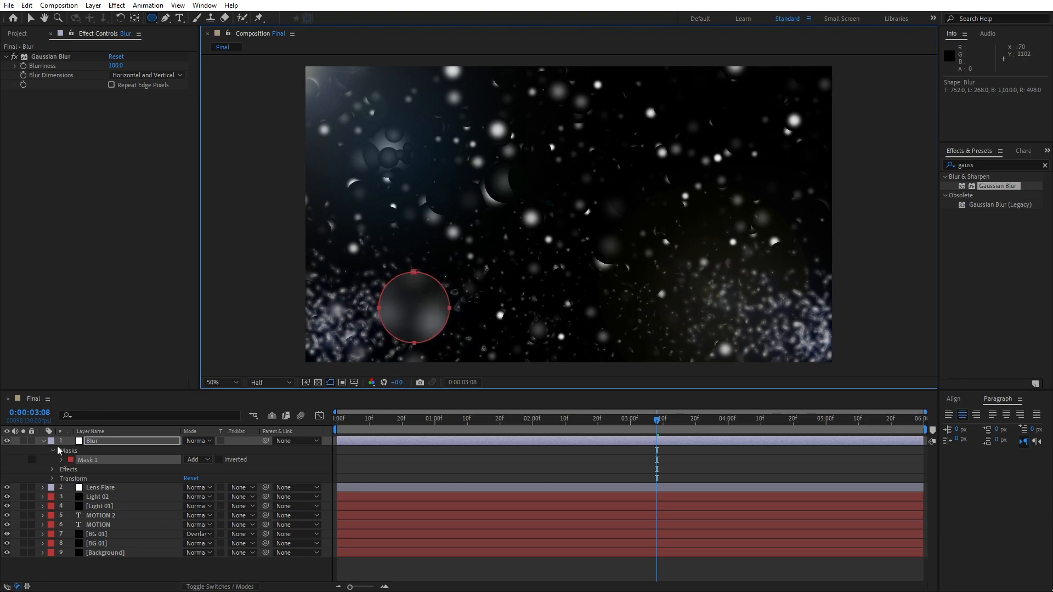
left_click(61, 460)
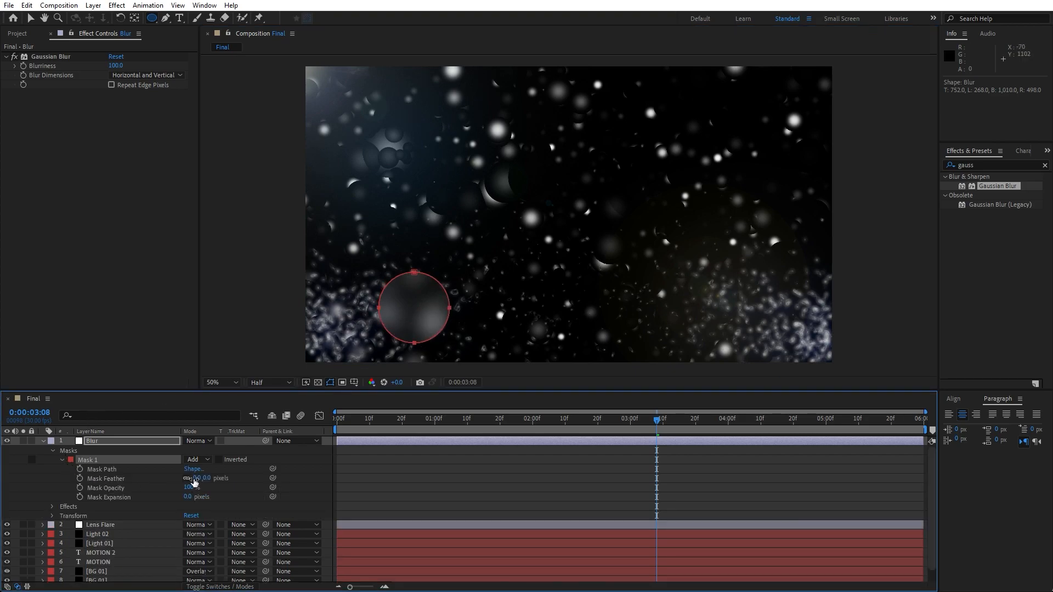
- Set the Blur layer's mask feather to 300 pixels and collapse the layer's properties
left_click(198, 479)
type("300")
key("Return")
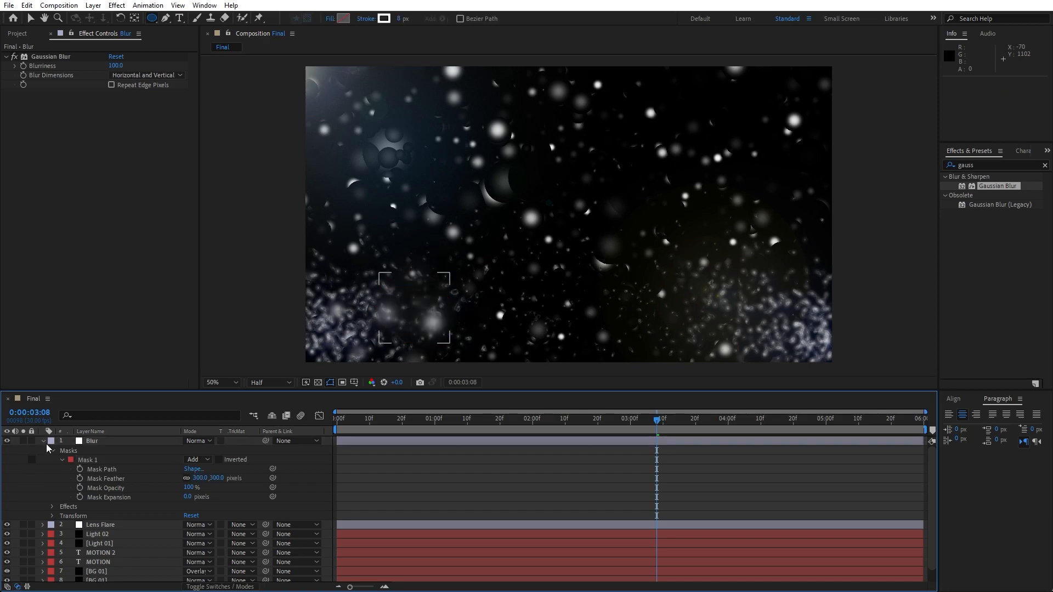
left_click(44, 441)
key("v")
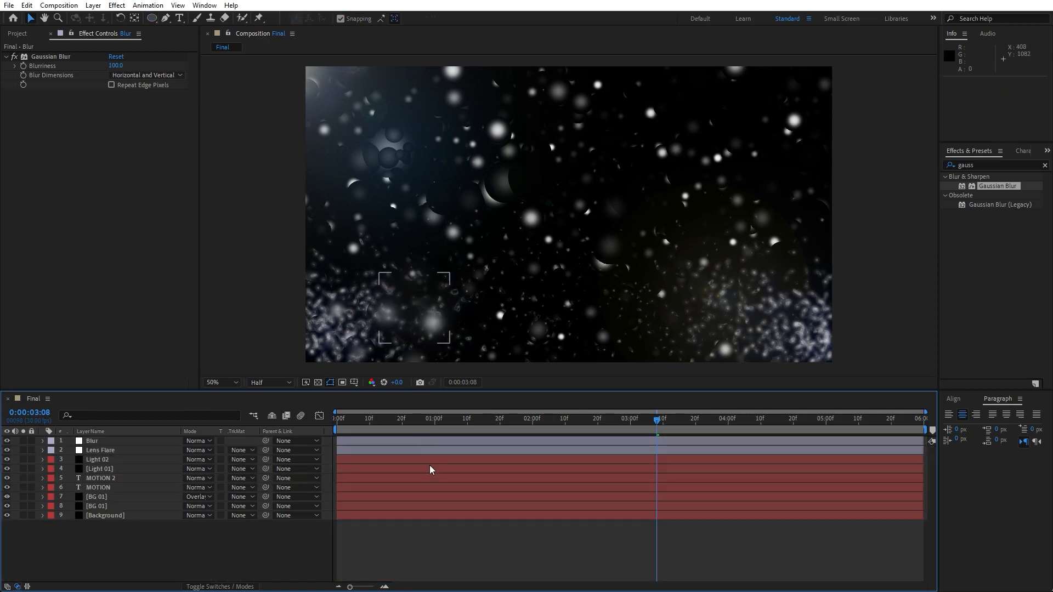
- At 0:00:04:03, duplicate the Blur layer and move the copy's circular mask to the frame's upper-right area
left_click_drag(657, 421, 738, 421)
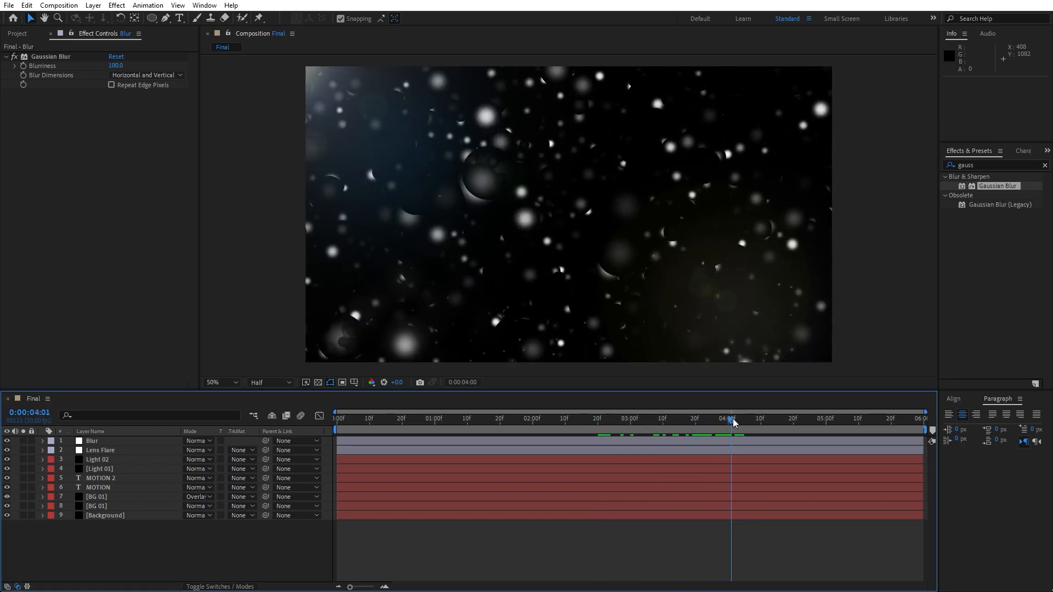
left_click(94, 442)
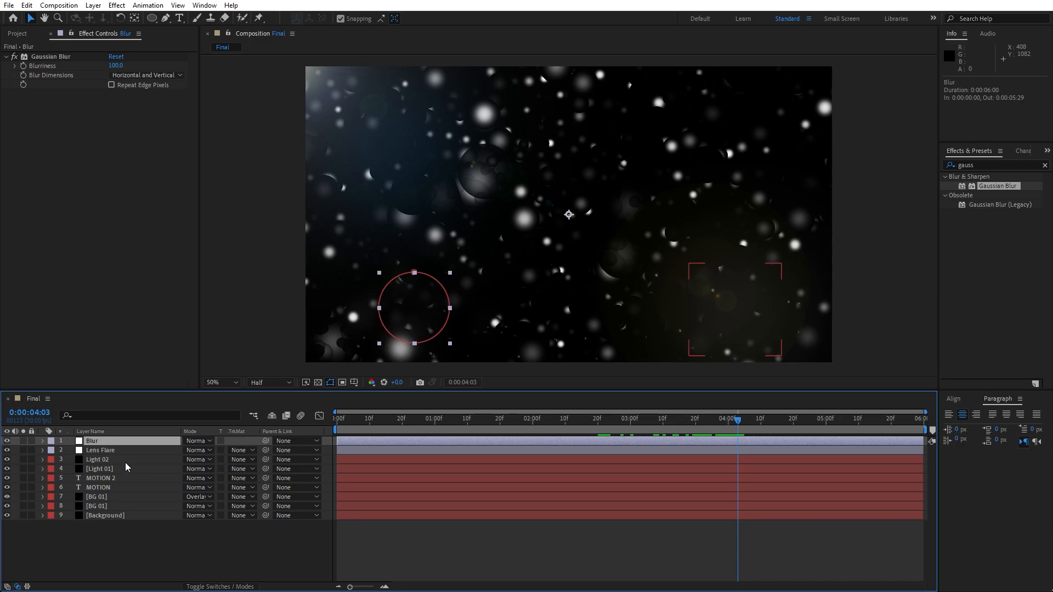
key("ctrl+d")
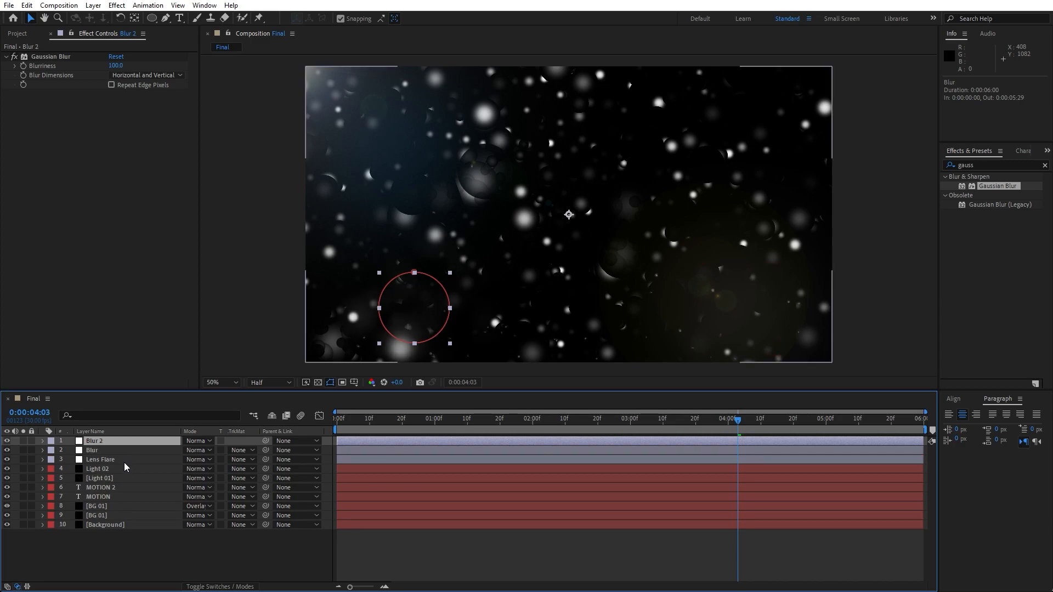
key("m")
left_click(90, 451)
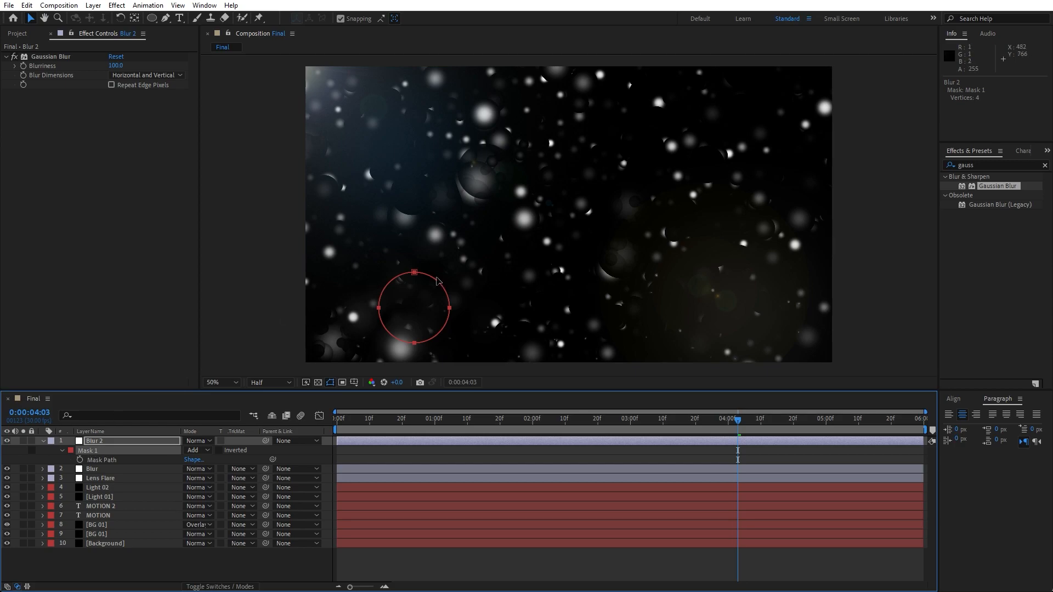
left_click_drag(433, 278, 753, 126)
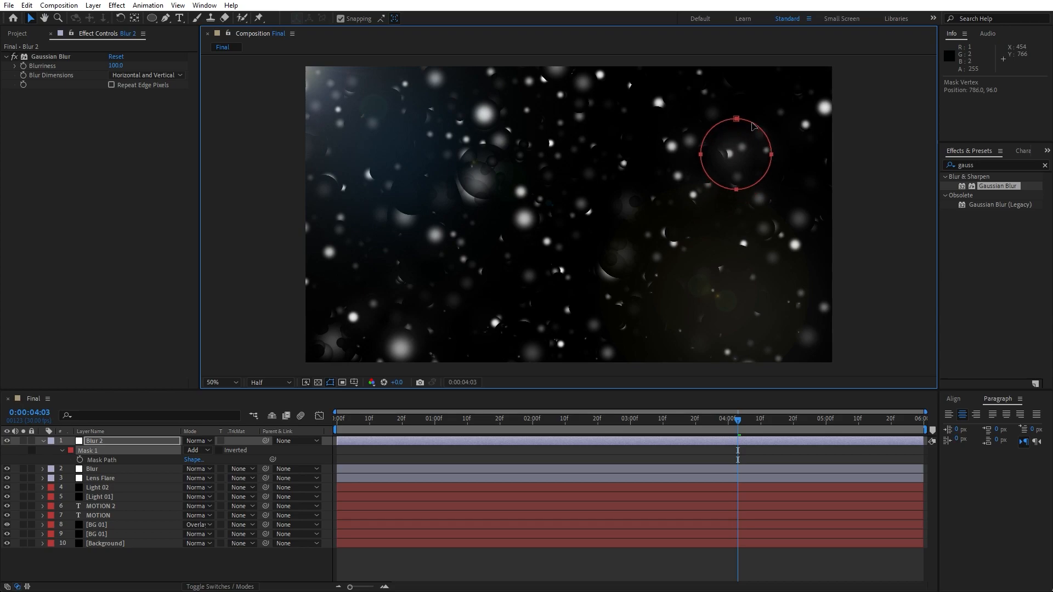
- Set the mask feather on the duplicated blur layer to 200 pixels, collapse its properties and preview the composition
left_click(63, 451)
left_click(63, 451)
left_click(200, 471)
type("200")
left_click(58, 481)
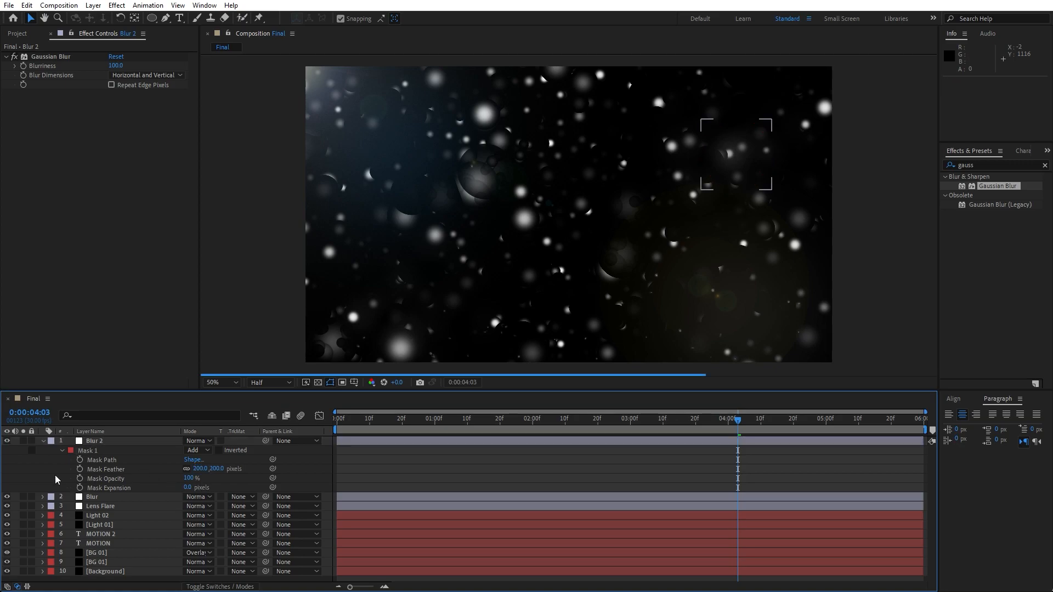
left_click(43, 441)
key("space")
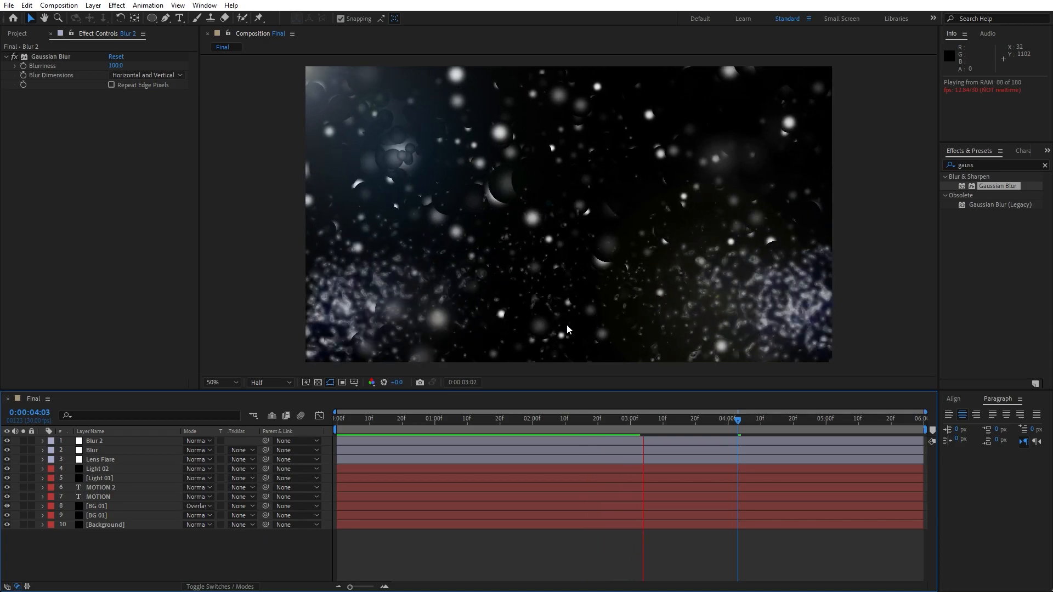
key("space")
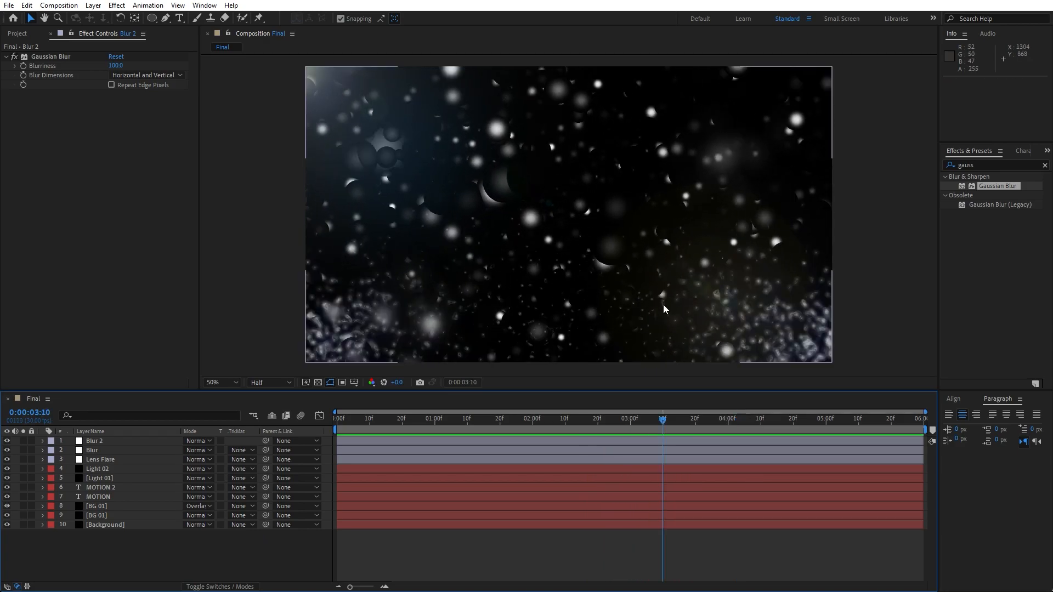